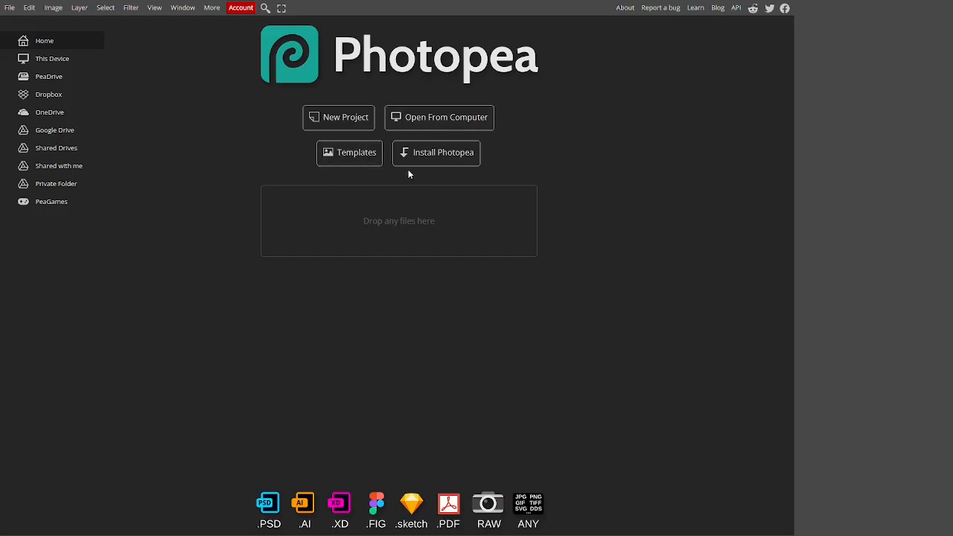
Start a new project and set its canvas size to 4000 by 2500 pixels
{"action": "left_click", "coordinate": [354, 120]}
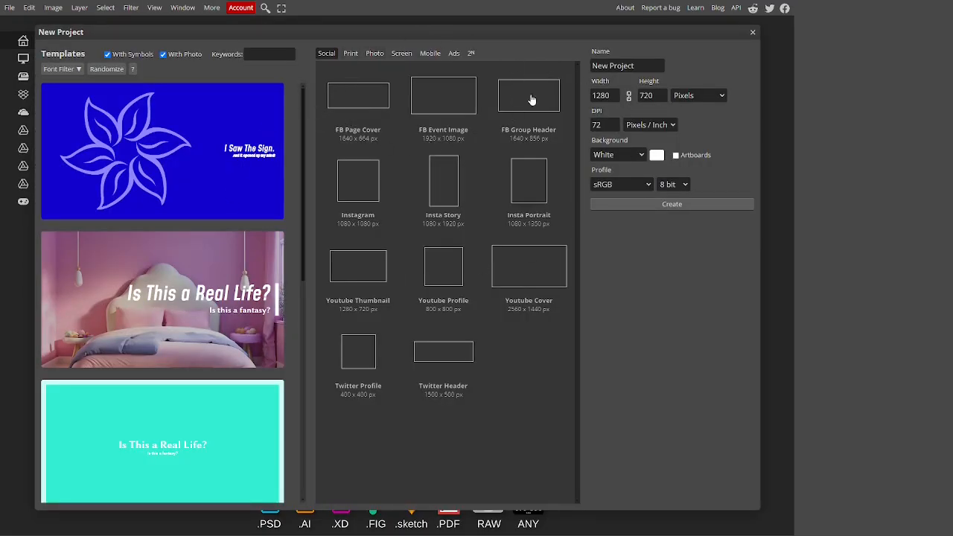
{"action": "left_click", "coordinate": [615, 97]}
{"action": "type", "text": "4000"}
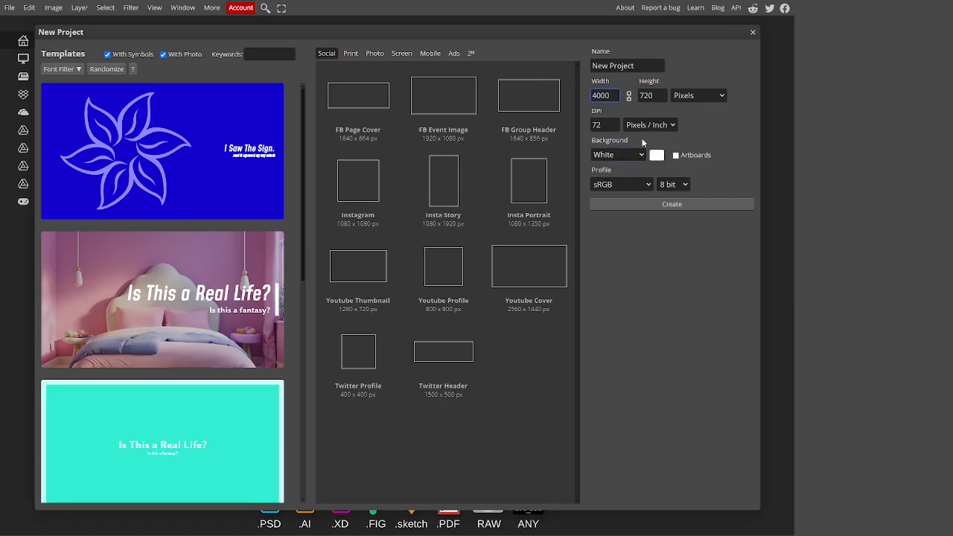
{"action": "key", "text": "Tab"}
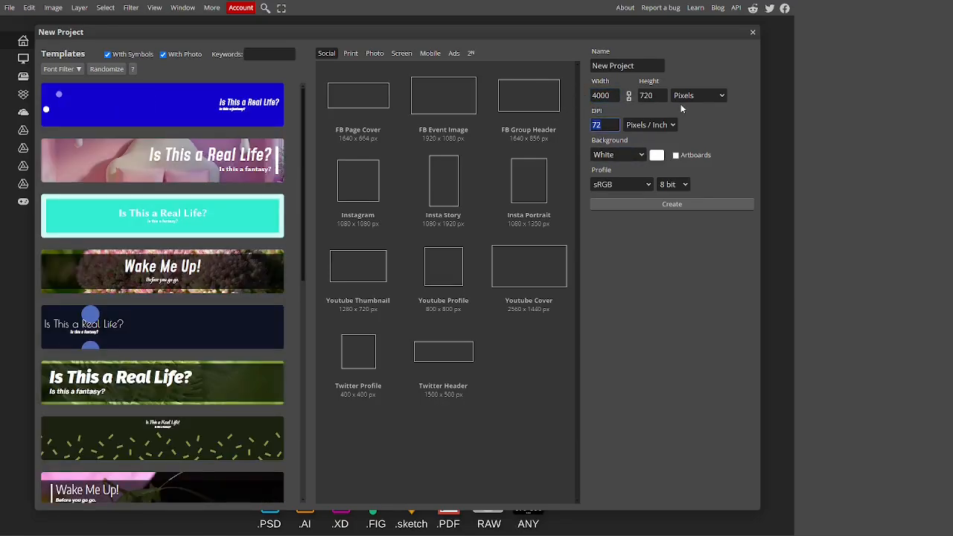
{"action": "type", "text": "2500"}
{"action": "left_click", "coordinate": [735, 120]}
{"action": "left_click_drag", "start_coordinate": [613, 126], "coordinate": [564, 126]}
{"action": "key", "text": "ctrl+z"}
{"action": "left_click_drag", "start_coordinate": [658, 97], "coordinate": [623, 95]}
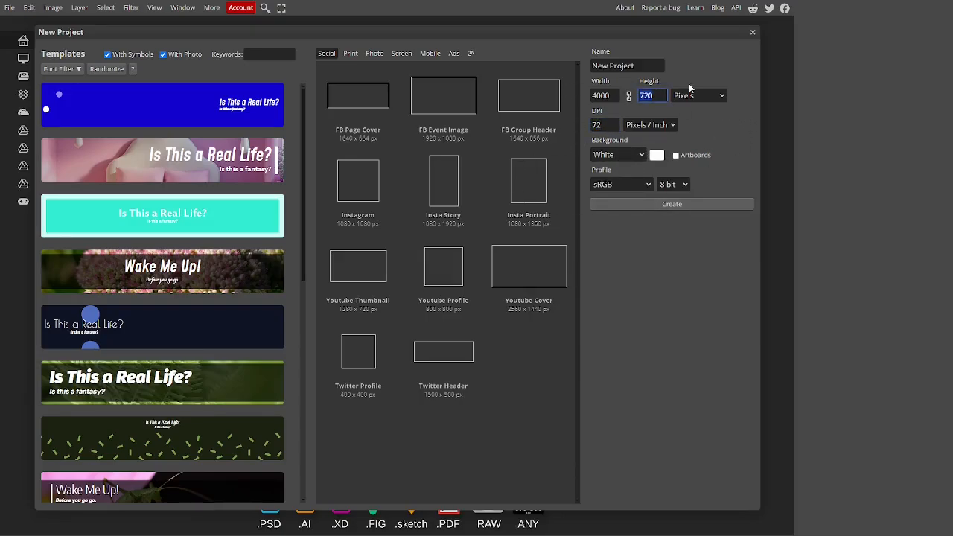
{"action": "type", "text": "2500"}
{"action": "left_click", "coordinate": [711, 119]}
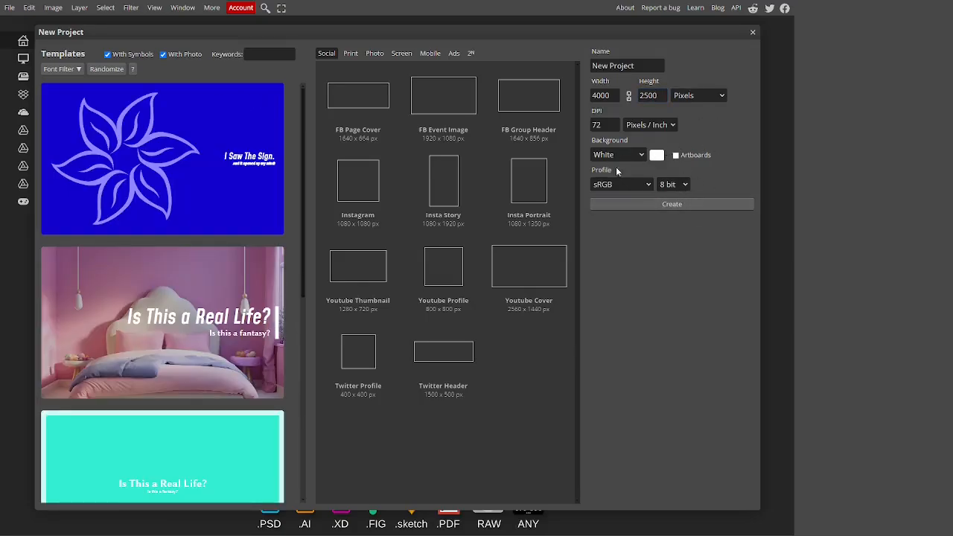
Give the new project a custom dark grey background, 2e2e2e, and create it
{"action": "left_click", "coordinate": [655, 157]}
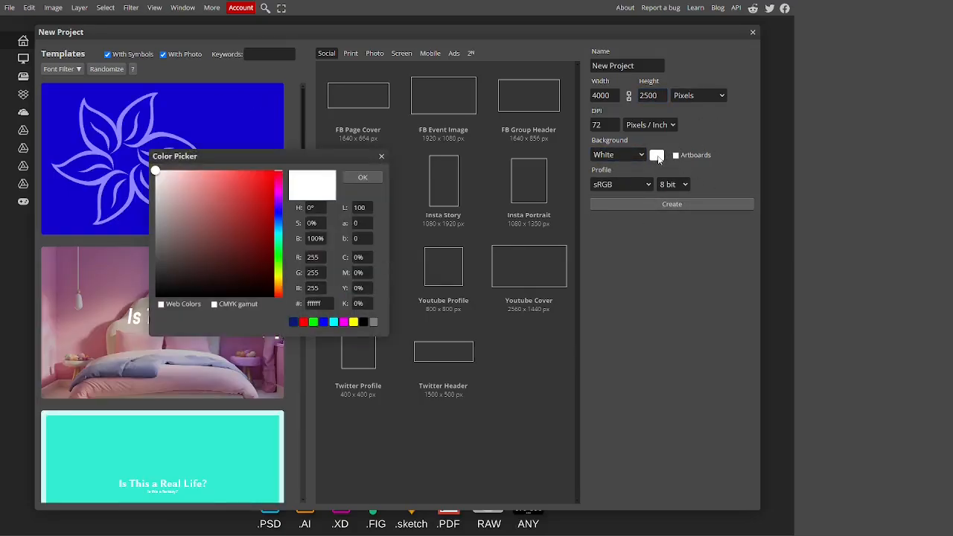
{"action": "left_click_drag", "start_coordinate": [185, 258], "coordinate": [133, 273]}
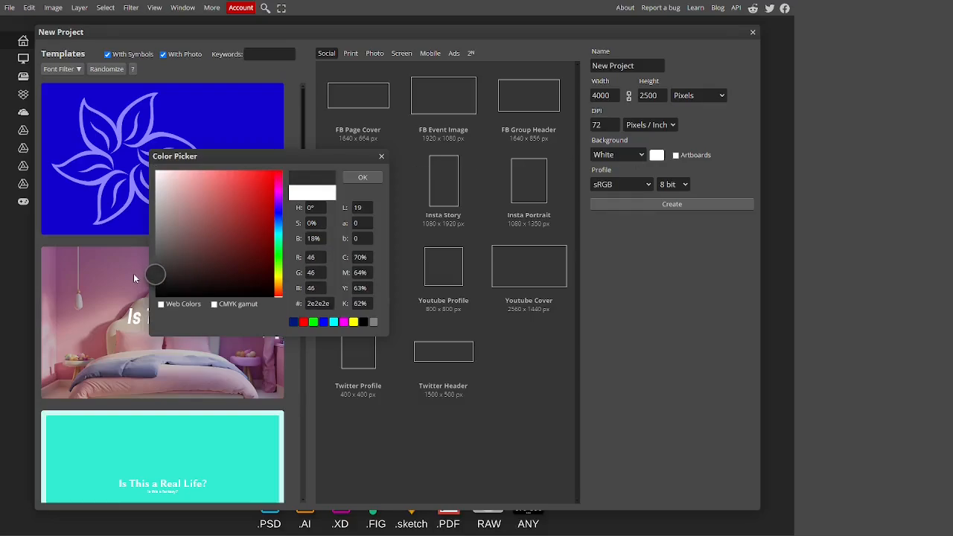
{"action": "left_click", "coordinate": [364, 180]}
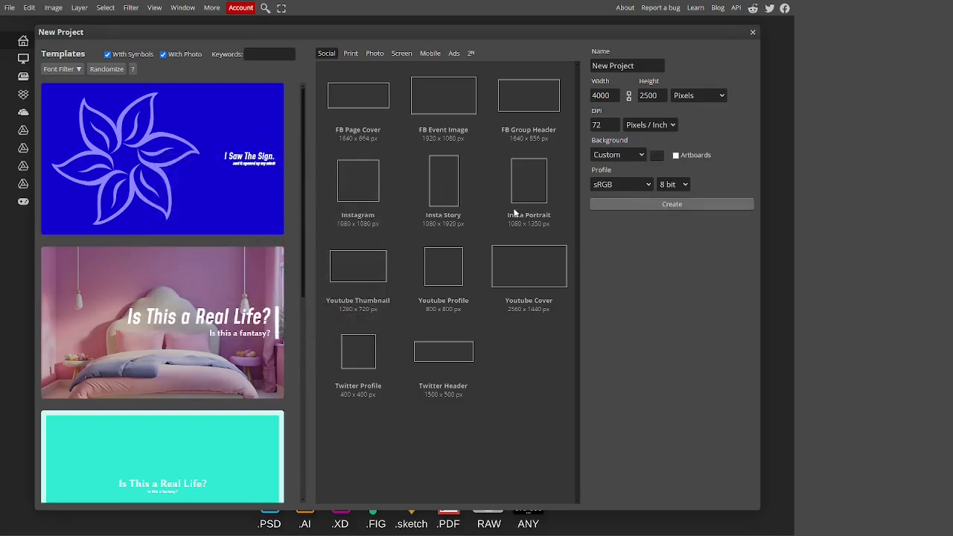
{"action": "left_click", "coordinate": [595, 205]}
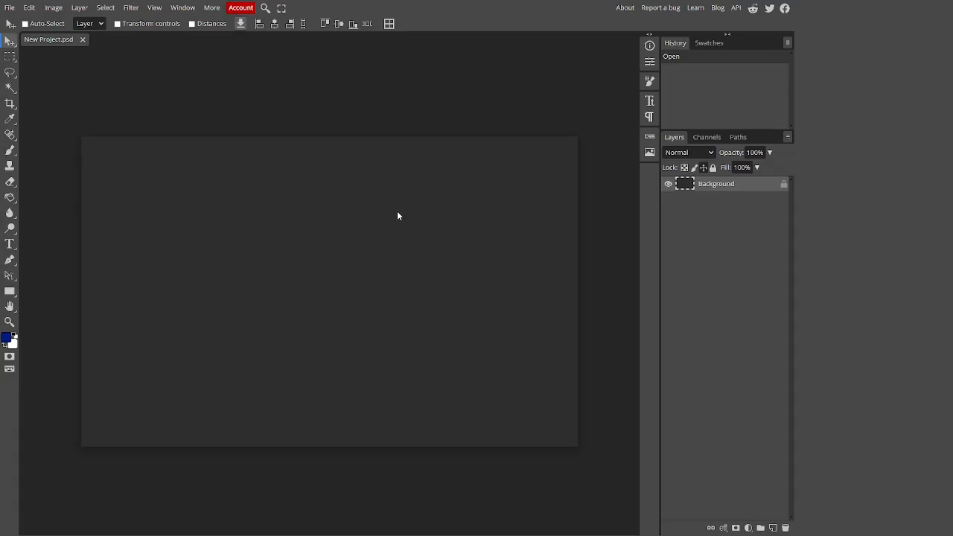
Reset the foreground and background colours and choose the Troika font for the Type tool
{"action": "left_click", "coordinate": [5, 345]}
{"action": "left_click", "coordinate": [10, 245]}
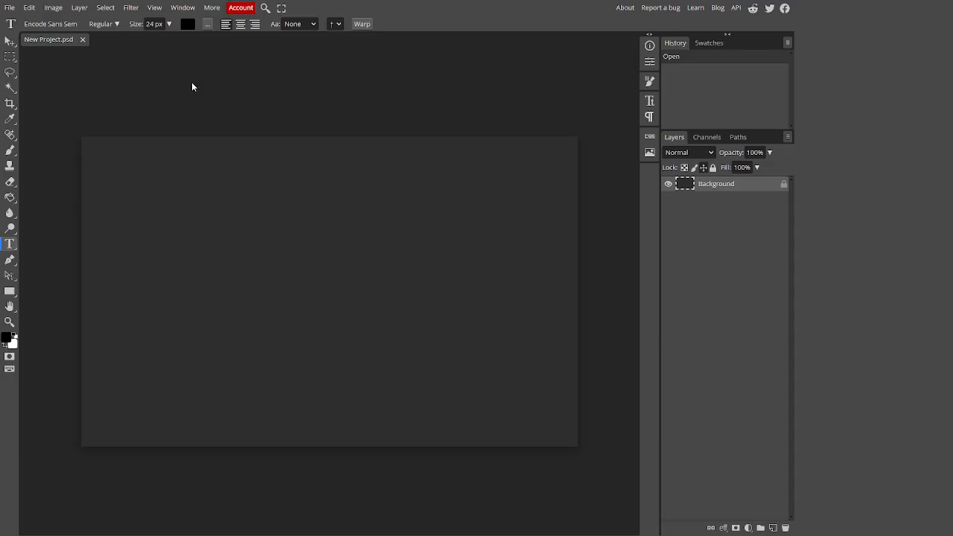
{"action": "left_click", "coordinate": [67, 24]}
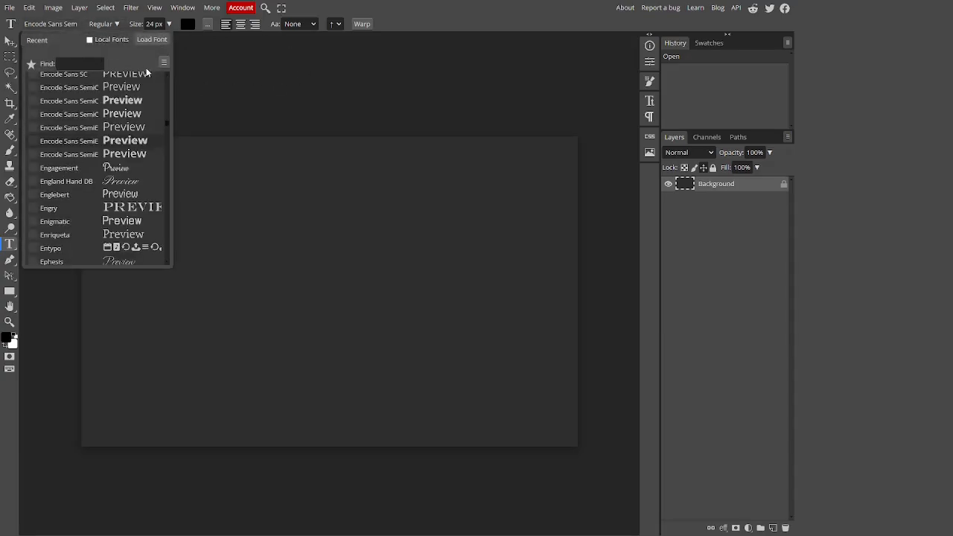
{"action": "scroll", "coordinate": [167, 127], "scroll_direction": "up", "scroll_amount": 15}
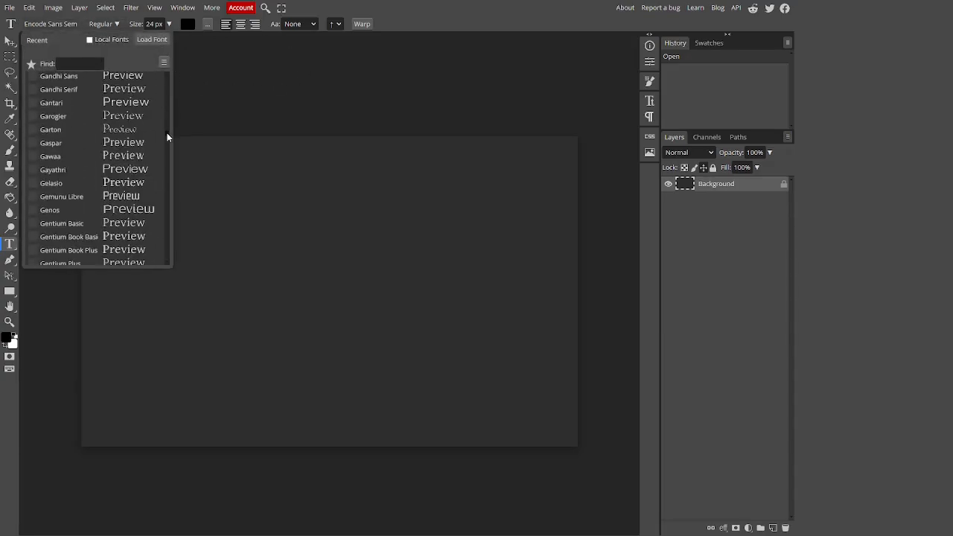
{"action": "left_click_drag", "start_coordinate": [170, 109], "coordinate": [170, 70]}
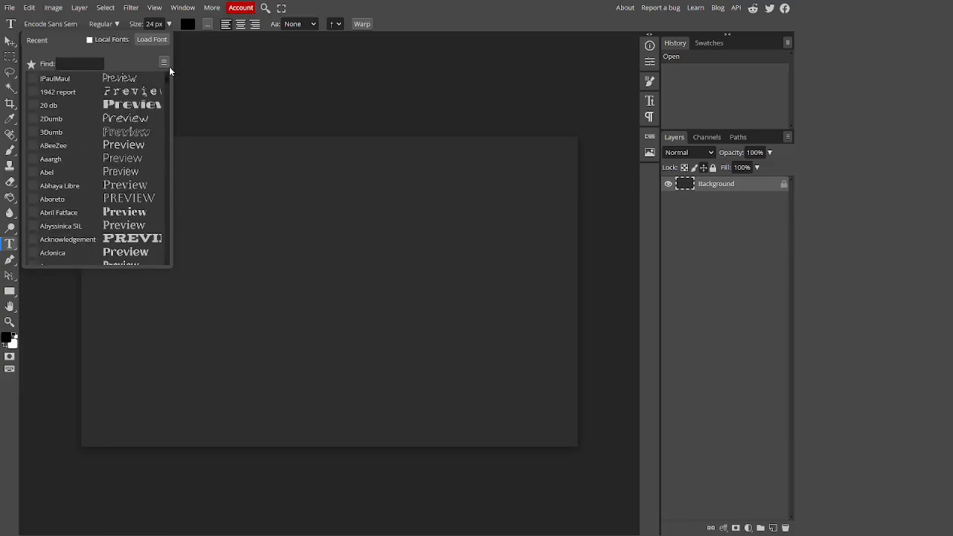
{"action": "left_click", "coordinate": [65, 26]}
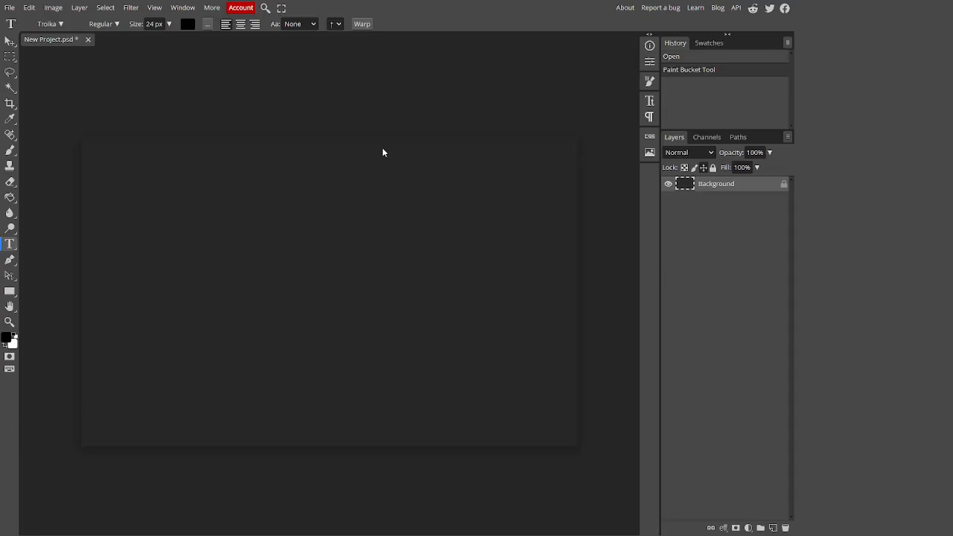
Set the text colour to white and add the text BLOX to the canvas
{"action": "left_click", "coordinate": [187, 24]}
{"action": "left_click", "coordinate": [83, 97]}
{"action": "left_click", "coordinate": [294, 102]}
{"action": "left_click", "coordinate": [236, 261]}
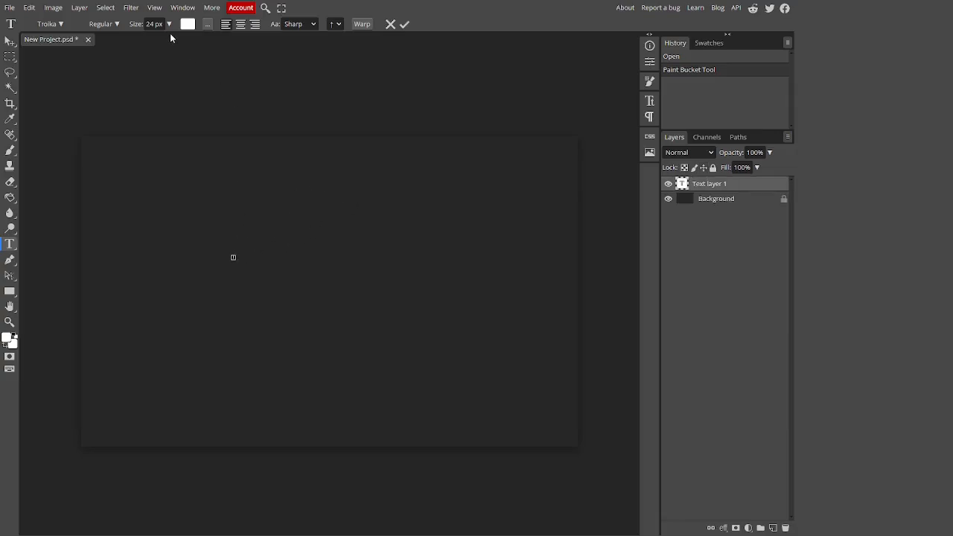
{"action": "key", "text": "Caps_Lock"}
Try font sizes of 150, 400 and 800 px on the BLOX text
{"action": "left_click", "coordinate": [169, 23]}
{"action": "left_click_drag", "start_coordinate": [134, 38], "coordinate": [183, 44]}
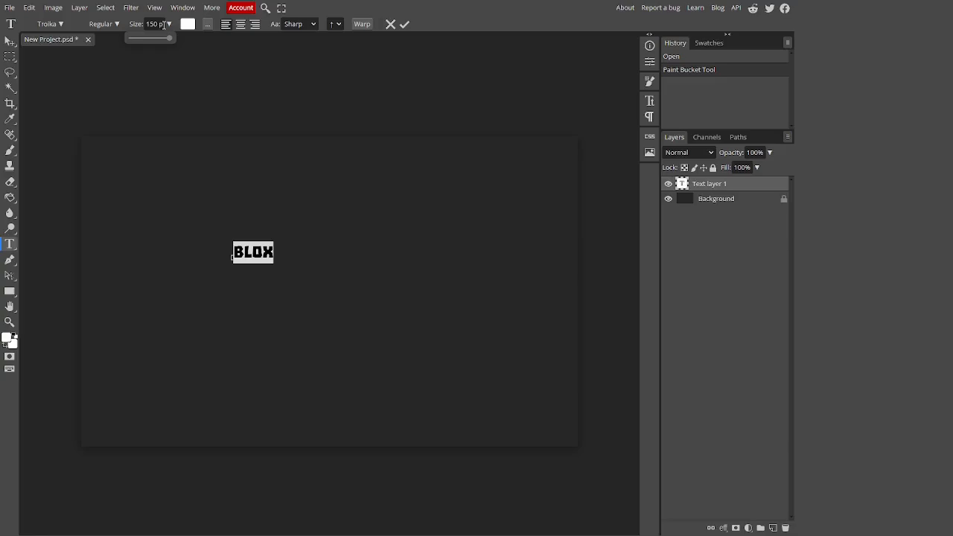
{"action": "left_click", "coordinate": [156, 24]}
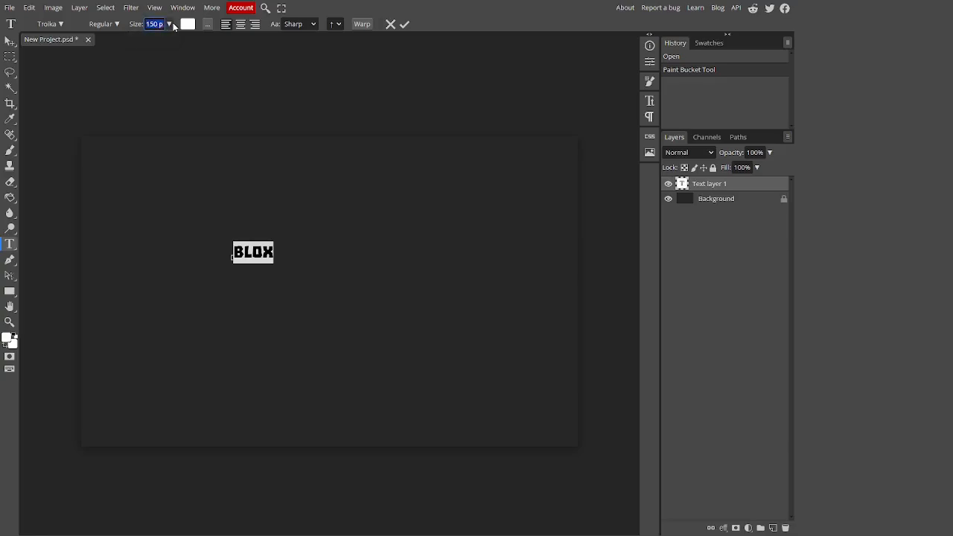
{"action": "key", "text": "BackSpace"}
{"action": "type", "text": "400"}
{"action": "key", "text": "Return"}
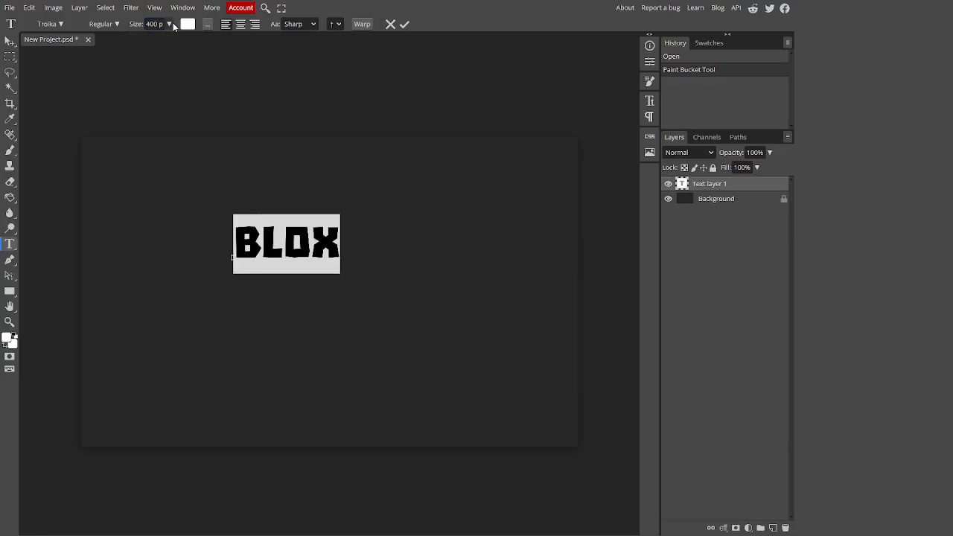
{"action": "left_click", "coordinate": [152, 23]}
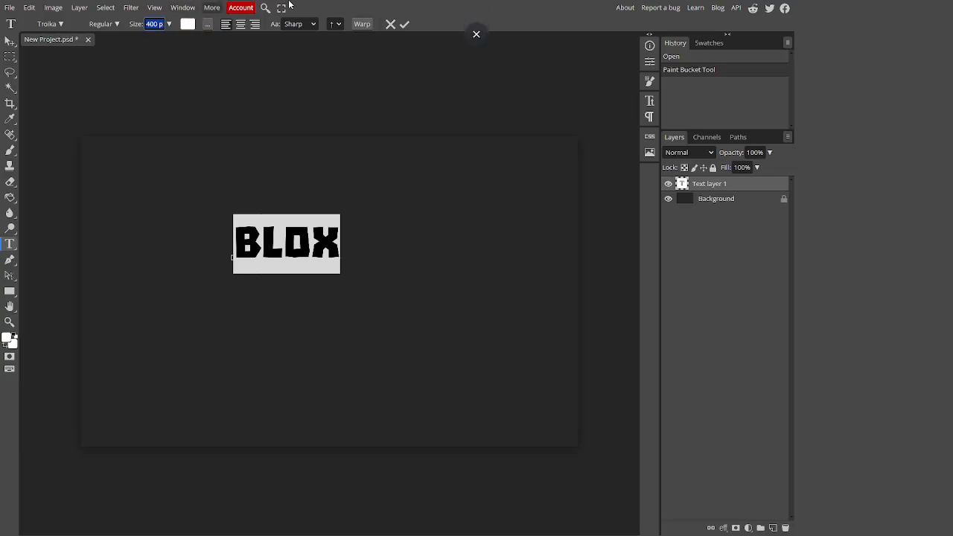
{"action": "type", "text": "800"}
{"action": "key", "text": "Return"}
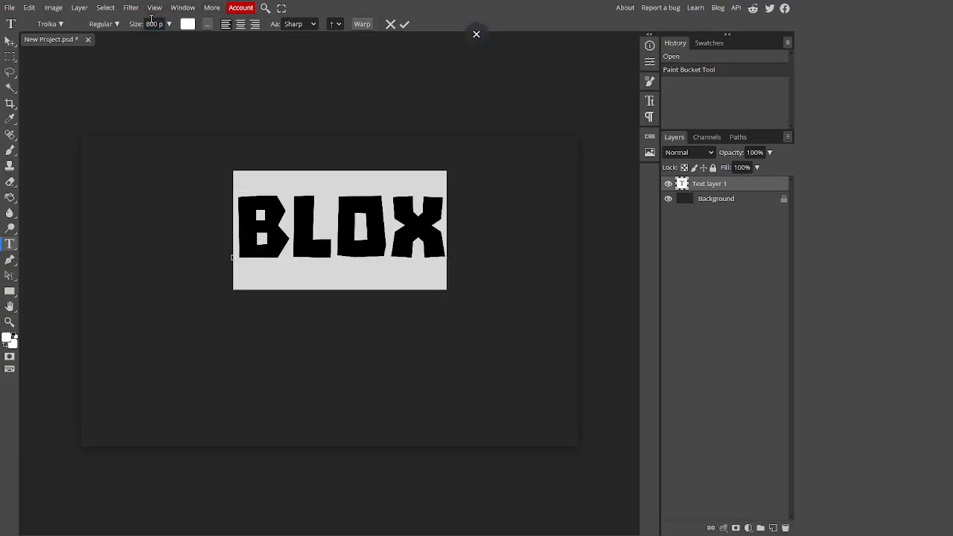
Set the BLOX text's font size to 1000 px
{"action": "left_click", "coordinate": [153, 24]}
{"action": "type", "text": "1000"}
{"action": "key", "text": "Return"}
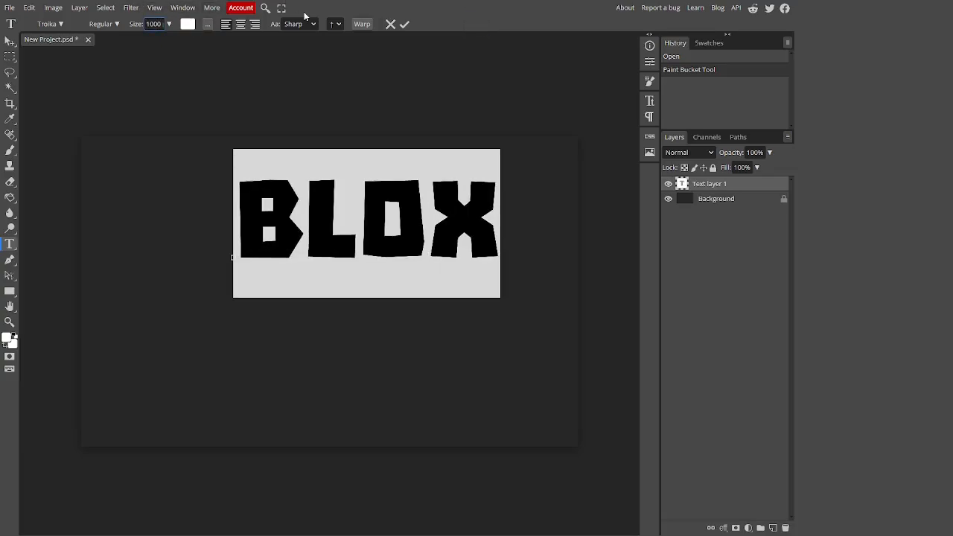
Move the BLOX text to the centre of the canvas and commit the text edit
{"action": "left_click", "coordinate": [396, 323]}
{"action": "left_click_drag", "start_coordinate": [395, 323], "coordinate": [366, 383]}
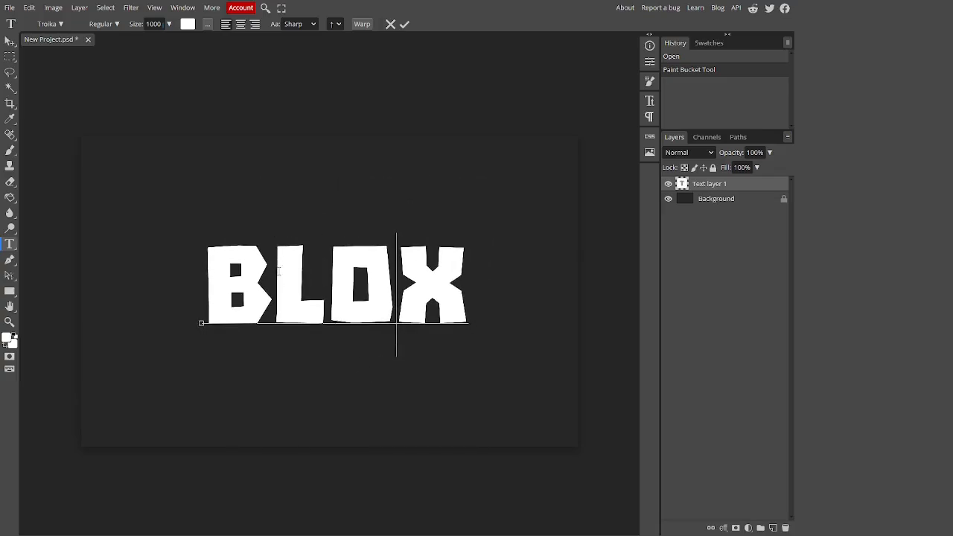
{"action": "left_click", "coordinate": [10, 56]}
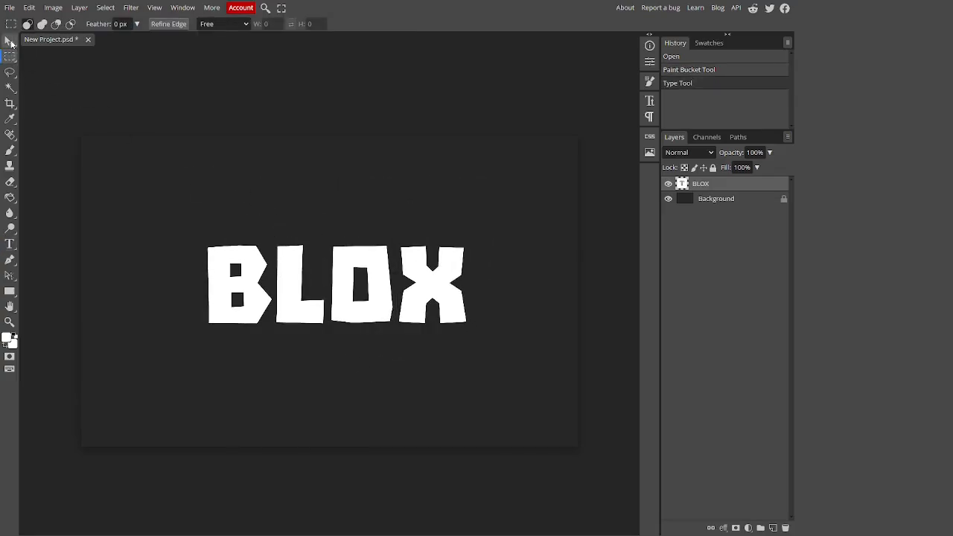
{"action": "left_click", "coordinate": [9, 41]}
{"action": "mouse_move", "coordinate": [342, 281]}
{"action": "left_mouse_down"}
{"action": "mouse_move", "coordinate": [337, 272]}
{"action": "mouse_move", "coordinate": [341, 283]}
{"action": "left_mouse_up"}
{"action": "scroll", "coordinate": [322, 285], "scroll_direction": "up", "scroll_amount": 1}
{"action": "scroll", "coordinate": [355, 278], "scroll_direction": "down", "scroll_amount": 3}
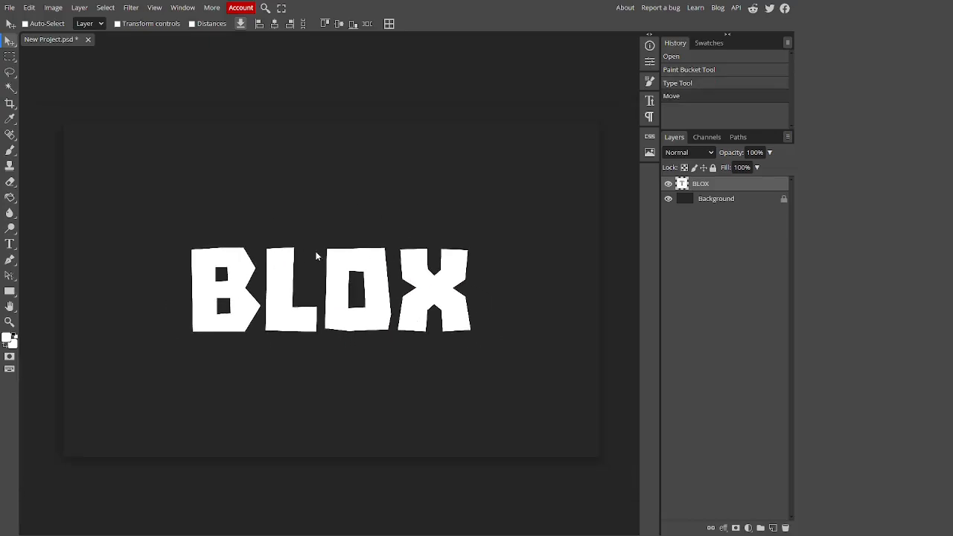
Recolour the whole BLOX text bright blue, 00baff, and finish editing the text
{"action": "left_click", "coordinate": [10, 244]}
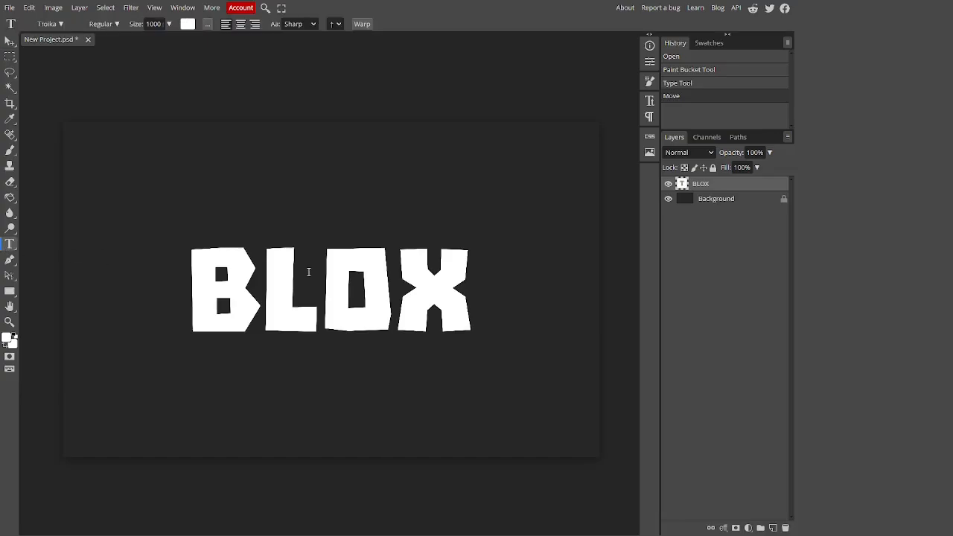
{"action": "left_click", "coordinate": [318, 253]}
{"action": "key", "text": "ctrl+a"}
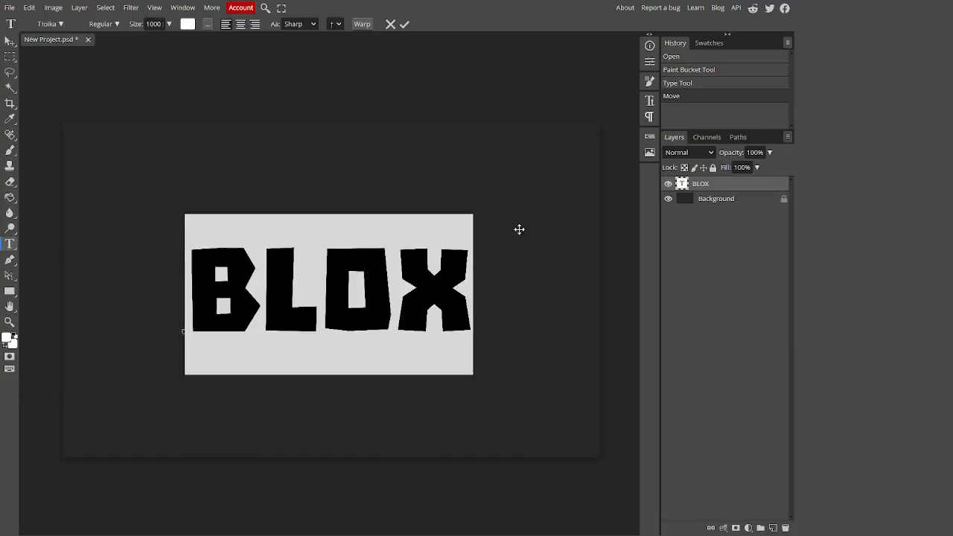
{"action": "left_click", "coordinate": [187, 24]}
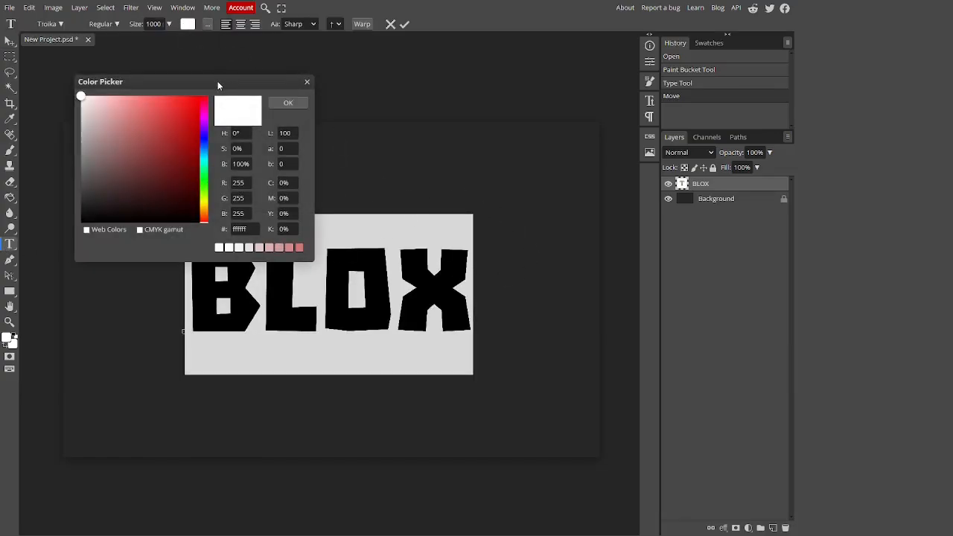
{"action": "left_click_drag", "start_coordinate": [232, 91], "coordinate": [634, 161]}
{"action": "left_click", "coordinate": [621, 225]}
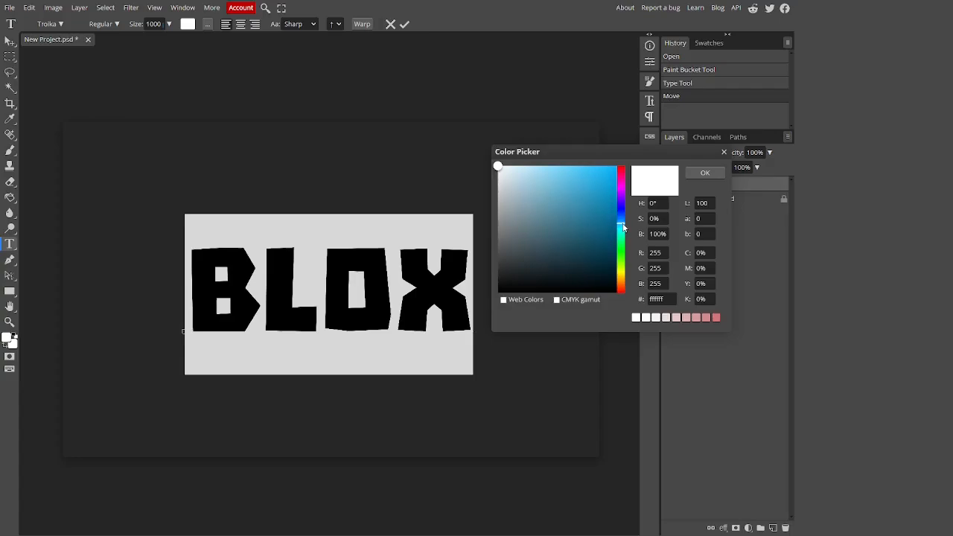
{"action": "left_click", "coordinate": [617, 165]}
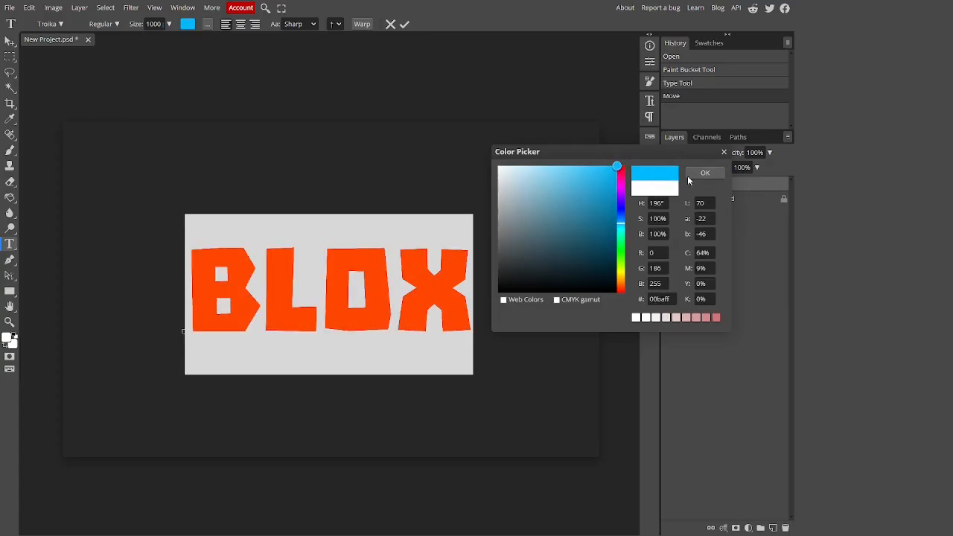
{"action": "left_click", "coordinate": [714, 173]}
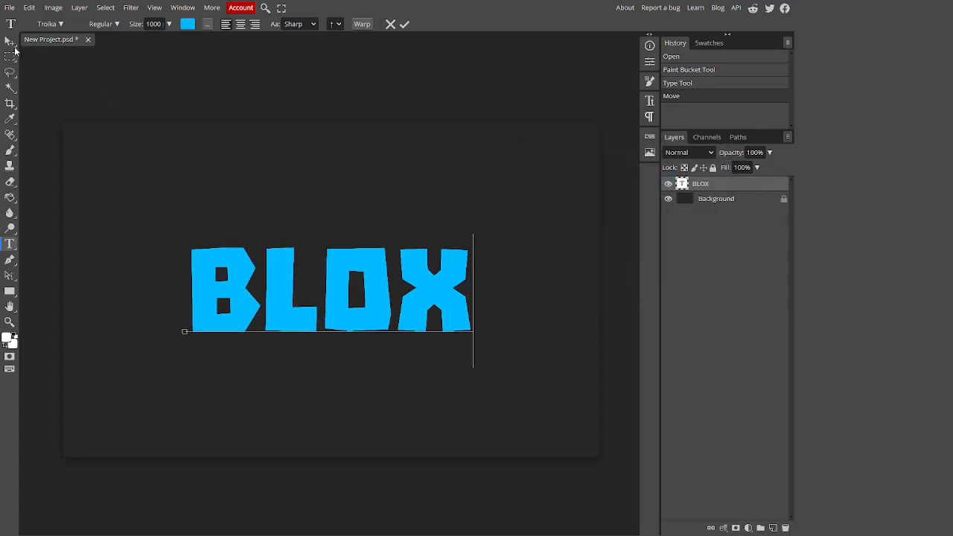
{"action": "left_click", "coordinate": [12, 44]}
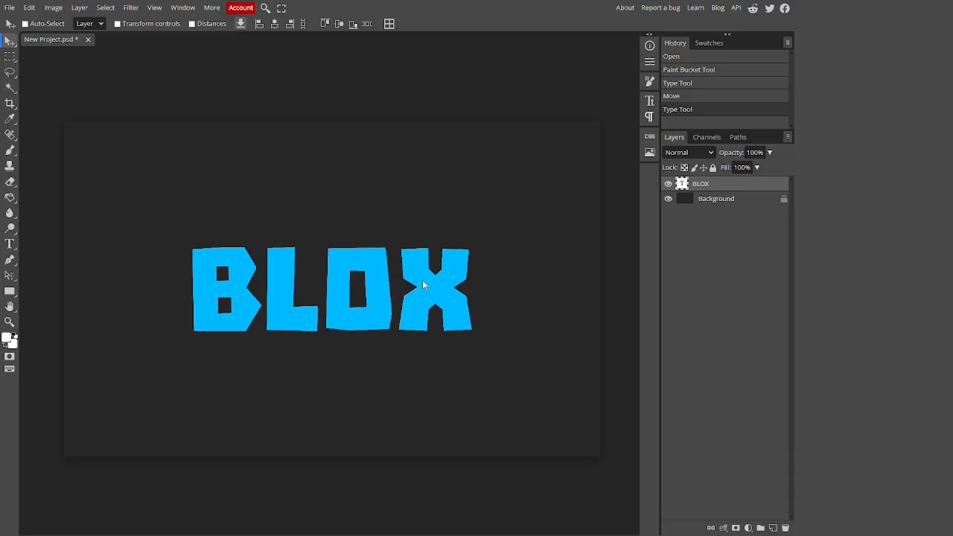
Add a linear black-to-white gradient overlay to the BLOX text layer, with Overlay blend mode and 60% opacity
{"action": "right_click", "coordinate": [726, 185]}
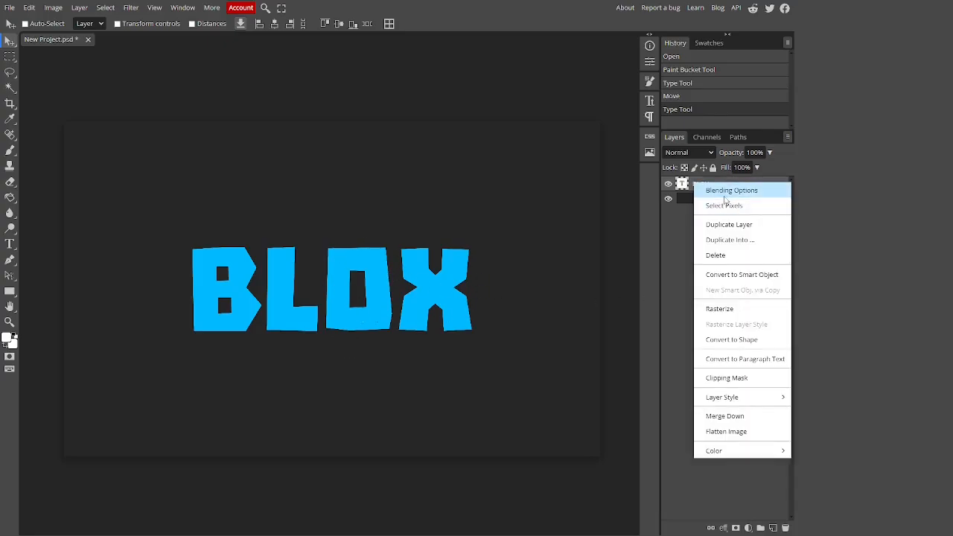
{"action": "left_click", "coordinate": [727, 191]}
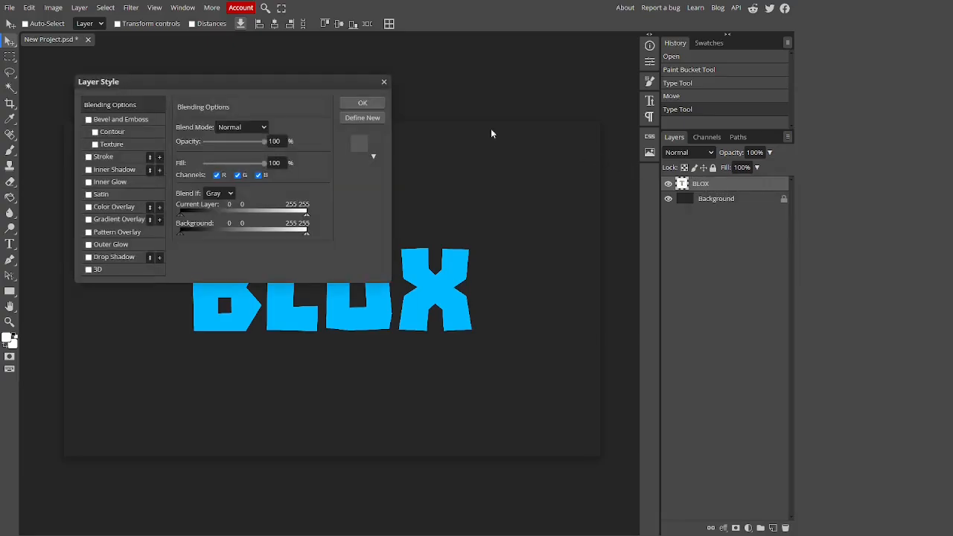
{"action": "left_click_drag", "start_coordinate": [301, 83], "coordinate": [773, 161]}
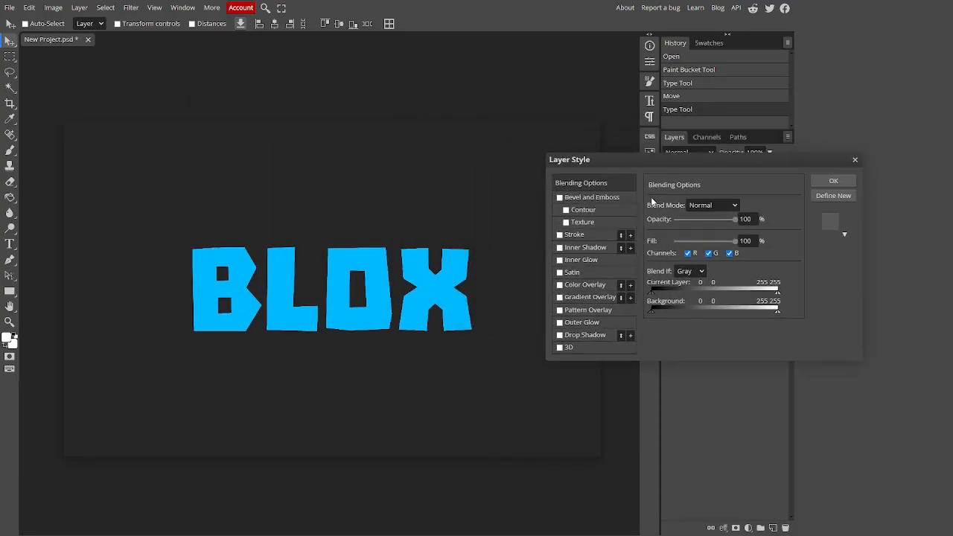
{"action": "left_click_drag", "start_coordinate": [658, 163], "coordinate": [637, 179]}
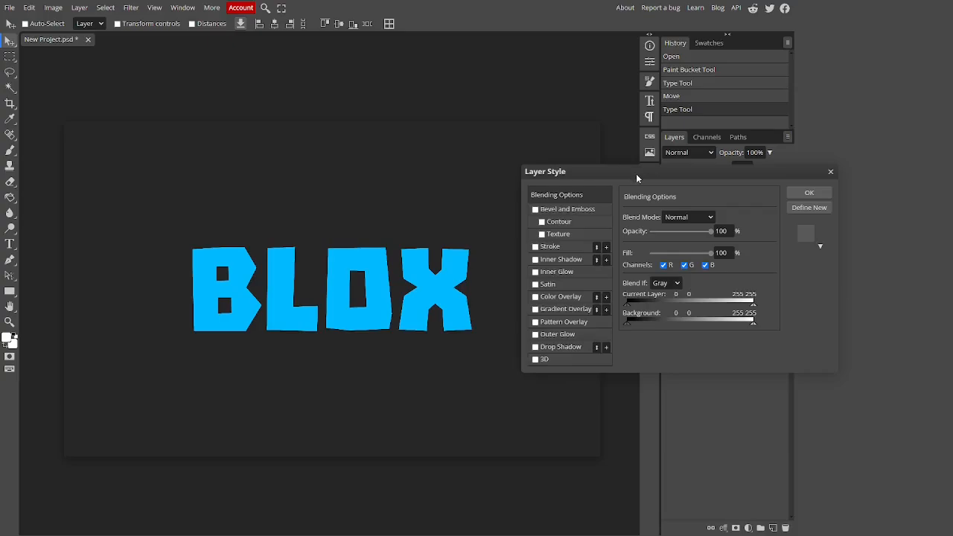
{"action": "left_click", "coordinate": [568, 311]}
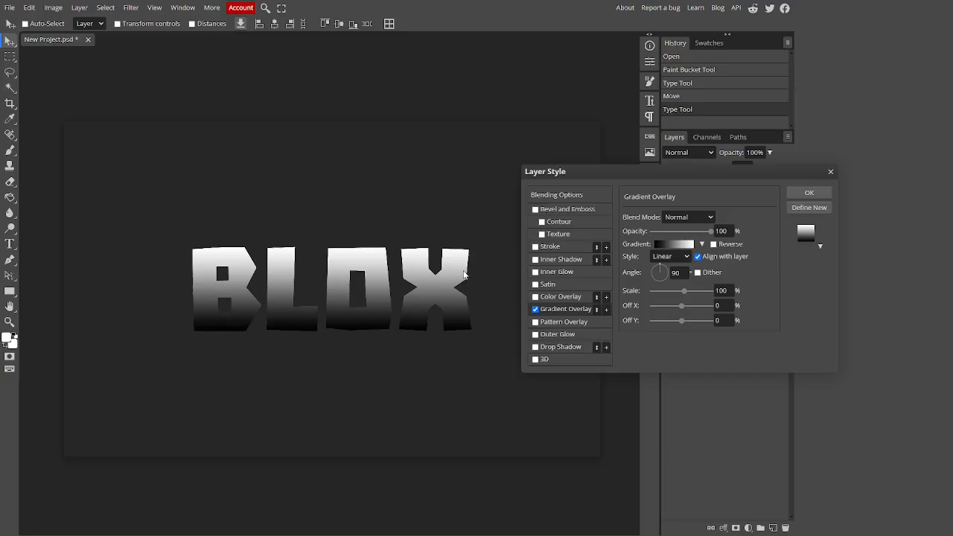
{"action": "left_click", "coordinate": [679, 217]}
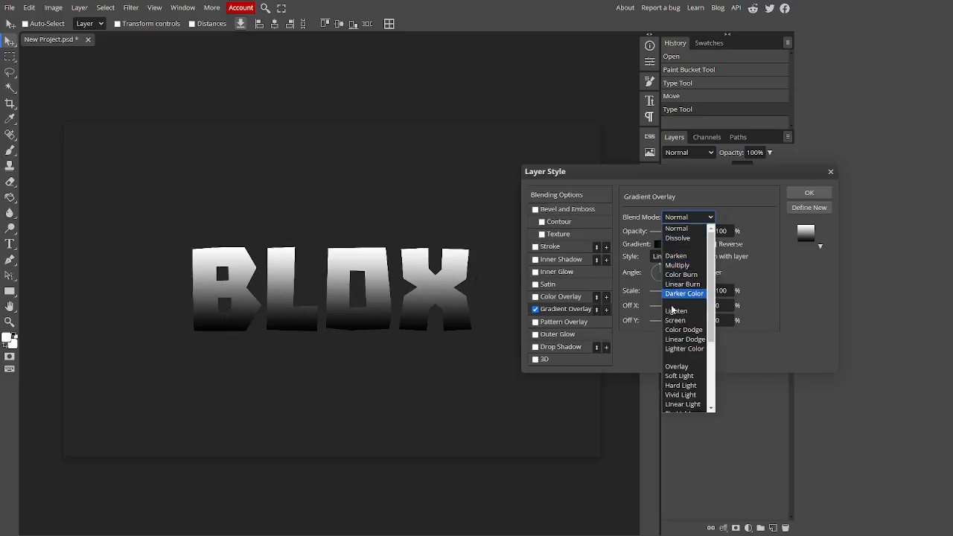
{"action": "left_click", "coordinate": [676, 367]}
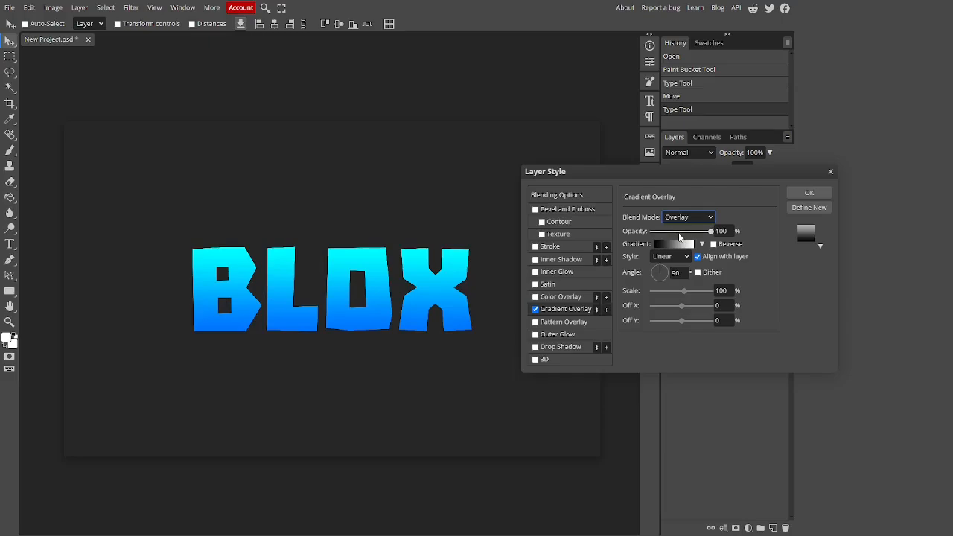
{"action": "left_click_drag", "start_coordinate": [703, 237], "coordinate": [689, 240]}
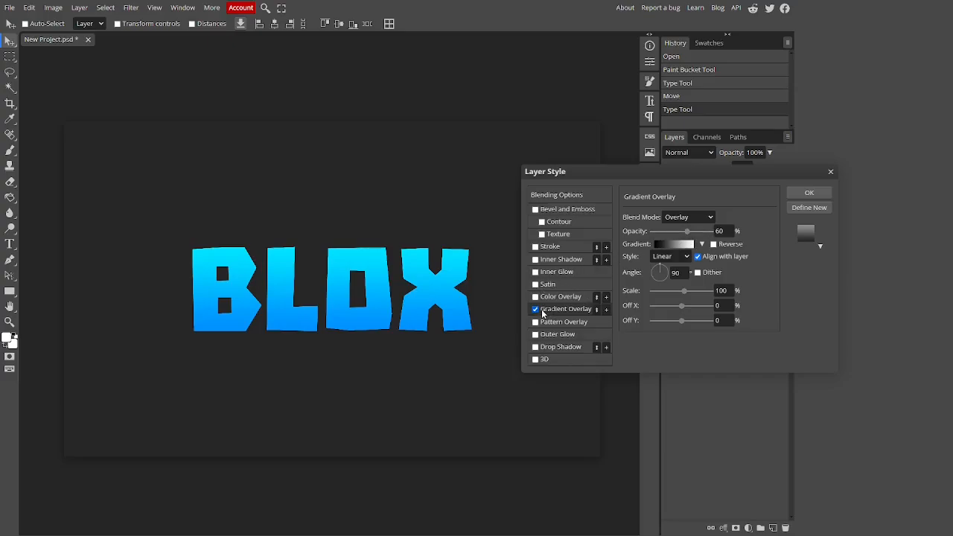
Try the gradient overlay with Normal blending at 100% opacity and a blue 00baff colour on the gradient's starting stop
{"action": "left_click_drag", "start_coordinate": [687, 230], "coordinate": [715, 231]}
{"action": "left_click", "coordinate": [680, 217]}
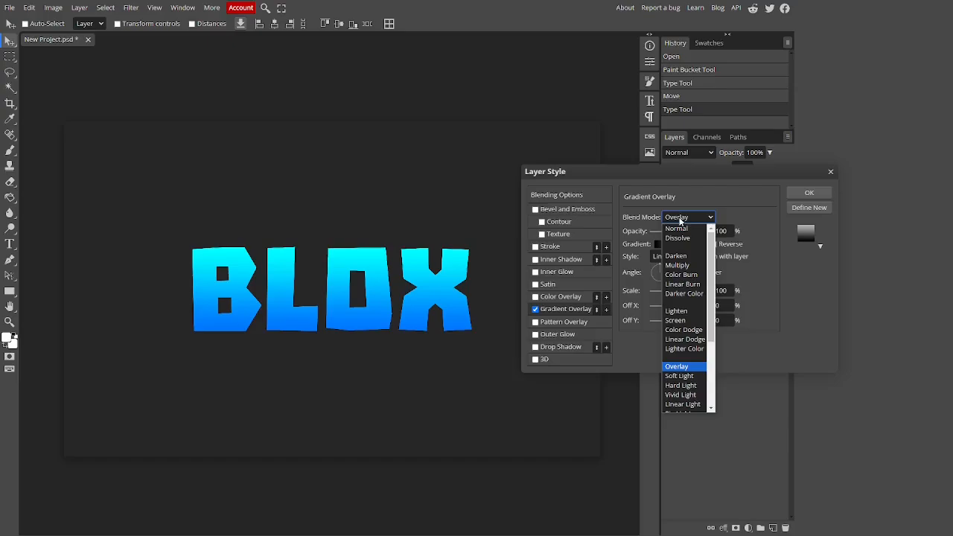
{"action": "left_click", "coordinate": [678, 229]}
{"action": "left_click", "coordinate": [663, 246]}
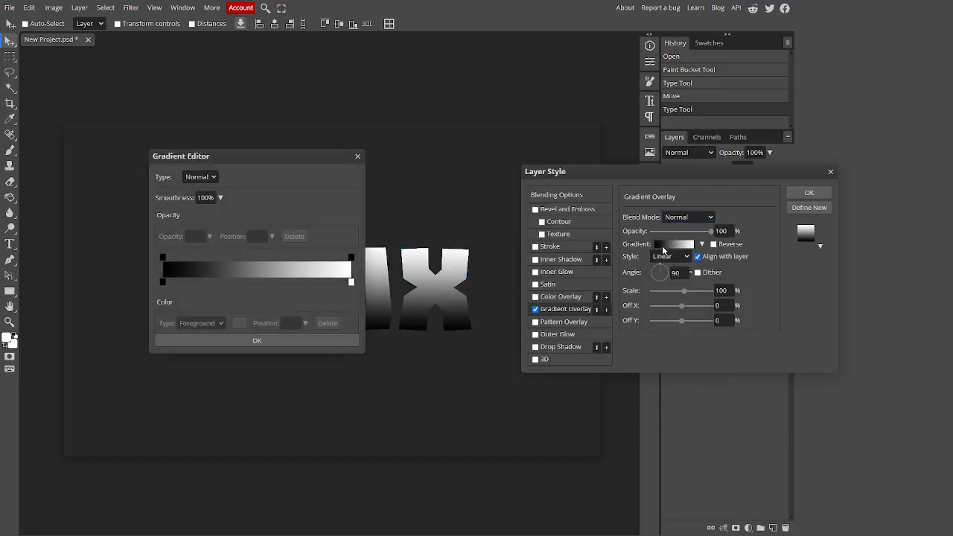
{"action": "left_click_drag", "start_coordinate": [257, 158], "coordinate": [598, 179]}
{"action": "left_click", "coordinate": [503, 304]}
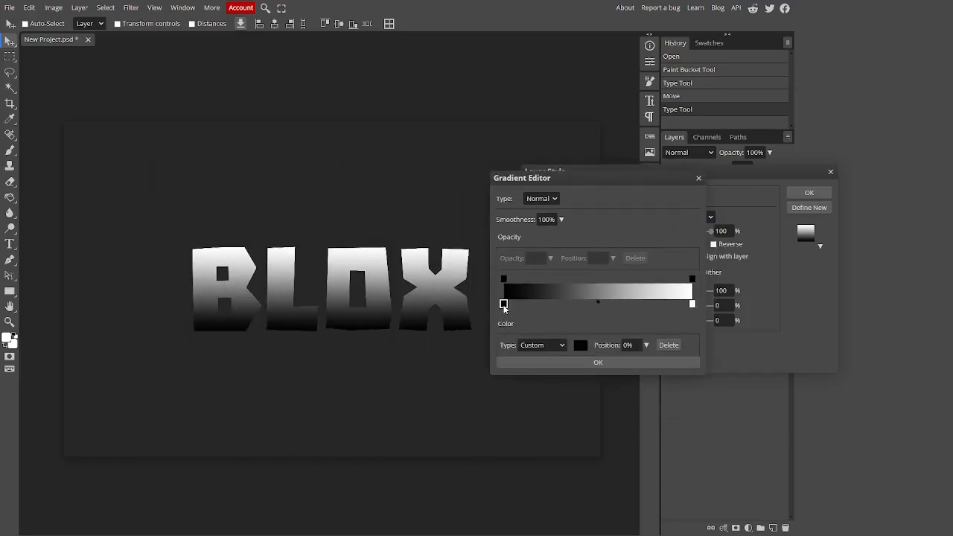
{"action": "double_click", "coordinate": [504, 304]}
{"action": "left_click_drag", "start_coordinate": [542, 298], "coordinate": [677, 154]}
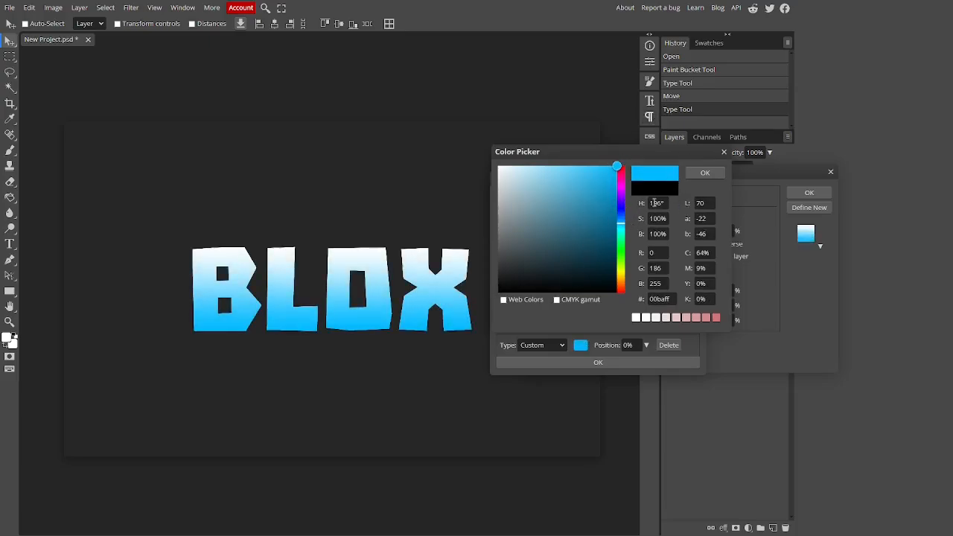
{"action": "left_click", "coordinate": [705, 172]}
Try a cyan 00fffc end stop at position 100% of the gradient, and close the gradient editor without keeping the edits
{"action": "left_click", "coordinate": [691, 305]}
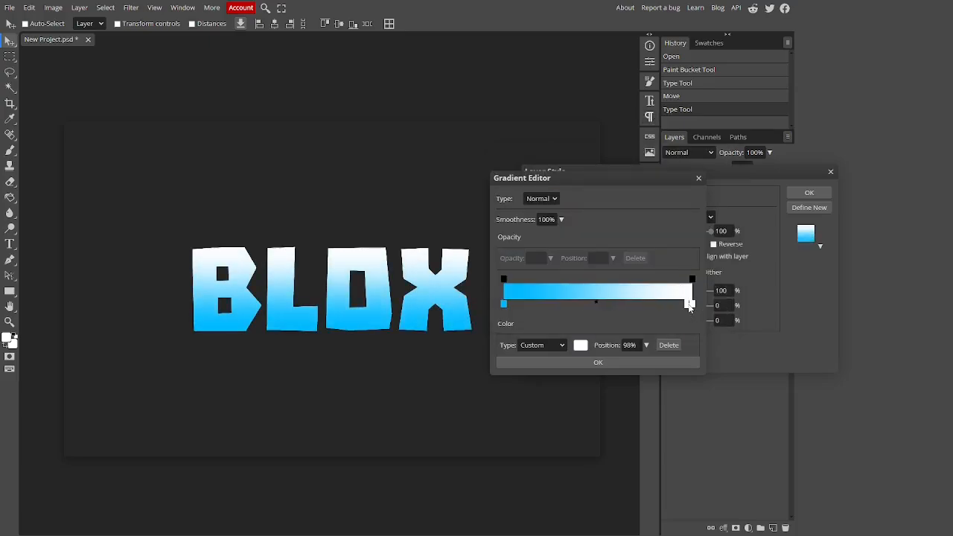
{"action": "double_click", "coordinate": [691, 304]}
{"action": "left_click", "coordinate": [705, 172]}
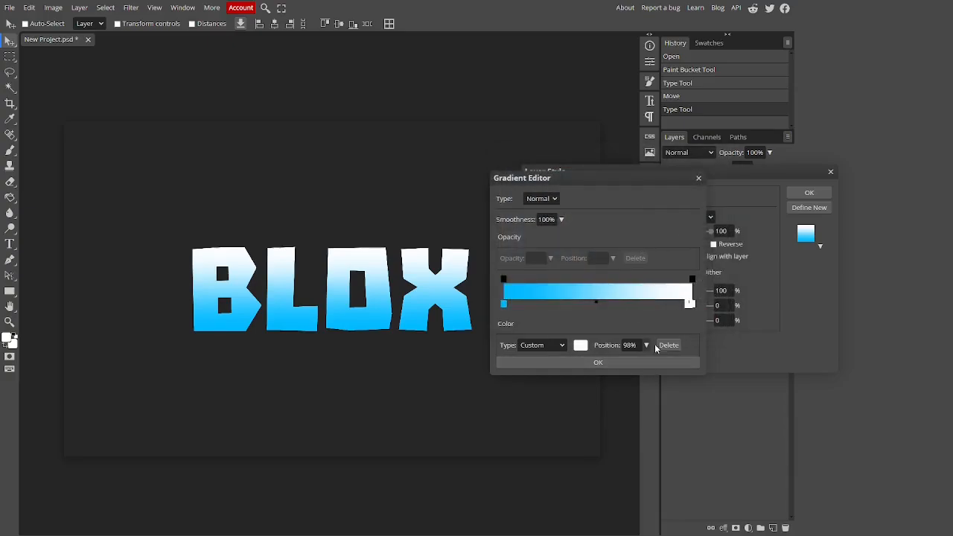
{"action": "left_click_drag", "start_coordinate": [687, 304], "coordinate": [693, 309]}
{"action": "double_click", "coordinate": [693, 306]}
{"action": "left_click_drag", "start_coordinate": [605, 201], "coordinate": [644, 137]}
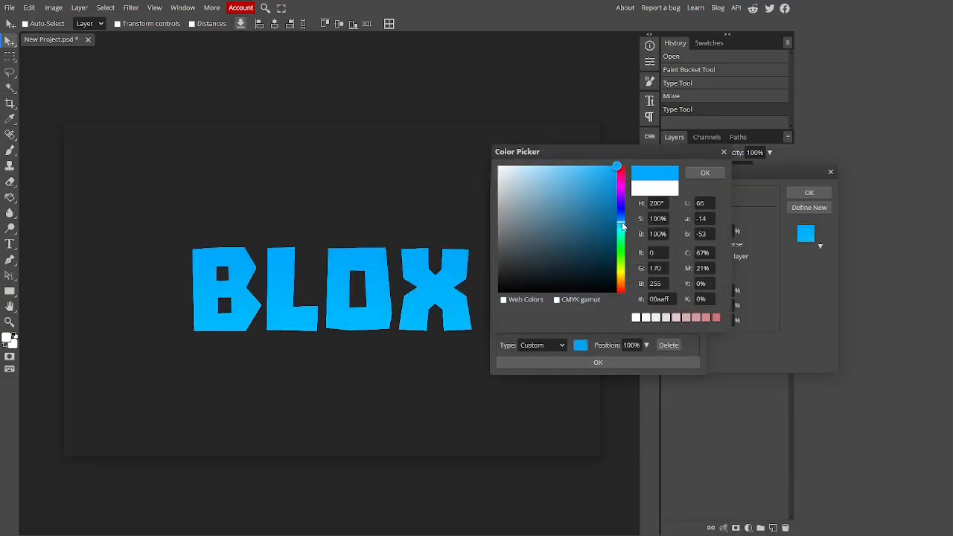
{"action": "left_click_drag", "start_coordinate": [622, 222], "coordinate": [625, 234]}
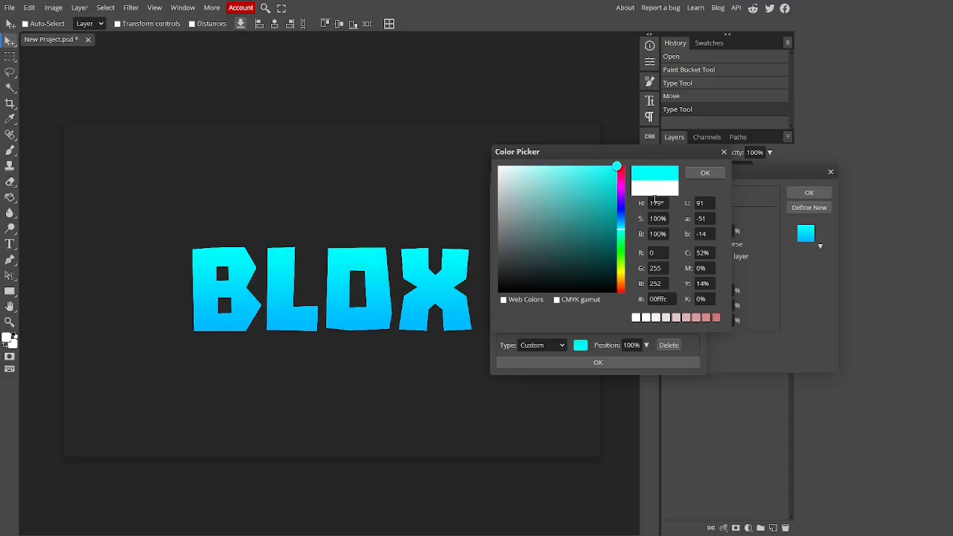
{"action": "left_click", "coordinate": [705, 172]}
{"action": "left_click", "coordinate": [699, 178]}
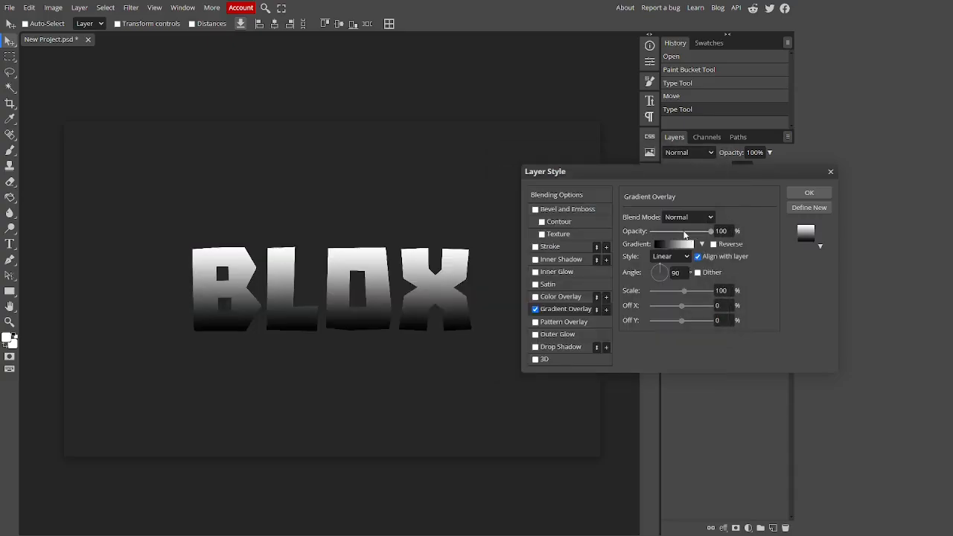
Set the gradient overlay's blend mode to Overlay with about 48% opacity, and apply the layer style
{"action": "left_click", "coordinate": [678, 217]}
{"action": "left_click", "coordinate": [676, 367]}
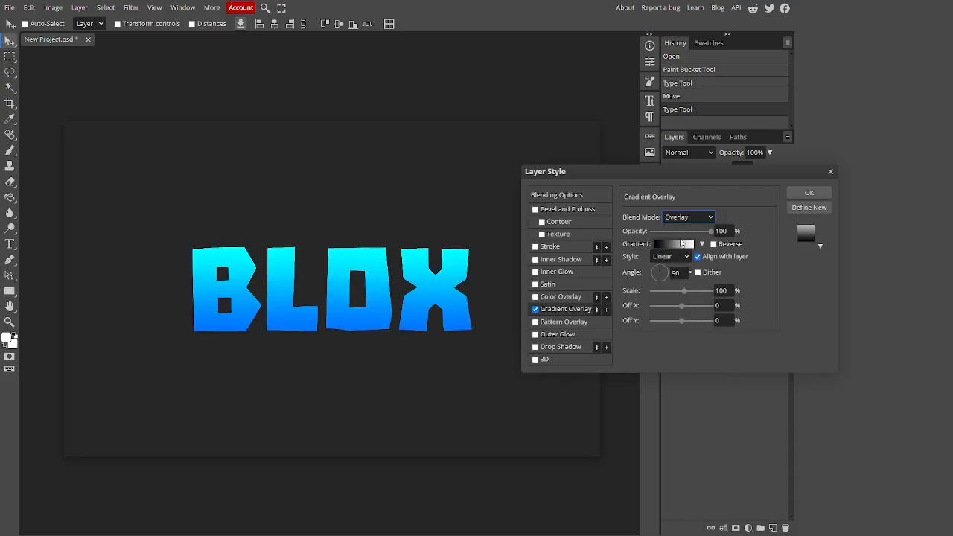
{"action": "left_click", "coordinate": [688, 232]}
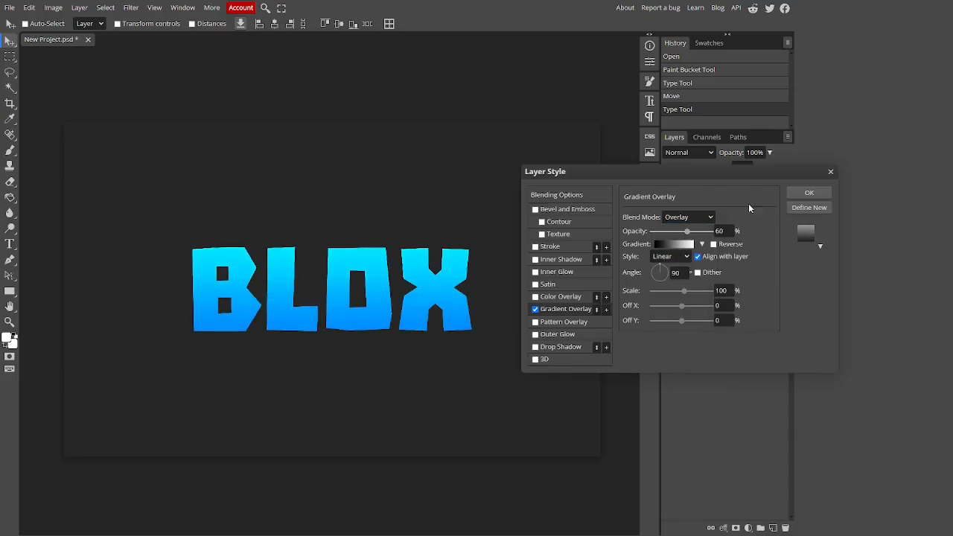
{"action": "left_click_drag", "start_coordinate": [687, 231], "coordinate": [682, 235]}
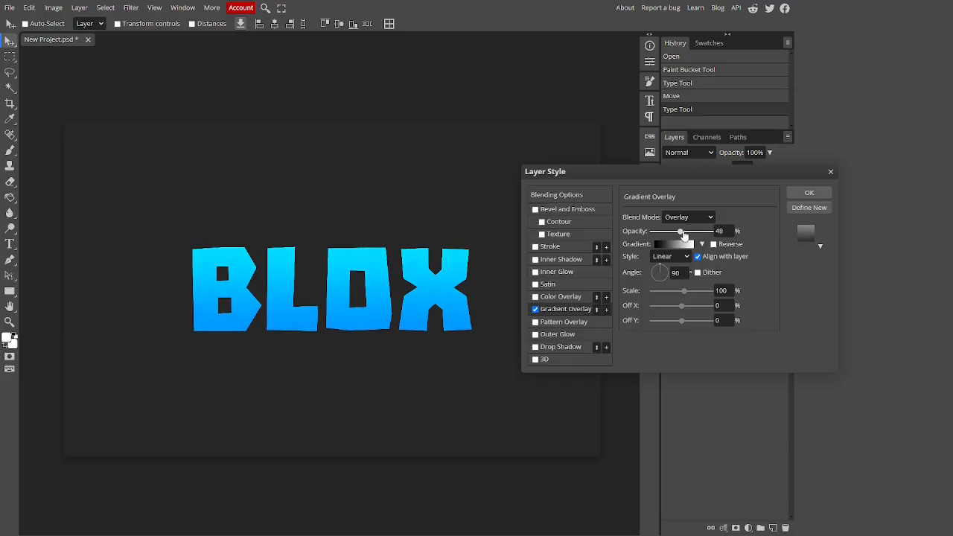
{"action": "left_click", "coordinate": [810, 193]}
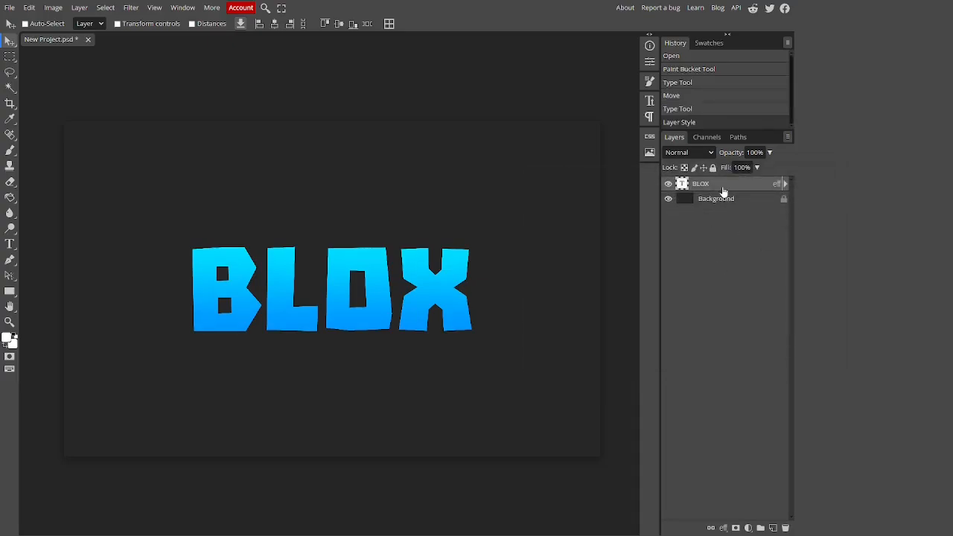
Rasterize the BLOX text layer together with its layer style
{"action": "right_click", "coordinate": [724, 188]}
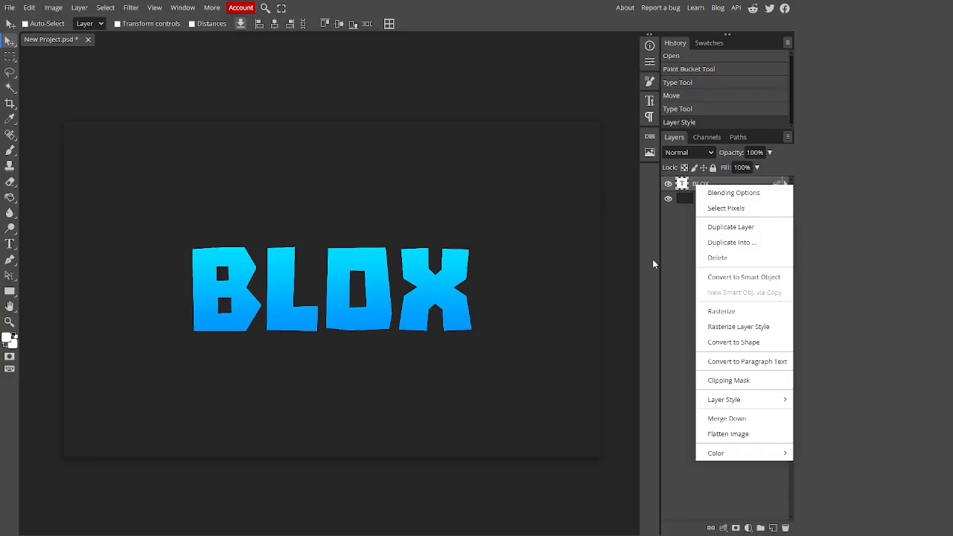
{"action": "left_click", "coordinate": [653, 263]}
{"action": "right_click", "coordinate": [704, 186]}
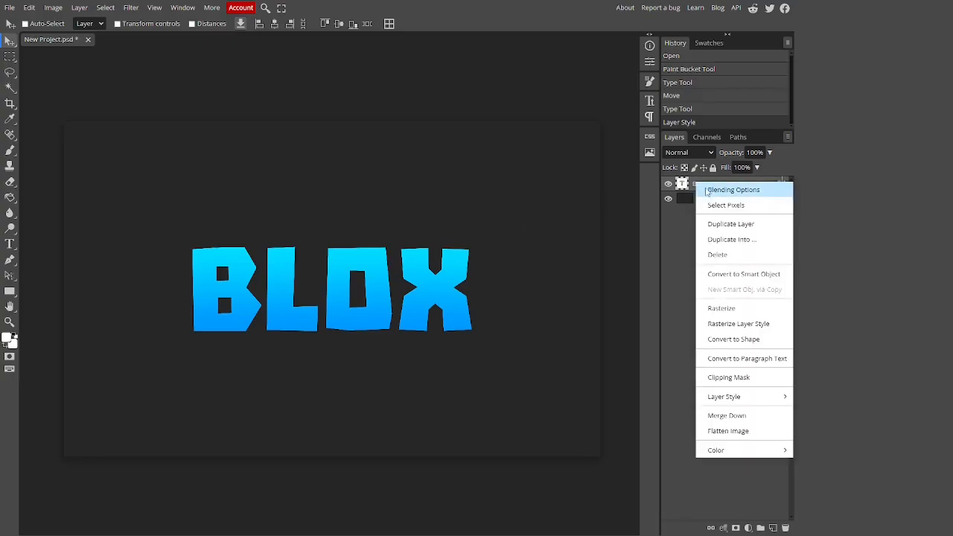
{"action": "left_click", "coordinate": [740, 325]}
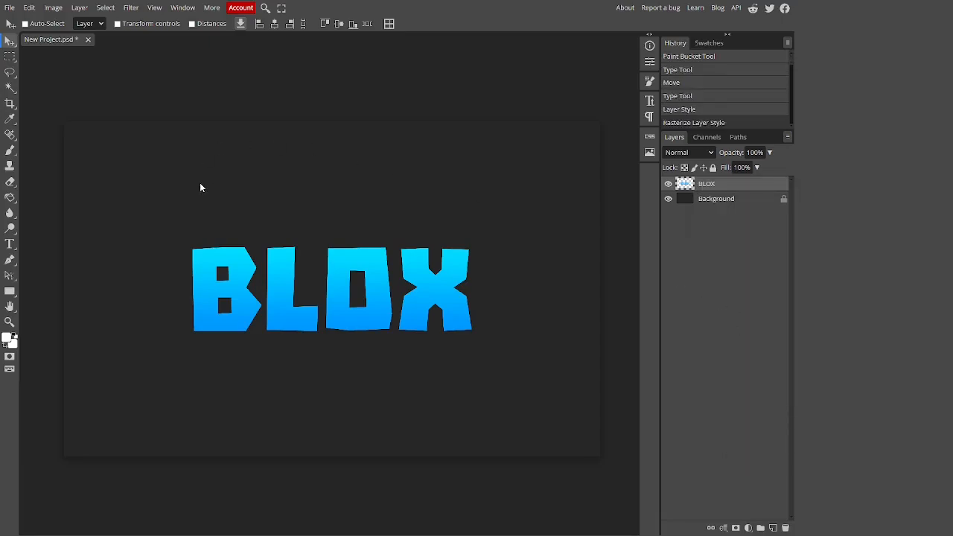
{"action": "mouse_move", "coordinate": [341, 280]}
{"action": "left_mouse_down"}
{"action": "mouse_move", "coordinate": [355, 278]}
{"action": "mouse_move", "coordinate": [340, 277]}
{"action": "left_mouse_up"}
{"action": "scroll", "coordinate": [315, 292], "scroll_direction": "up", "scroll_amount": 2}
{"action": "scroll", "coordinate": [354, 301], "scroll_direction": "down", "scroll_amount": 2}
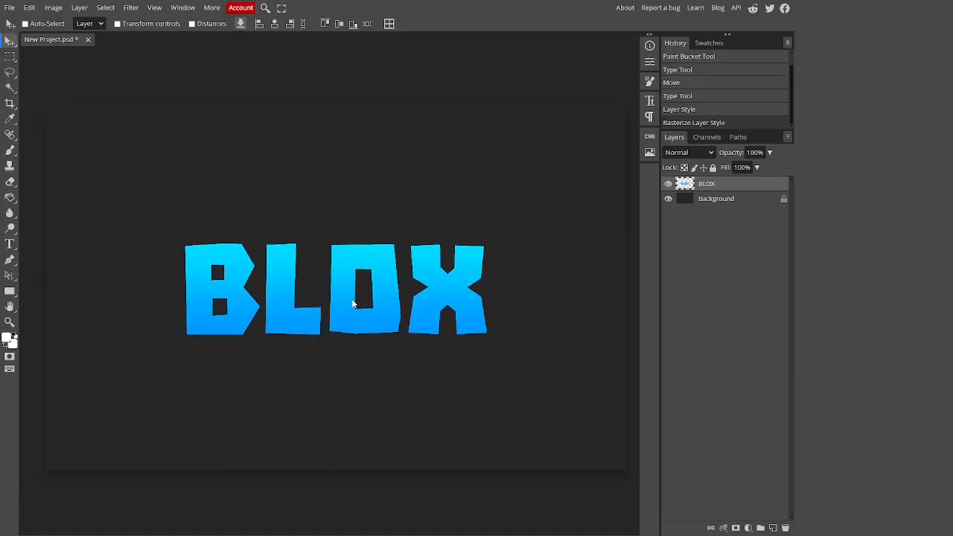
{"action": "scroll", "coordinate": [402, 283], "scroll_direction": "up", "scroll_amount": 2}
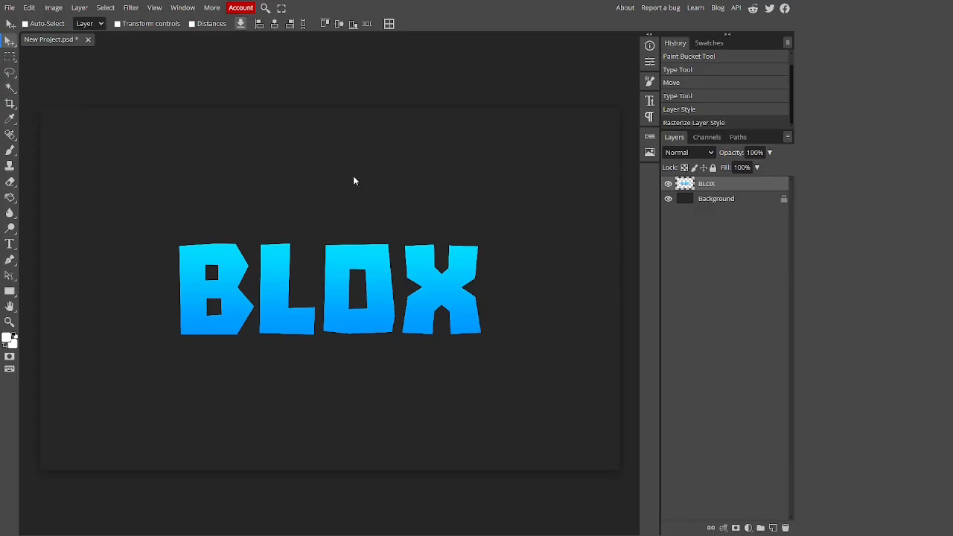
{"action": "scroll", "coordinate": [339, 203], "scroll_direction": "down", "scroll_amount": 1}
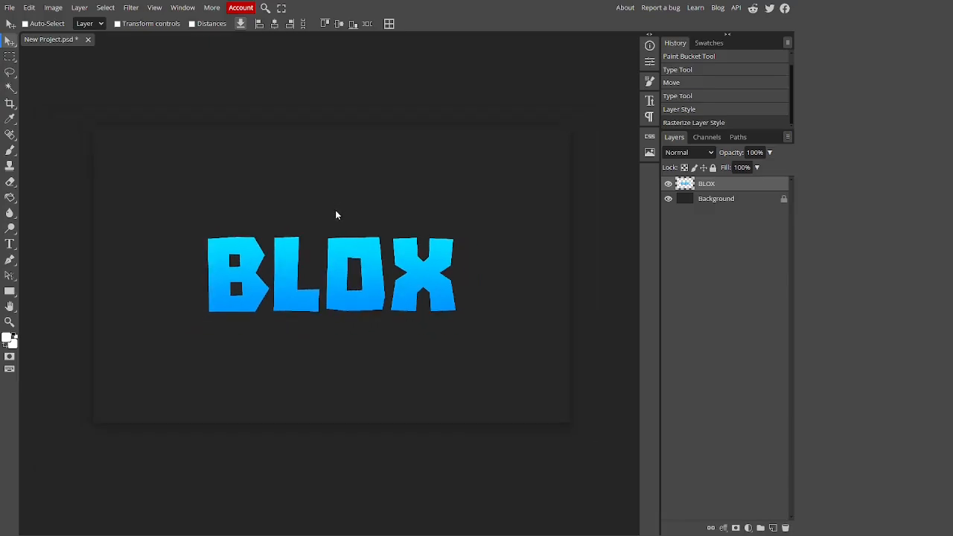
{"action": "scroll", "coordinate": [338, 213], "scroll_direction": "up", "scroll_amount": 1}
{"action": "scroll", "coordinate": [348, 249], "scroll_direction": "up", "scroll_amount": 1}
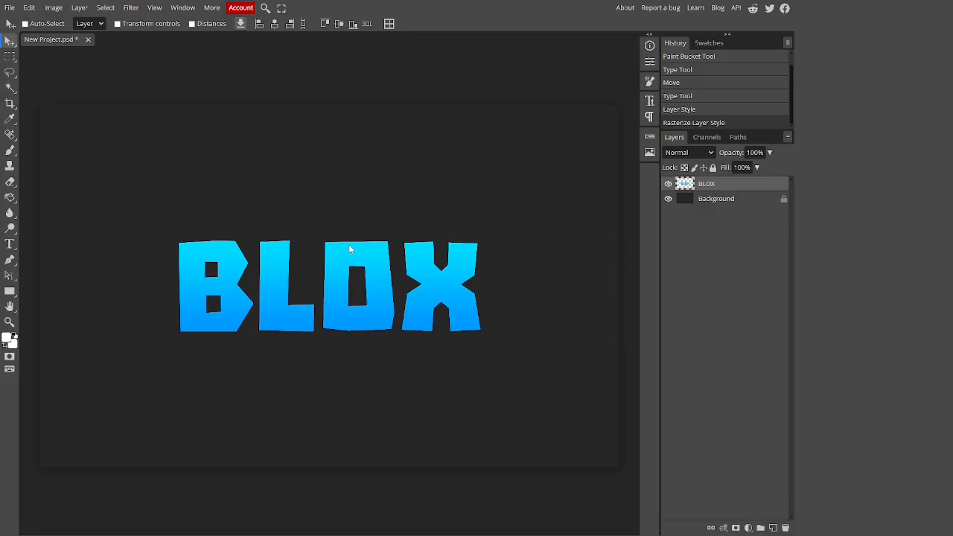
Duplicate the rasterized BLOX layer and place the copy beneath the original in the layer order
{"action": "key", "text": "ctrl+j"}
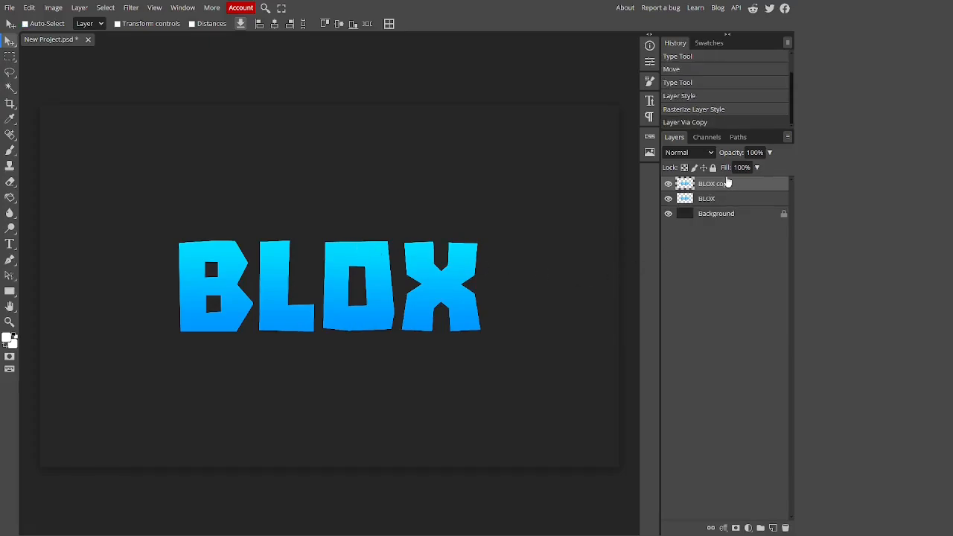
{"action": "left_click_drag", "start_coordinate": [726, 184], "coordinate": [725, 201]}
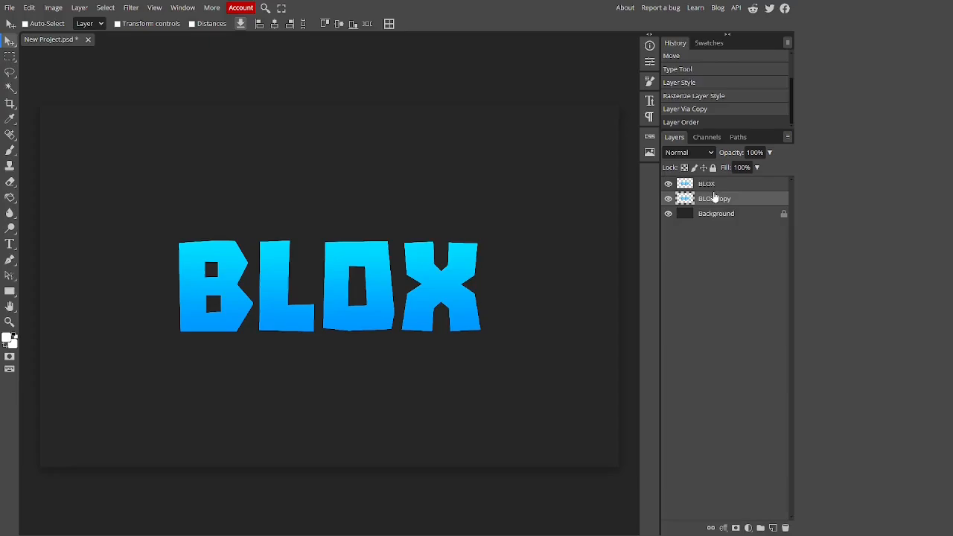
Try moving the BLOX copy down and slightly right of the original on the canvas, and undo the move
{"action": "left_click_drag", "start_coordinate": [445, 295], "coordinate": [471, 383]}
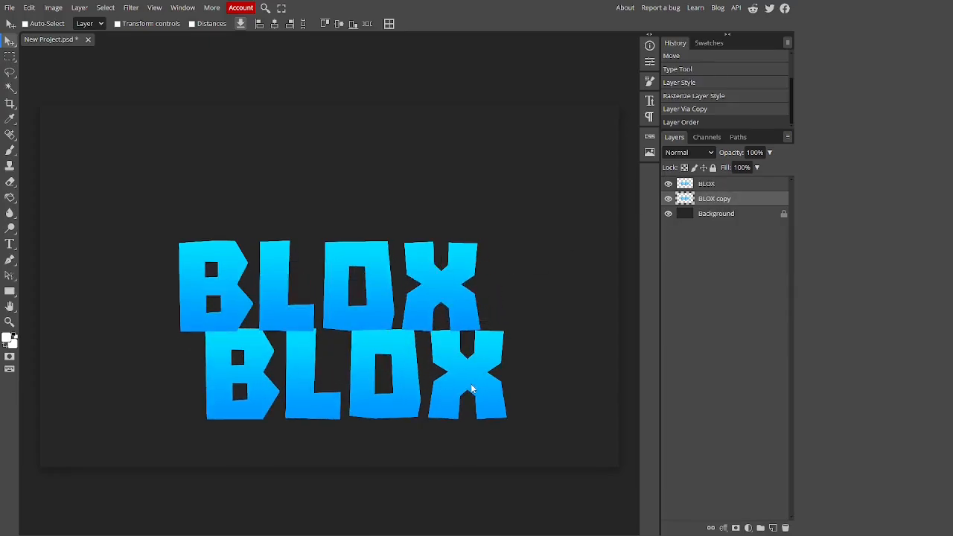
{"action": "key", "text": "ctrl"}
{"action": "key", "text": "ctrl+z"}
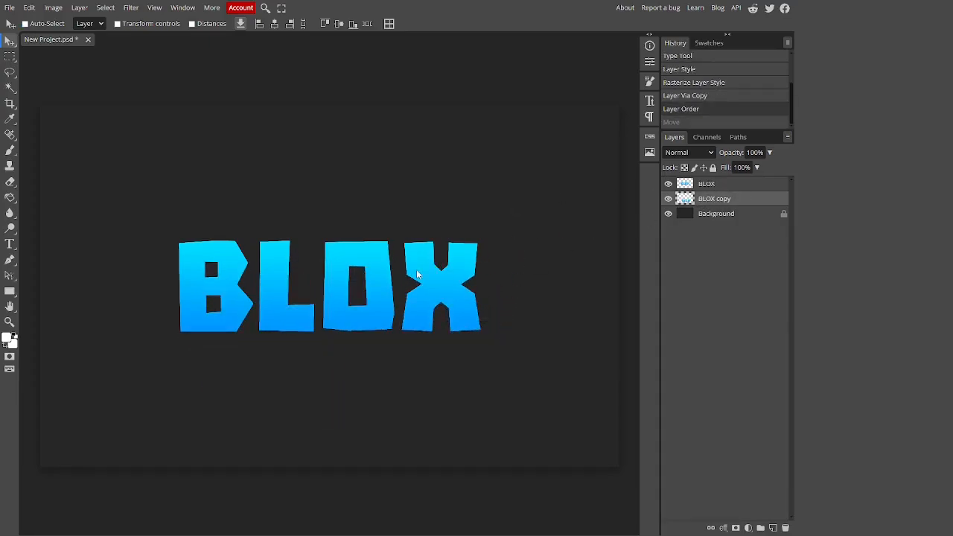
Turn on the transform controls for the BLOX copy layer
{"action": "left_click", "coordinate": [138, 24]}
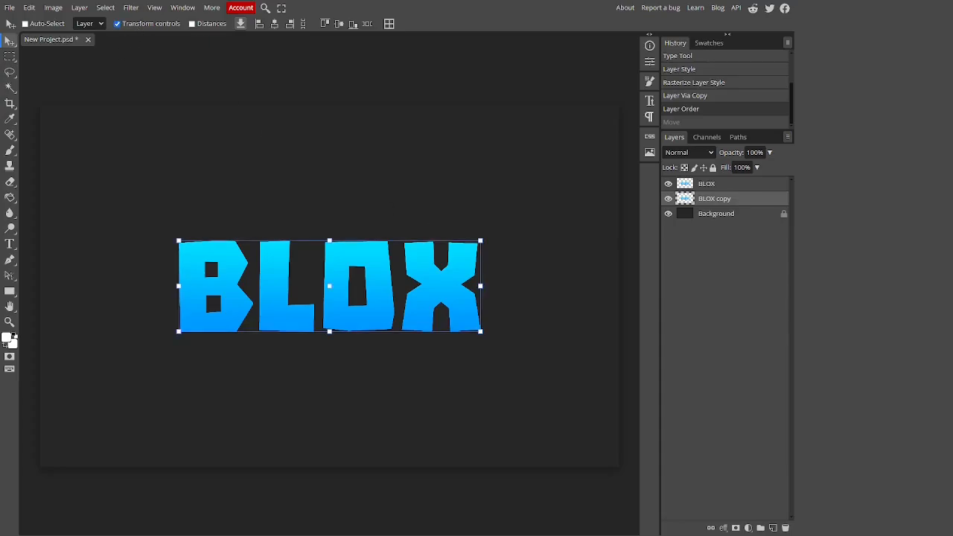
Try pulling the upper corners of the BLOX copy inward to narrow its upper edge, and undo the transform
{"action": "left_click_drag", "start_coordinate": [483, 242], "coordinate": [483, 244]}
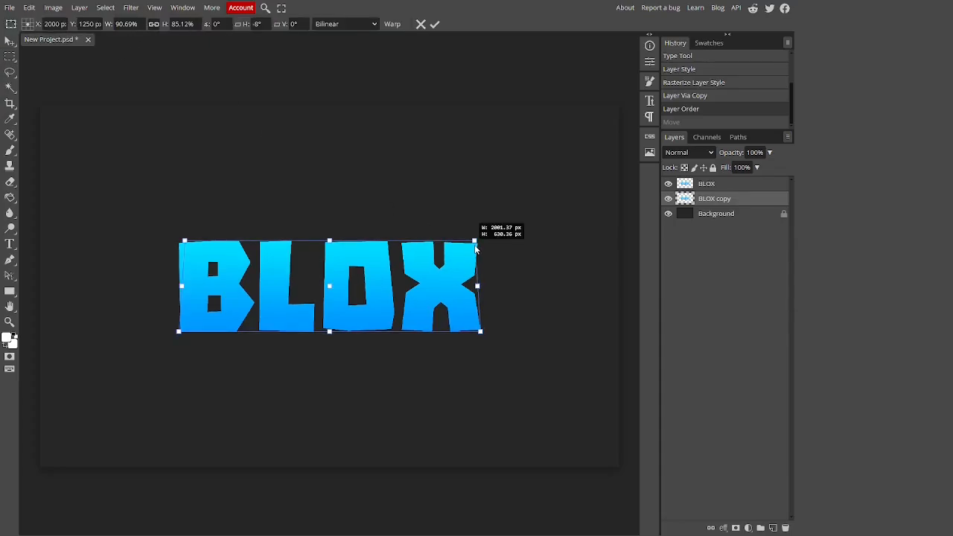
{"action": "key", "text": "Return"}
{"action": "left_click_drag", "start_coordinate": [481, 240], "coordinate": [473, 244]}
{"action": "key", "text": "ctrl+z"}
{"action": "key", "text": "Escape"}
{"action": "key", "text": "Escape"}
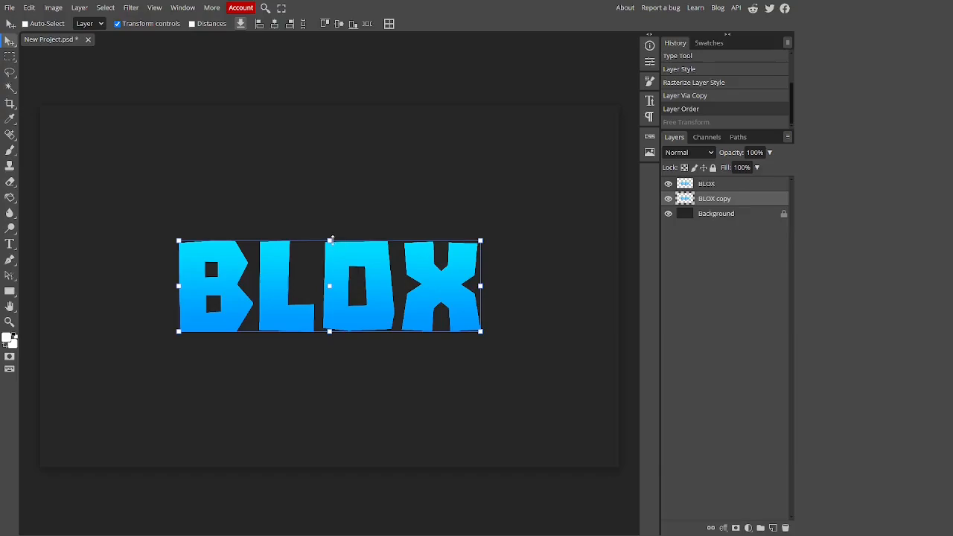
Scale the BLOX copy about its center to about 92% width and 95% height, and nudge it slightly down behind the original
{"action": "left_click_drag", "start_coordinate": [480, 239], "coordinate": [467, 243]}
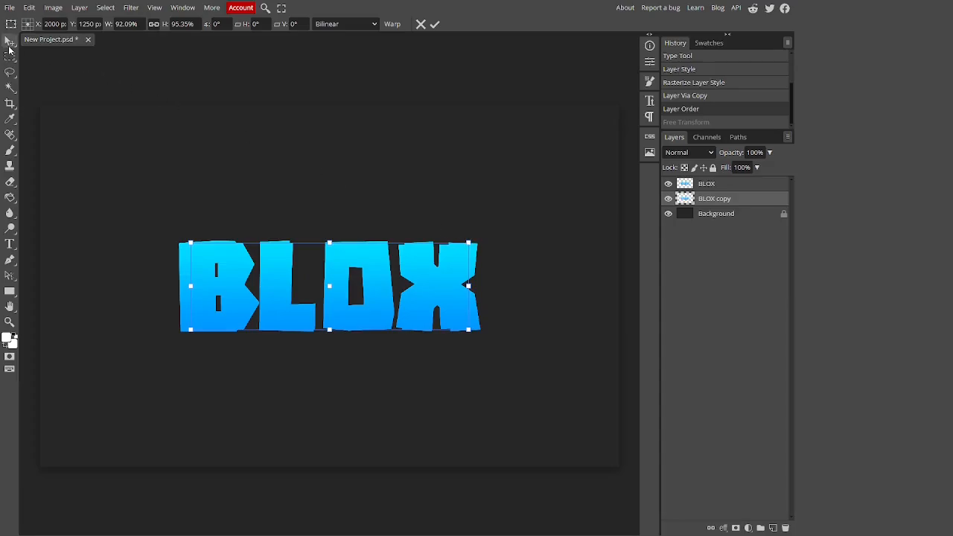
{"action": "left_click", "coordinate": [10, 40]}
{"action": "left_click", "coordinate": [349, 276]}
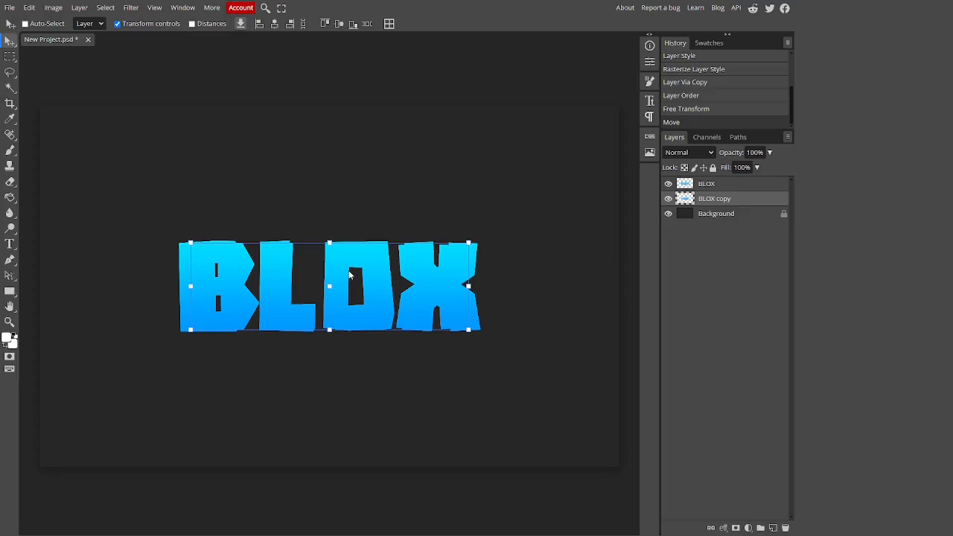
{"action": "key", "text": "Down"}
{"action": "key", "text": "Down"}
{"action": "key", "text": "Down"}
{"action": "key", "text": "Down"}
{"action": "key", "text": "Down"}
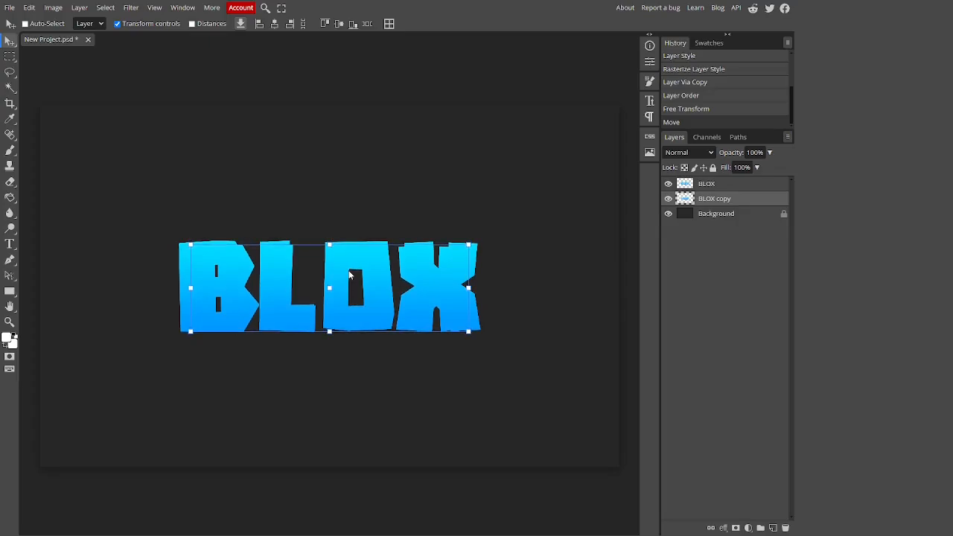
Apply a color overlay in dark blue #00418a to the BLOX copy layer
{"action": "right_click", "coordinate": [708, 199]}
{"action": "left_click", "coordinate": [719, 205]}
{"action": "left_click", "coordinate": [535, 297]}
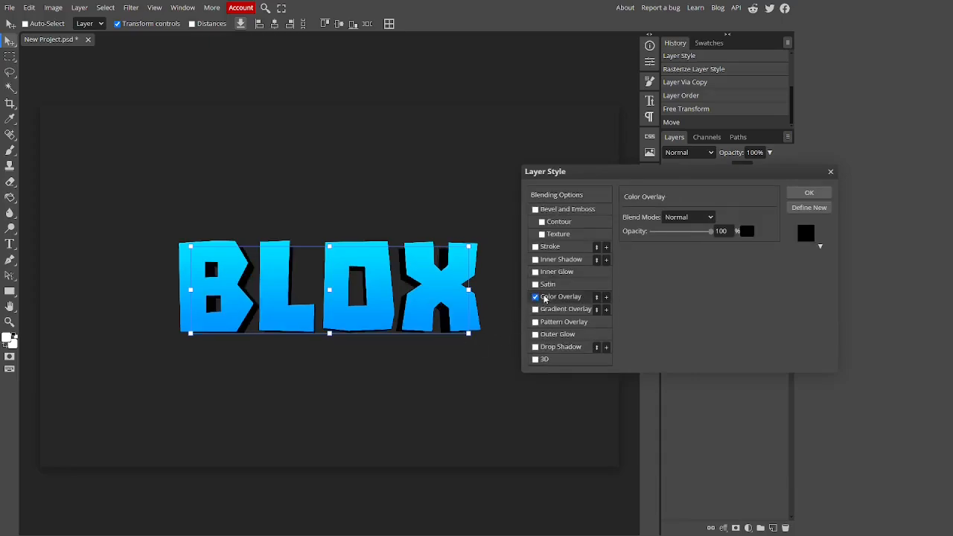
{"action": "left_click", "coordinate": [746, 231]}
{"action": "left_click", "coordinate": [456, 306]}
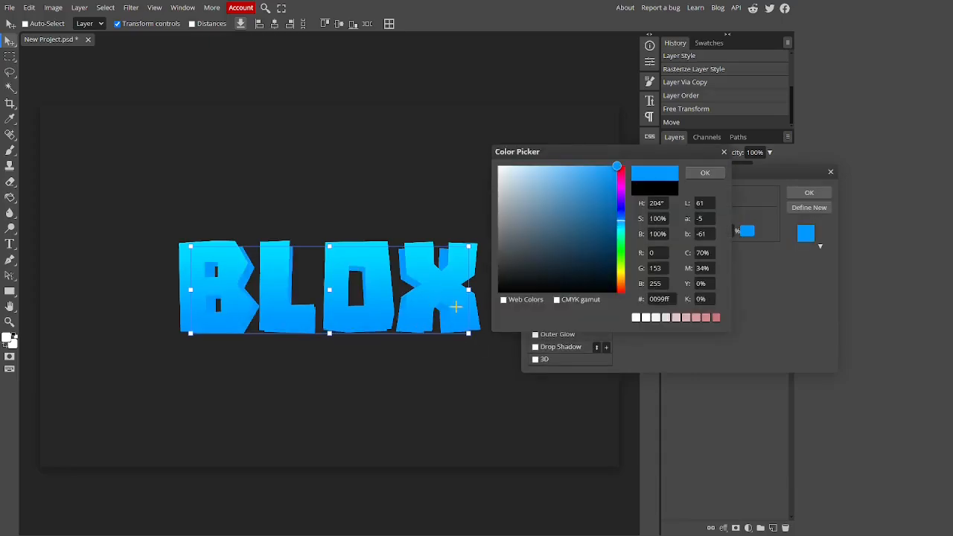
{"action": "left_click_drag", "start_coordinate": [622, 222], "coordinate": [622, 214]}
{"action": "left_click_drag", "start_coordinate": [612, 198], "coordinate": [623, 219]}
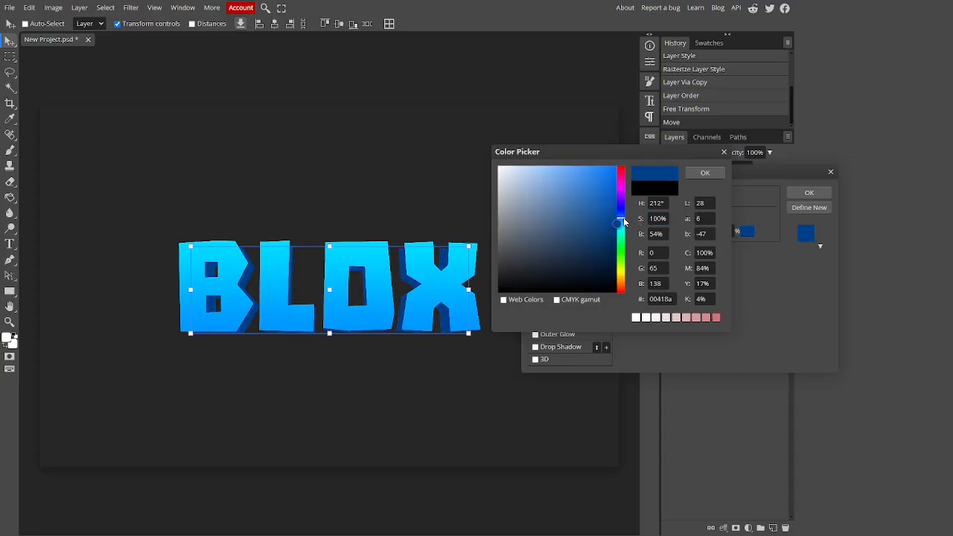
{"action": "left_click", "coordinate": [706, 172]}
{"action": "left_click", "coordinate": [794, 193]}
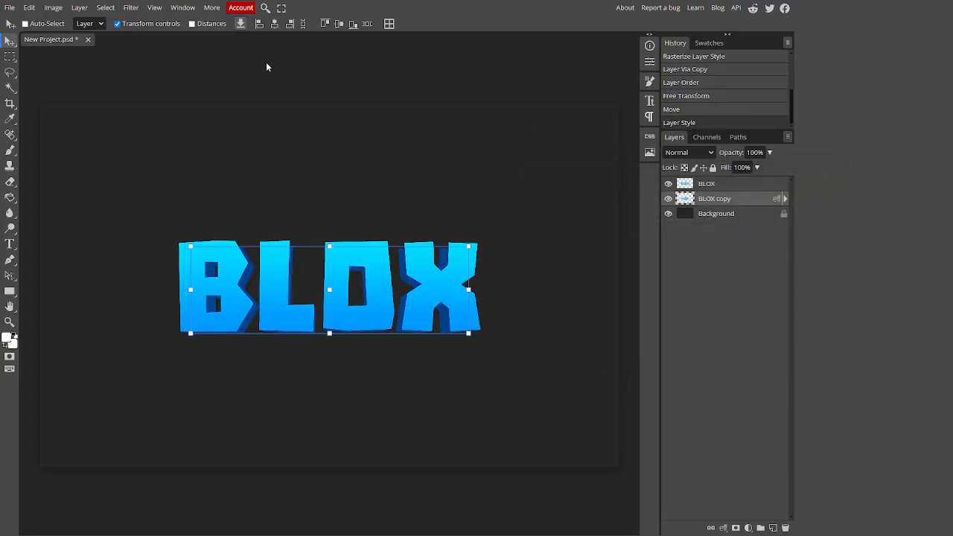
Turn off the transform controls and nudge the BLOX copy a little further down
{"action": "left_click", "coordinate": [168, 26]}
{"action": "scroll", "coordinate": [386, 208], "scroll_direction": "down", "scroll_amount": 2}
{"action": "scroll", "coordinate": [373, 271], "scroll_direction": "up", "scroll_amount": 3}
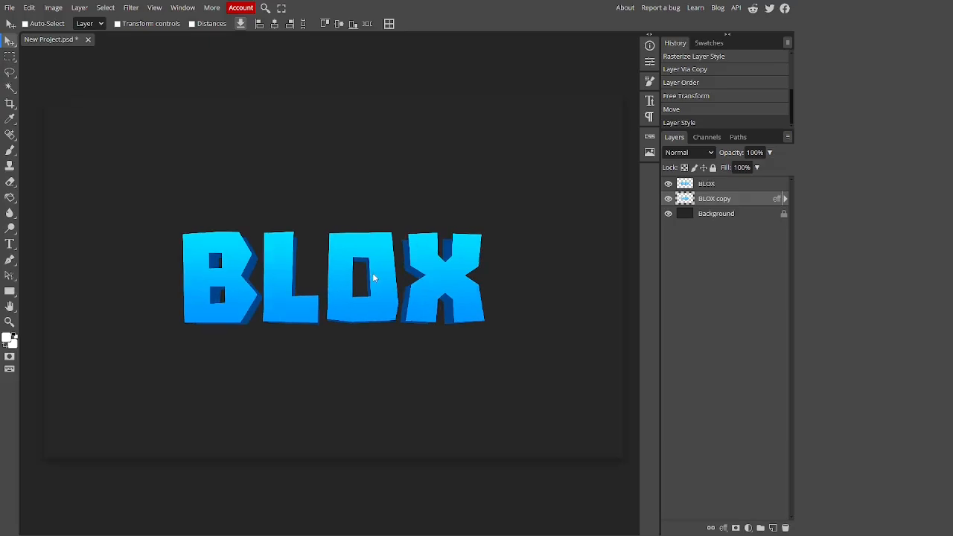
{"action": "key", "text": "Down"}
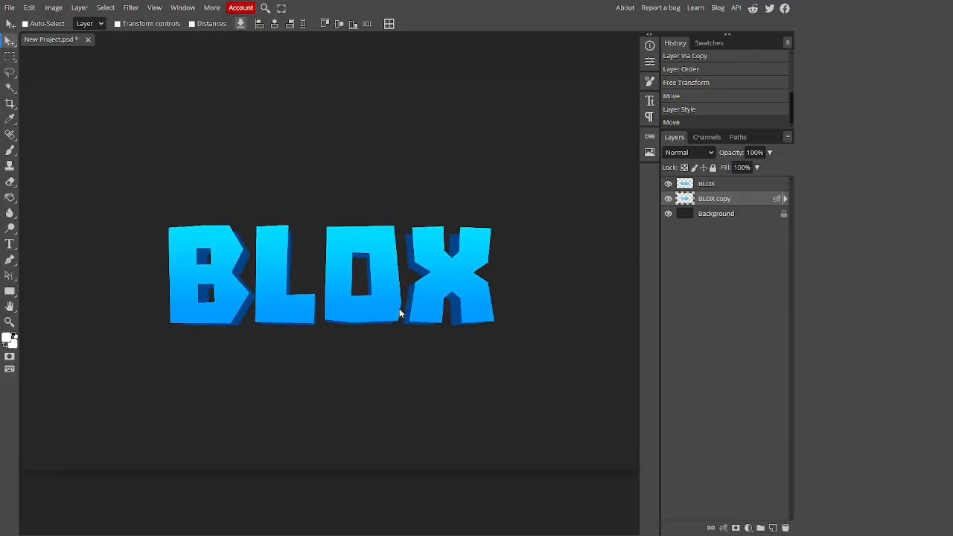
Delete the BLOX copy layer
{"action": "scroll", "coordinate": [399, 308], "scroll_direction": "down", "scroll_amount": 2}
{"action": "scroll", "coordinate": [380, 307], "scroll_direction": "up", "scroll_amount": 1}
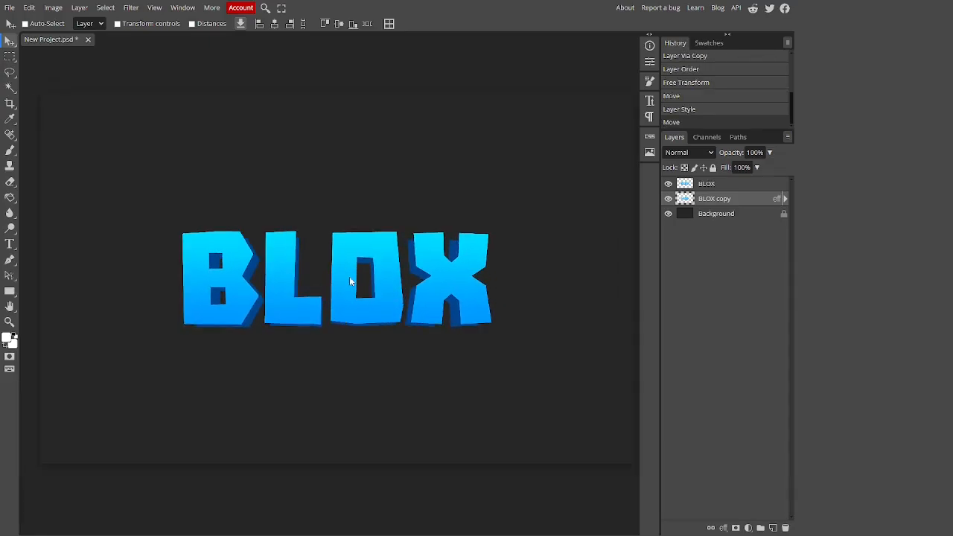
{"action": "scroll", "coordinate": [392, 269], "scroll_direction": "up", "scroll_amount": 1}
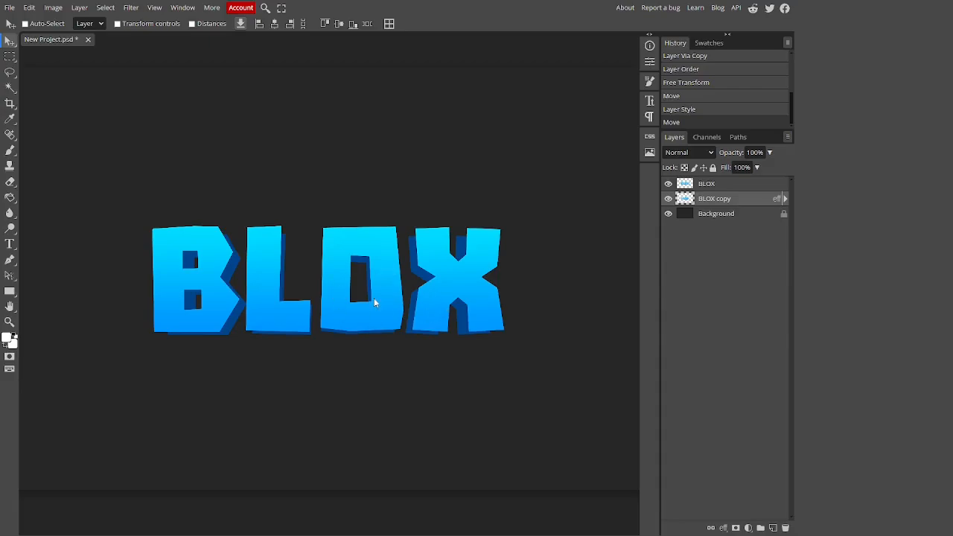
{"action": "scroll", "coordinate": [380, 298], "scroll_direction": "down", "scroll_amount": 1}
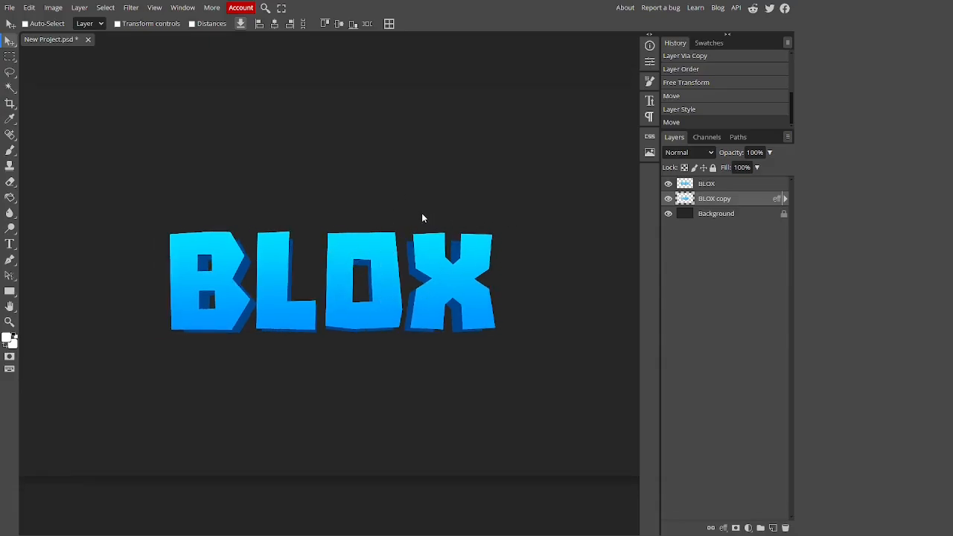
{"action": "key", "text": "Delete"}
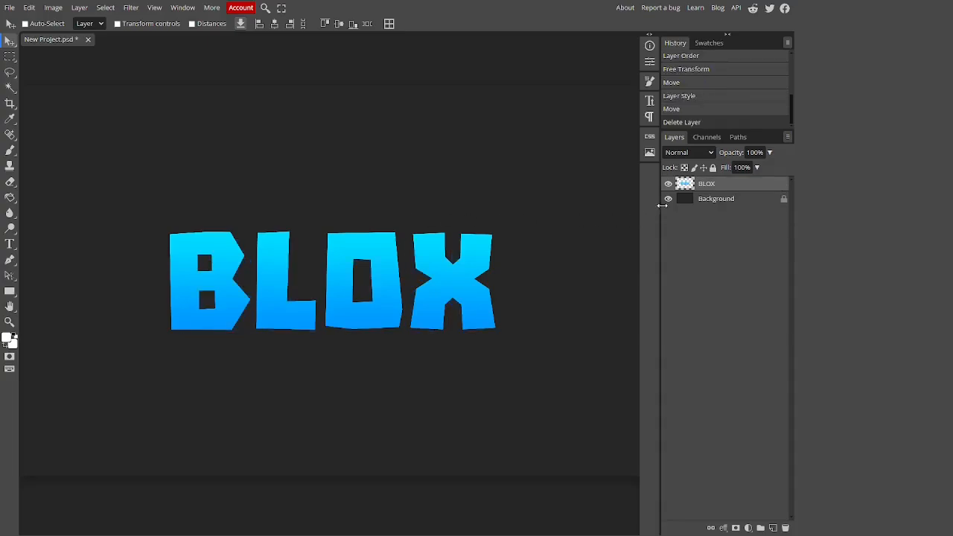
Apply a Perspective transform to the BLOX layer, pulling its upper corners slightly inward to narrow the upper edge
{"action": "left_click", "coordinate": [29, 8]}
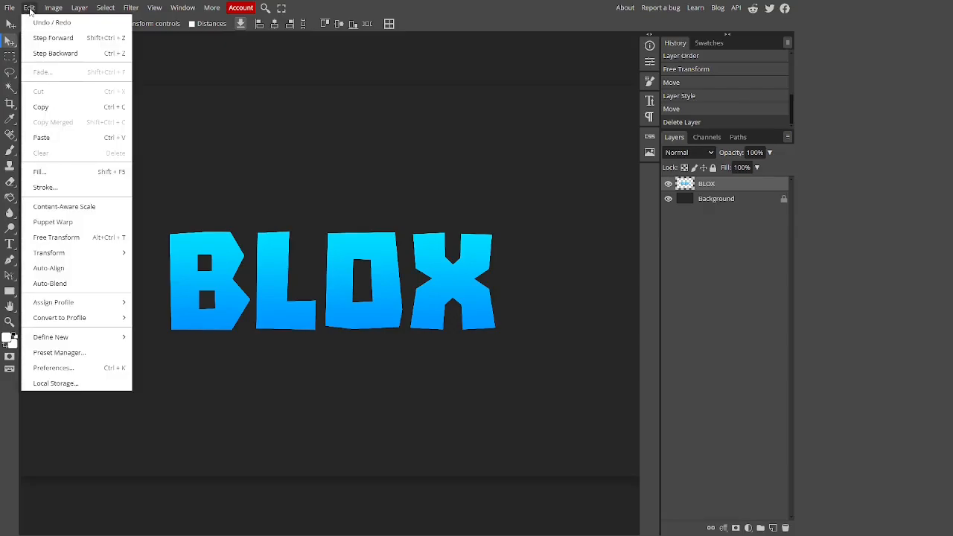
{"action": "left_click", "coordinate": [64, 238]}
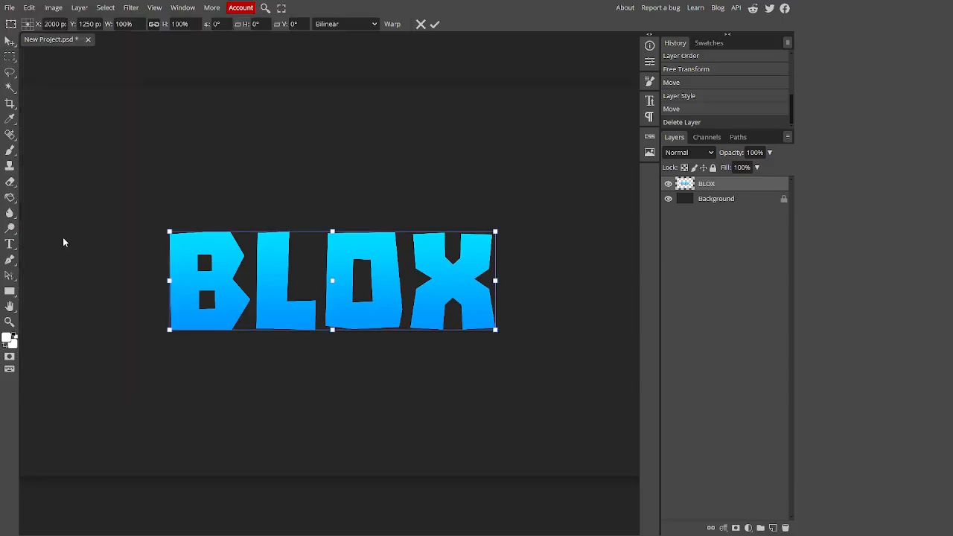
{"action": "right_click", "coordinate": [379, 256]}
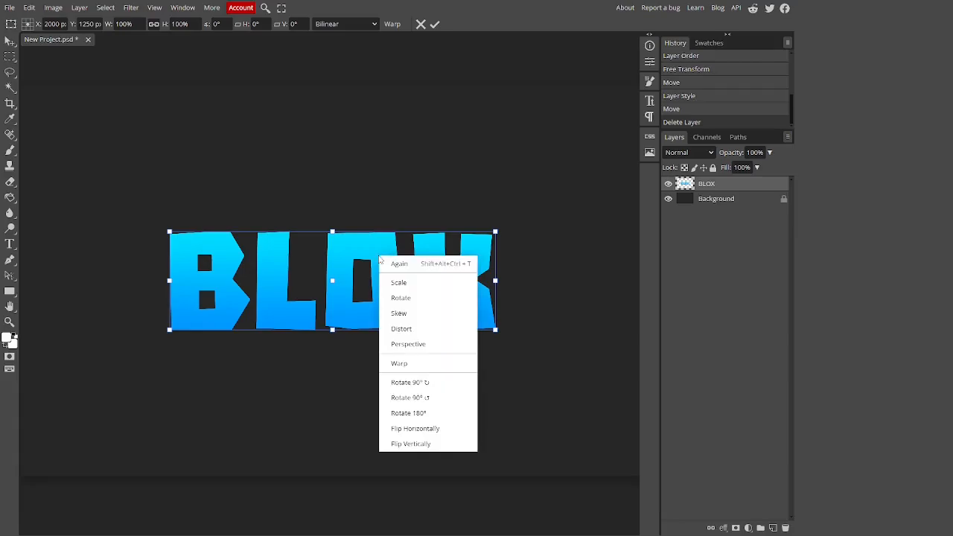
{"action": "left_click", "coordinate": [415, 347]}
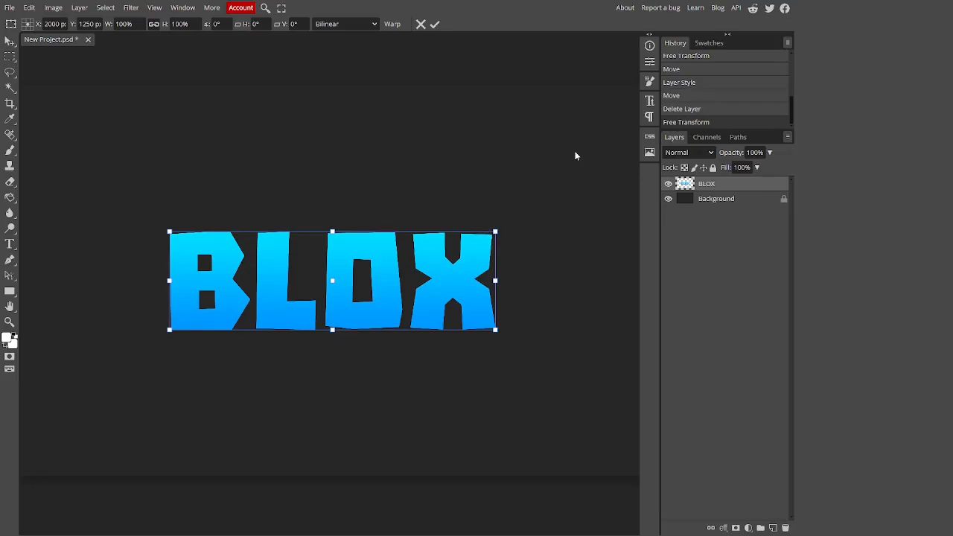
{"action": "mouse_move", "coordinate": [496, 231]}
{"action": "left_mouse_down"}
{"action": "mouse_move", "coordinate": [486, 232]}
{"action": "mouse_move", "coordinate": [520, 233]}
{"action": "mouse_move", "coordinate": [497, 249]}
{"action": "mouse_move", "coordinate": [498, 224]}
{"action": "mouse_move", "coordinate": [486, 233]}
{"action": "left_mouse_up"}
{"action": "left_click", "coordinate": [9, 42]}
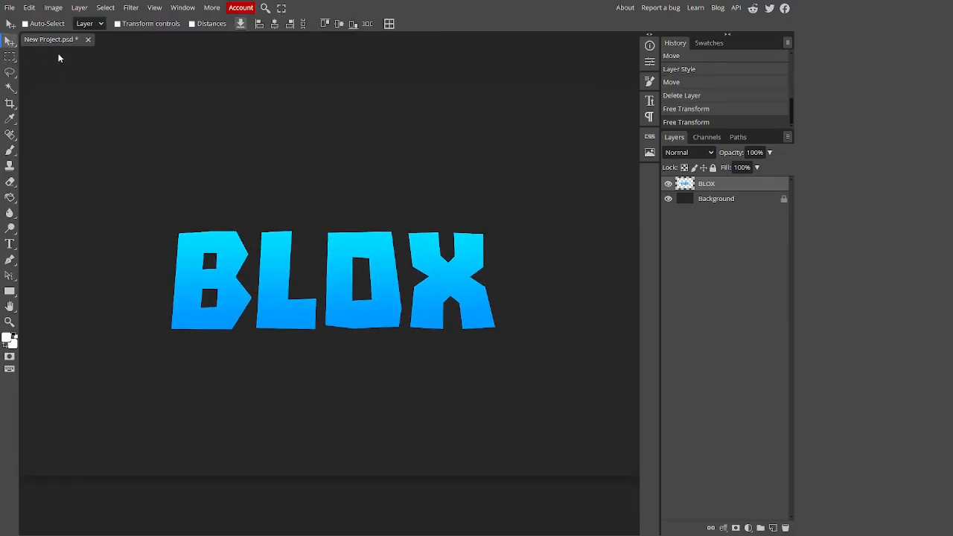
Warp the BLOX layer with the Arc style at a 3% horizontal bend
{"action": "left_click", "coordinate": [33, 11]}
{"action": "left_click", "coordinate": [52, 238]}
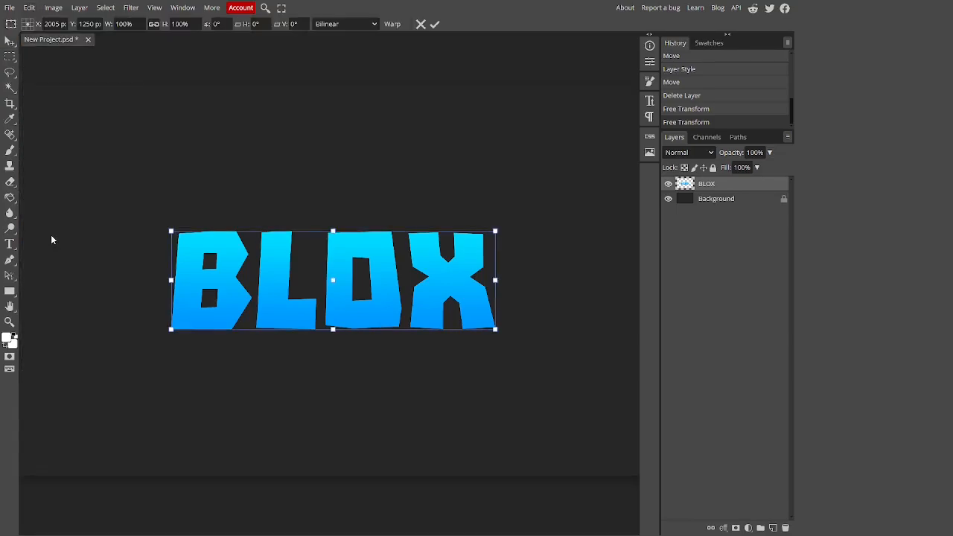
{"action": "right_click", "coordinate": [284, 293]}
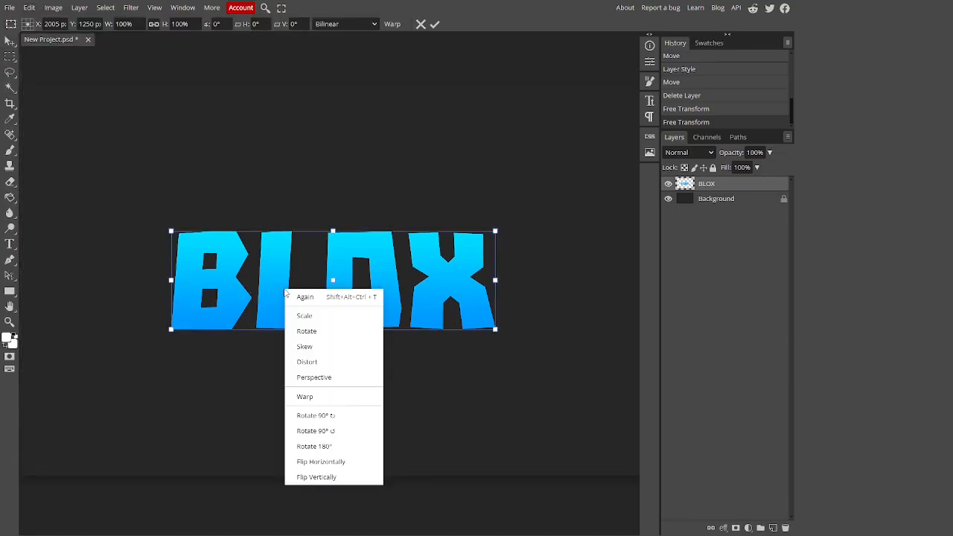
{"action": "left_click", "coordinate": [307, 398]}
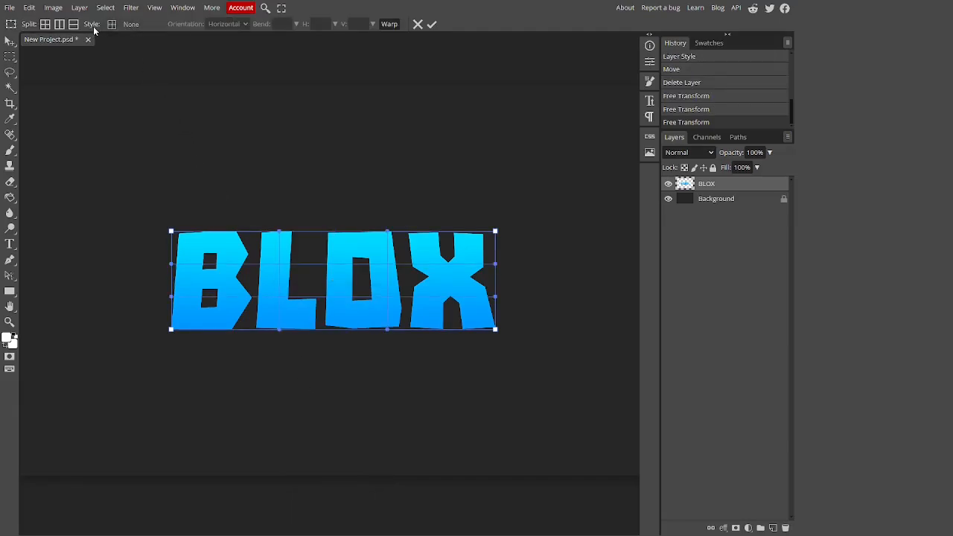
{"action": "left_click", "coordinate": [129, 24]}
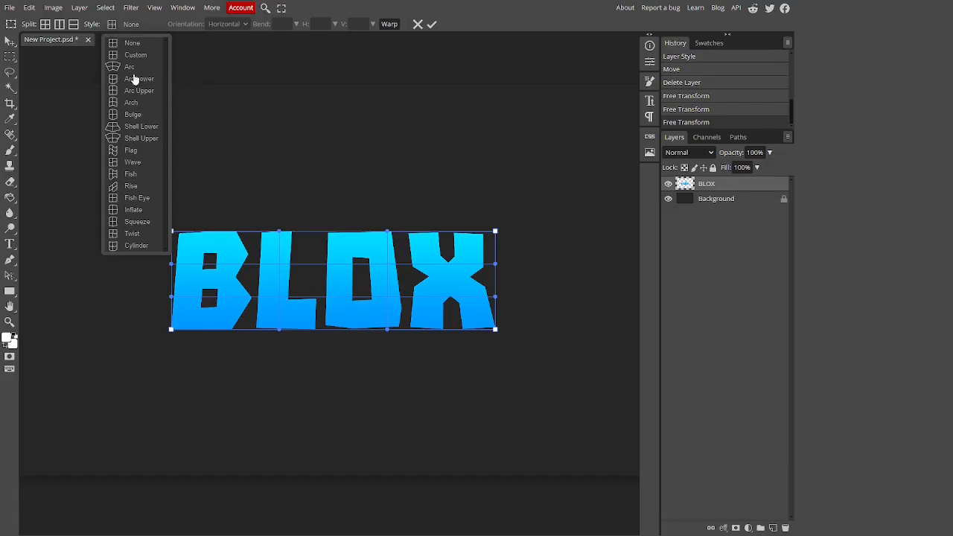
{"action": "left_click", "coordinate": [135, 68]}
{"action": "left_click_drag", "start_coordinate": [332, 166], "coordinate": [355, 85]}
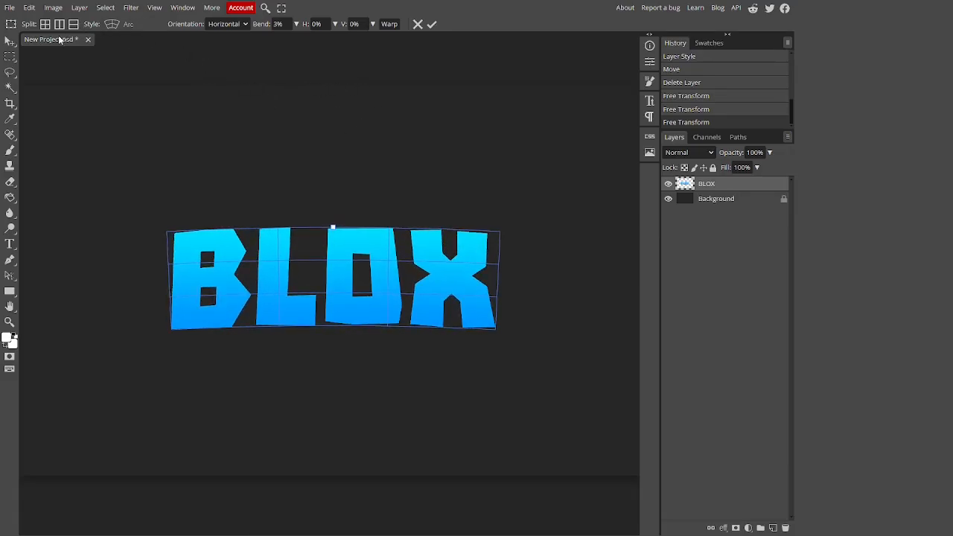
{"action": "left_click", "coordinate": [9, 42]}
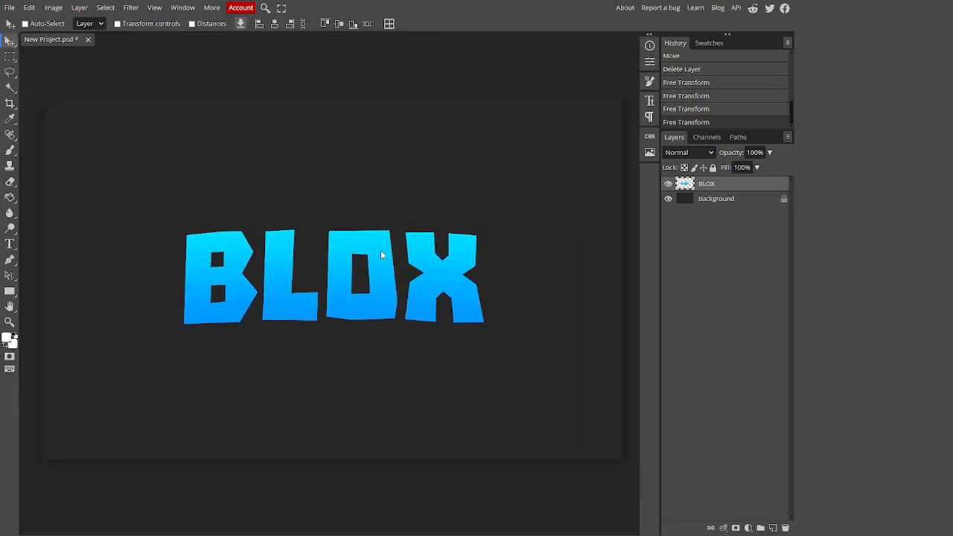
Duplicate the warped BLOX layer, keeping a single copy, and place that copy beneath the original
{"action": "key", "text": "ctrl+j"}
{"action": "key", "text": "ctrl+j"}
{"action": "key", "text": "ctrl+j"}
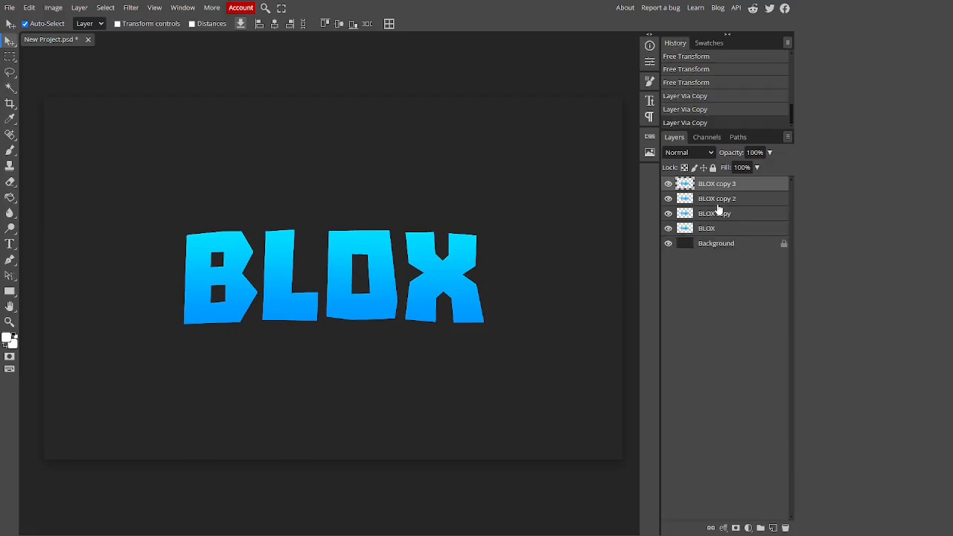
{"action": "key", "text": "ctrl+z"}
{"action": "key", "text": "ctrl+z"}
{"action": "left_click_drag", "start_coordinate": [735, 192], "coordinate": [723, 202]}
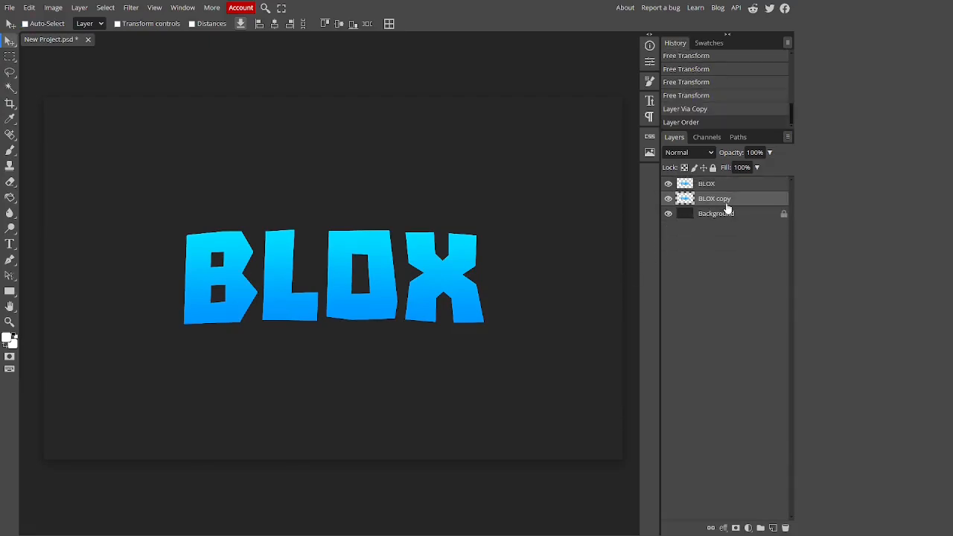
Apply the dark blue color overlay to the BLOX copy and rasterize its layer style
{"action": "double_click", "coordinate": [720, 202]}
{"action": "left_click", "coordinate": [560, 296]}
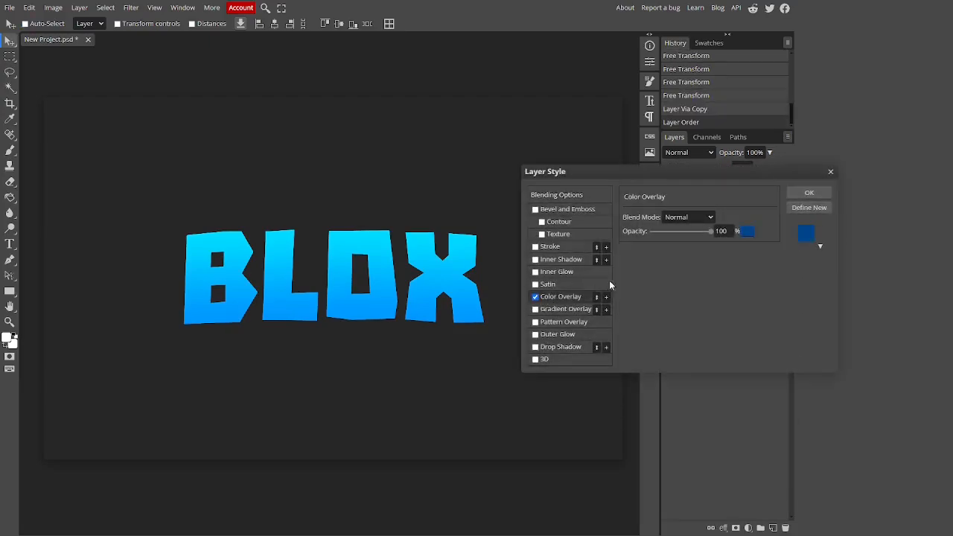
{"action": "left_click", "coordinate": [809, 207]}
{"action": "left_click", "coordinate": [809, 195]}
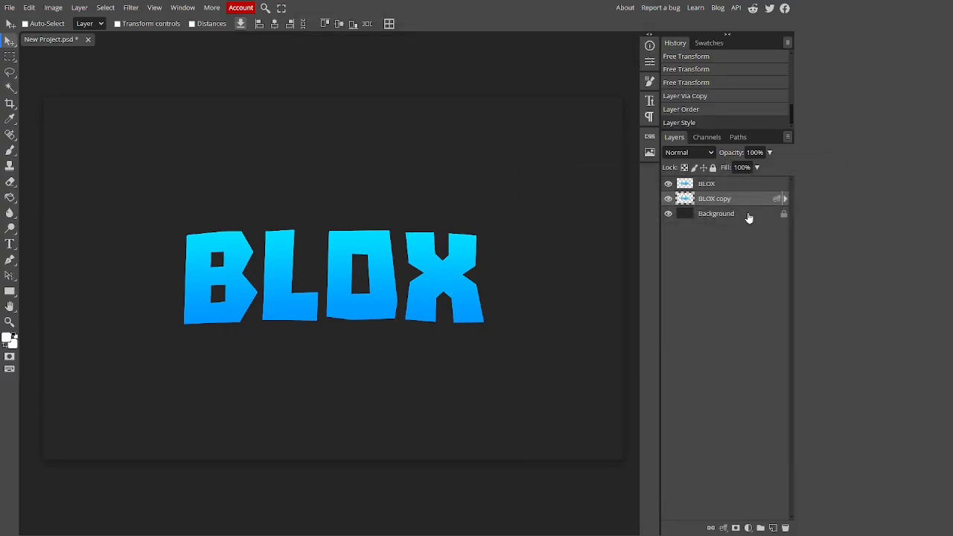
{"action": "right_click", "coordinate": [752, 201]}
{"action": "left_click", "coordinate": [745, 342]}
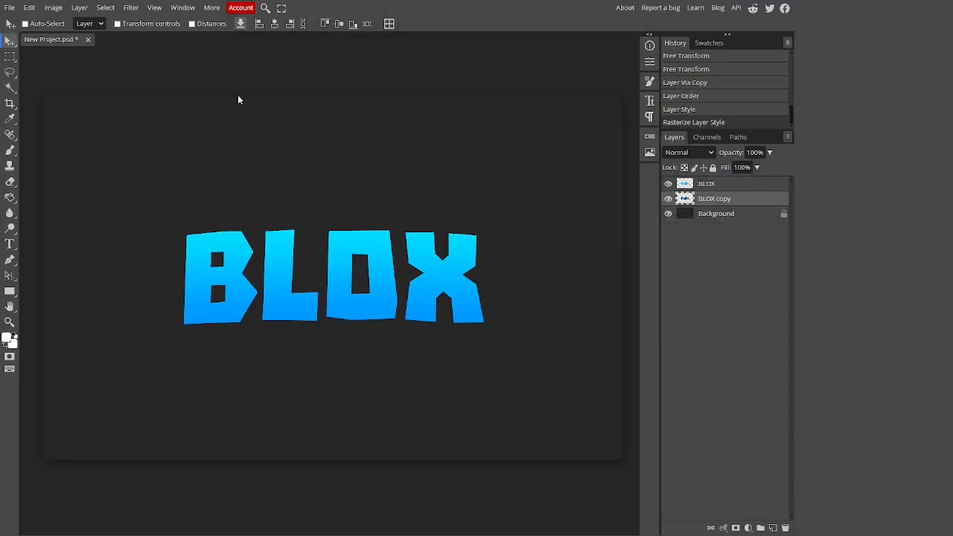
Scale the BLOX copy about its center to about 92% width and 89% height, and turn the transform controls back off
{"action": "left_click", "coordinate": [137, 24]}
{"action": "left_click", "coordinate": [484, 230]}
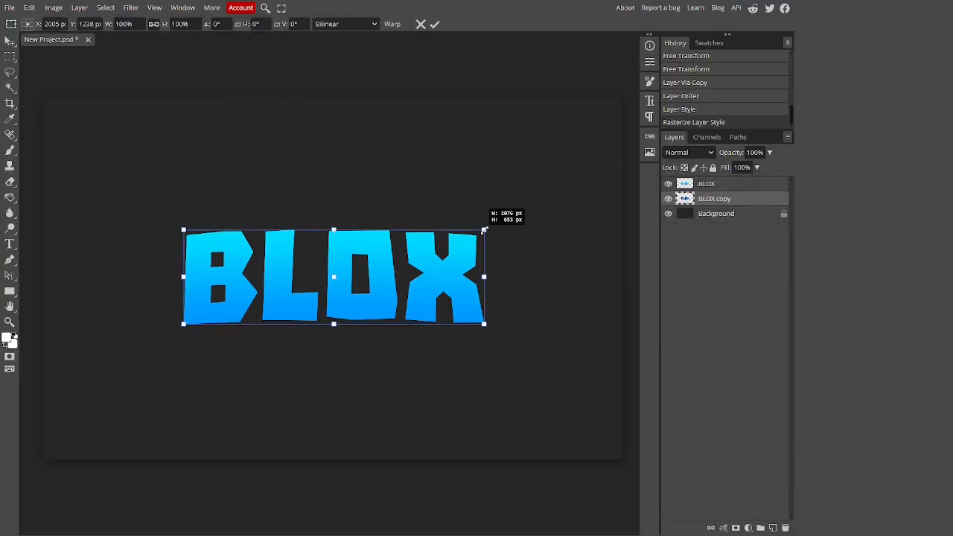
{"action": "left_click_drag", "start_coordinate": [484, 230], "coordinate": [473, 235]}
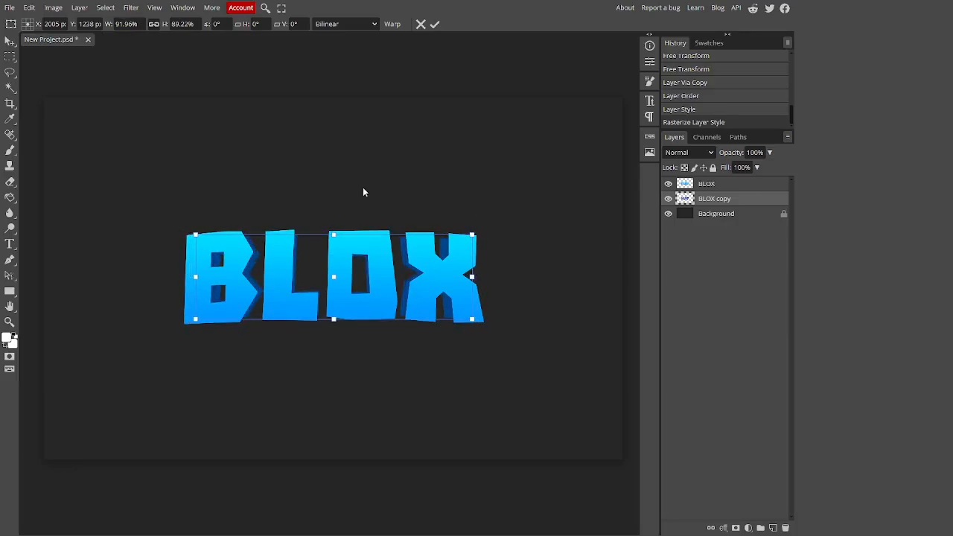
{"action": "left_click", "coordinate": [13, 44]}
{"action": "left_click", "coordinate": [116, 25]}
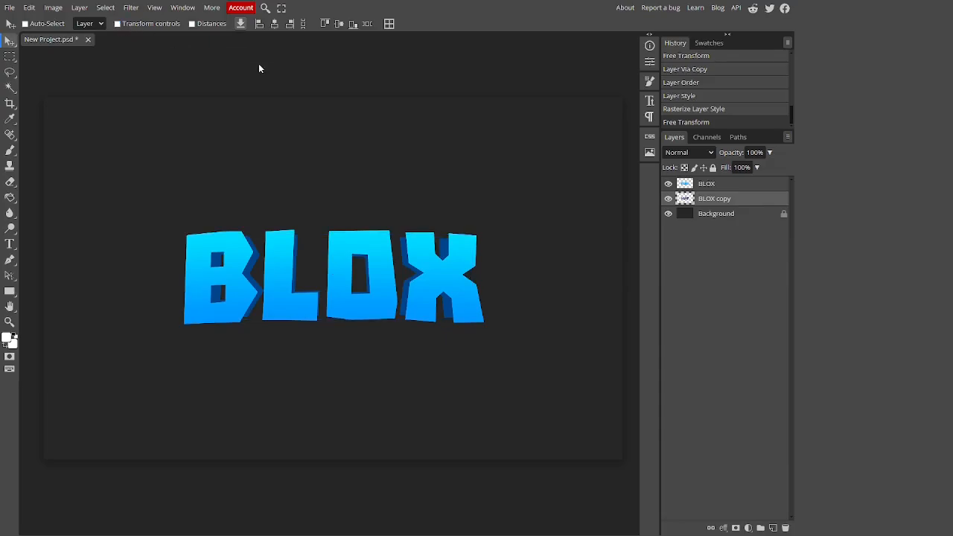
Nudge the dark blue BLOX copy down so its lower edge shows just beneath the original letters
{"action": "scroll", "coordinate": [349, 271], "scroll_direction": "up", "scroll_amount": 1}
{"action": "scroll", "coordinate": [349, 271], "scroll_direction": "down", "scroll_amount": 1}
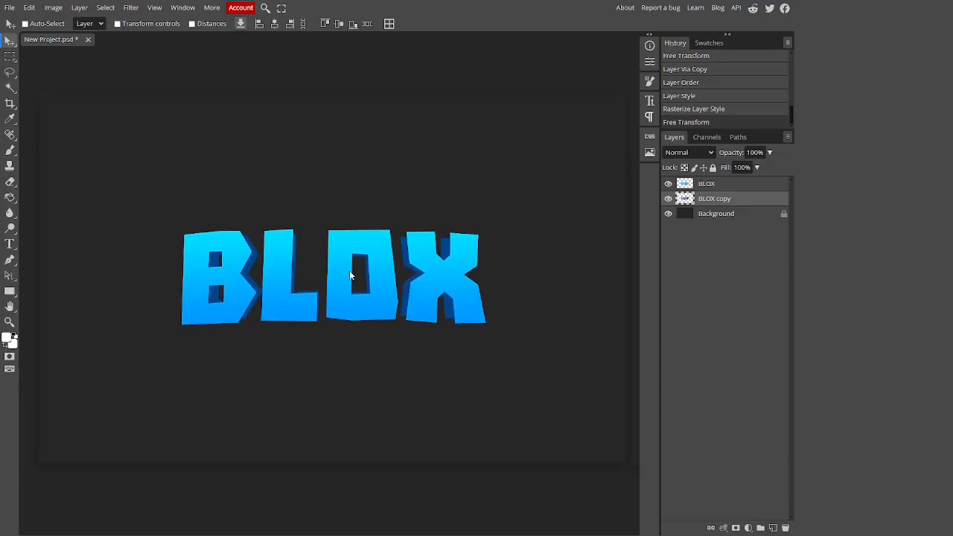
{"action": "key", "text": "Up"}
{"action": "key", "text": "Up"}
{"action": "key", "text": "Up"}
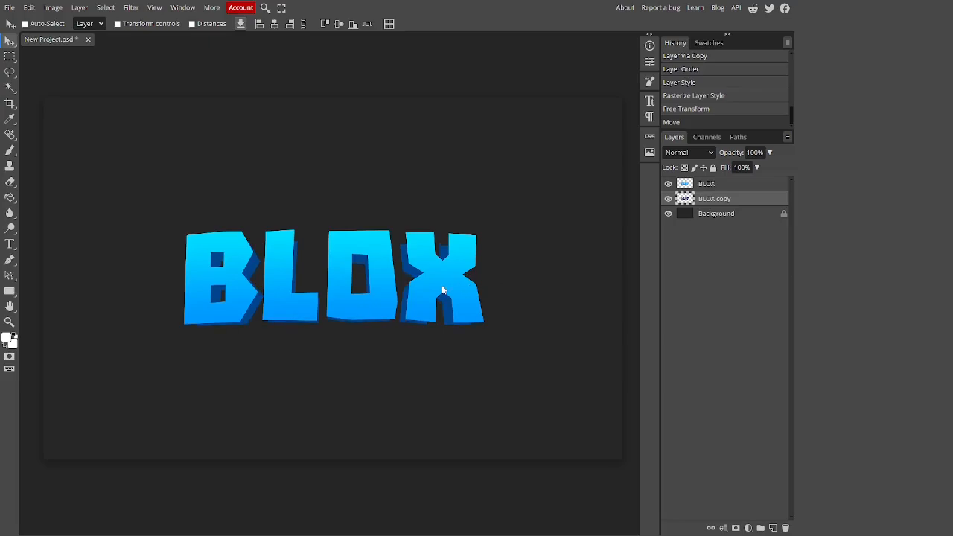
{"action": "scroll", "coordinate": [432, 286], "scroll_direction": "down", "scroll_amount": 1}
{"action": "scroll", "coordinate": [375, 290], "scroll_direction": "up", "scroll_amount": 3}
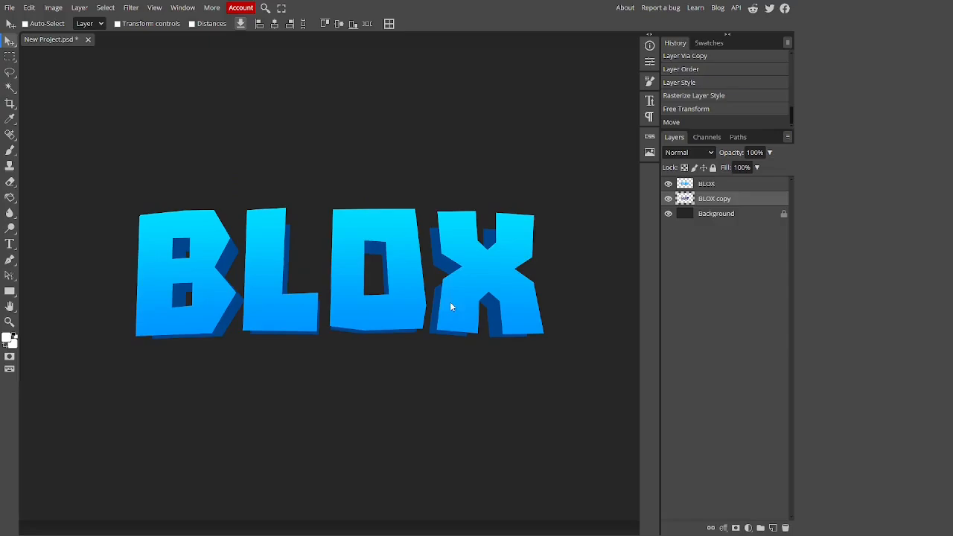
{"action": "scroll", "coordinate": [100, 341], "scroll_direction": "up", "scroll_amount": 2}
{"action": "scroll", "coordinate": [206, 305], "scroll_direction": "down", "scroll_amount": 3}
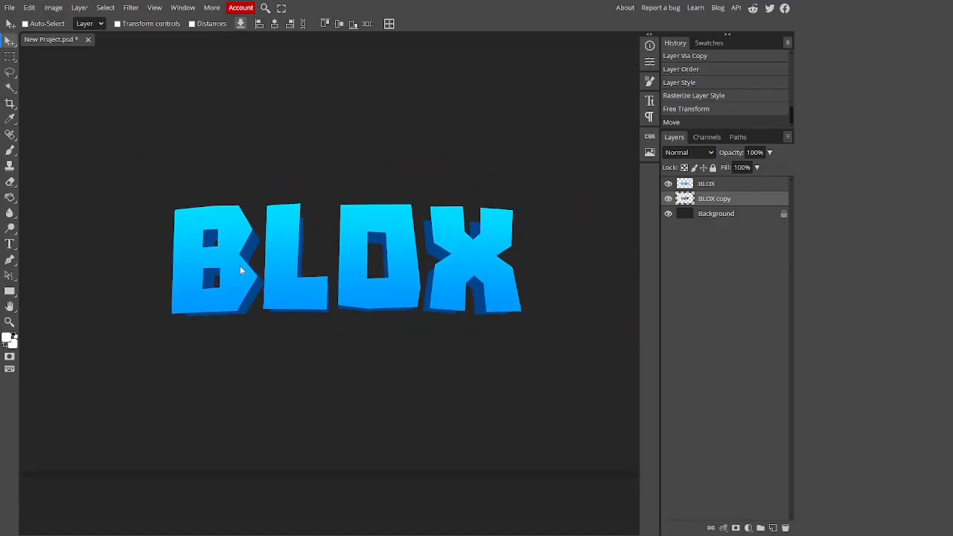
{"action": "scroll", "coordinate": [449, 247], "scroll_direction": "down", "scroll_amount": 1}
{"action": "scroll", "coordinate": [427, 245], "scroll_direction": "up", "scroll_amount": 3}
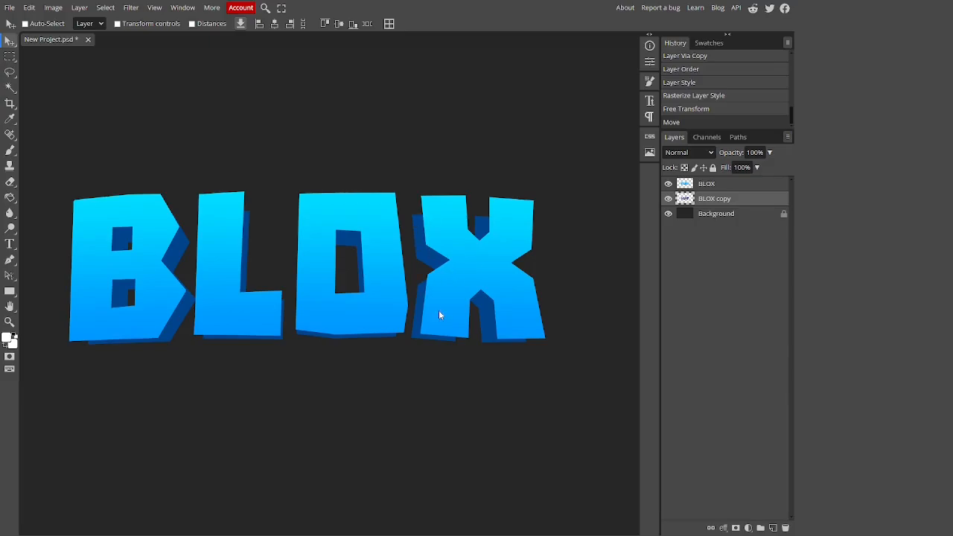
{"action": "scroll", "coordinate": [551, 327], "scroll_direction": "down", "scroll_amount": 3}
{"action": "scroll", "coordinate": [342, 302], "scroll_direction": "up", "scroll_amount": 1}
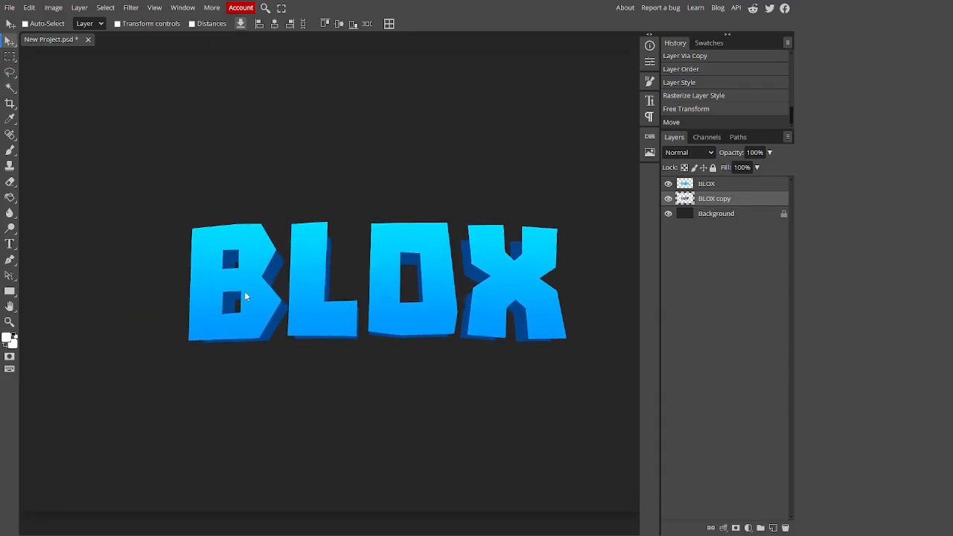
{"action": "scroll", "coordinate": [246, 296], "scroll_direction": "up", "scroll_amount": 1}
Sample the dark blue of the BLOX copy with the Eyedropper as the foreground color
{"action": "key", "text": "i"}
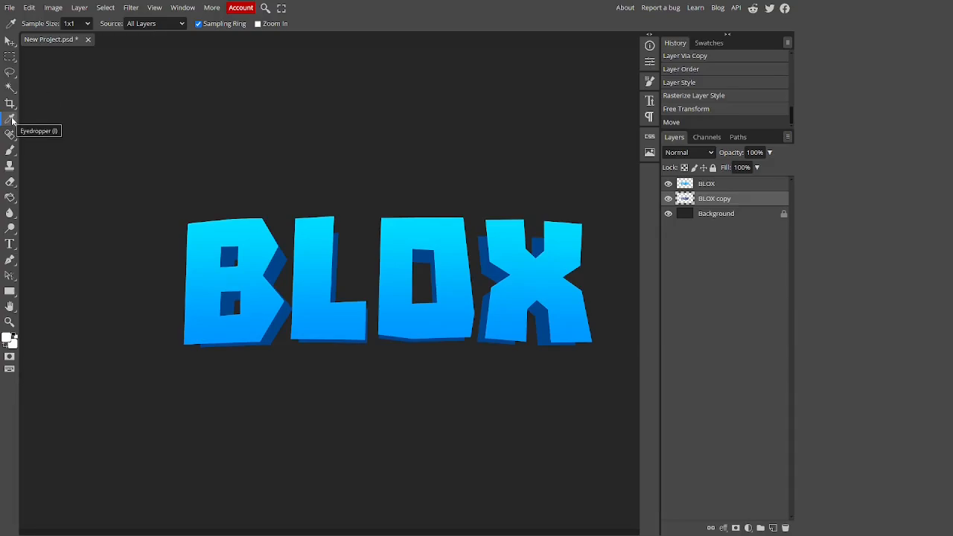
{"action": "scroll", "coordinate": [154, 313], "scroll_direction": "up", "scroll_amount": 3}
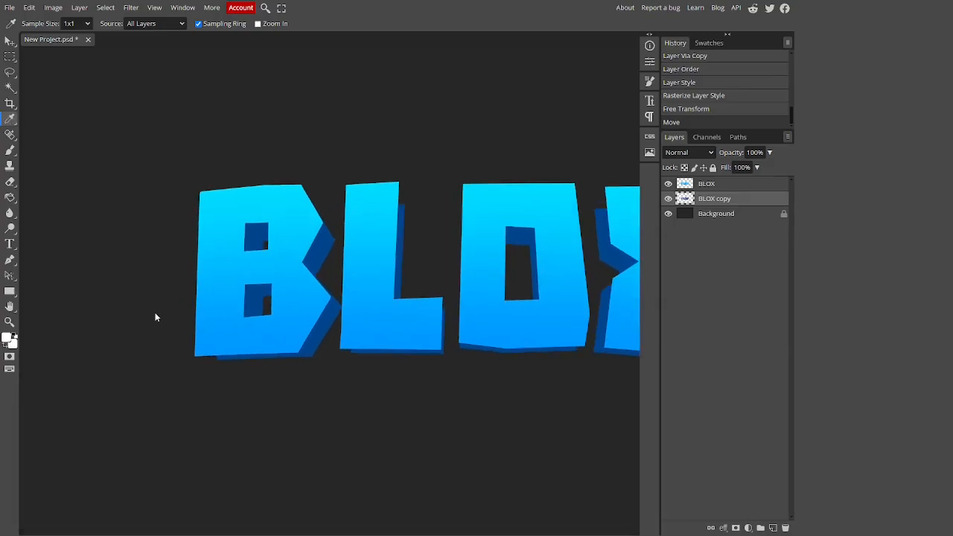
{"action": "mouse_move", "coordinate": [351, 328]}
{"action": "left_mouse_down"}
{"action": "mouse_move", "coordinate": [336, 316]}
{"action": "mouse_move", "coordinate": [351, 350]}
{"action": "mouse_move", "coordinate": [351, 333]}
{"action": "left_mouse_up"}
{"action": "scroll", "coordinate": [200, 363], "scroll_direction": "up", "scroll_amount": 5}
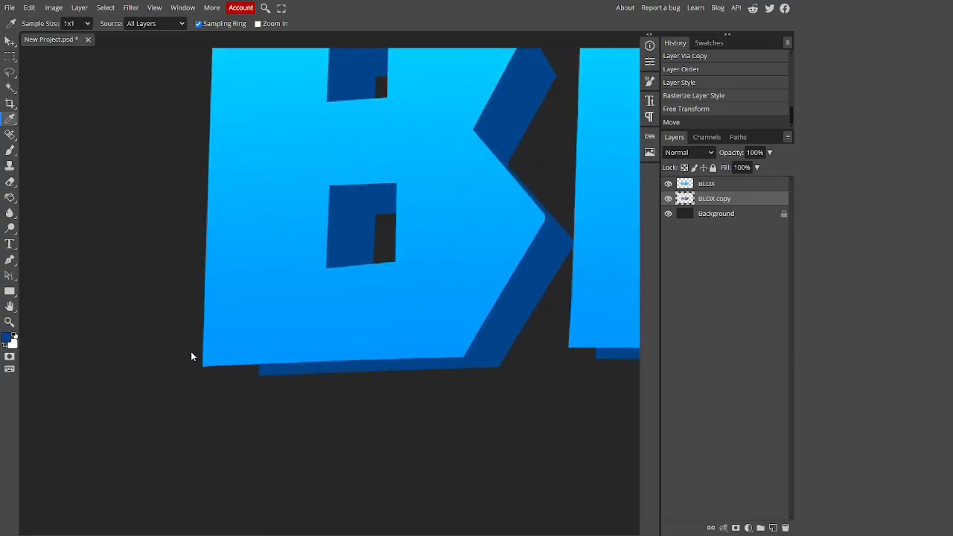
Set the Pen tool to Shape mode with the sampled dark blue as its fill
{"action": "scroll", "coordinate": [205, 356], "scroll_direction": "down", "scroll_amount": 4}
{"action": "scroll", "coordinate": [263, 342], "scroll_direction": "up", "scroll_amount": 1}
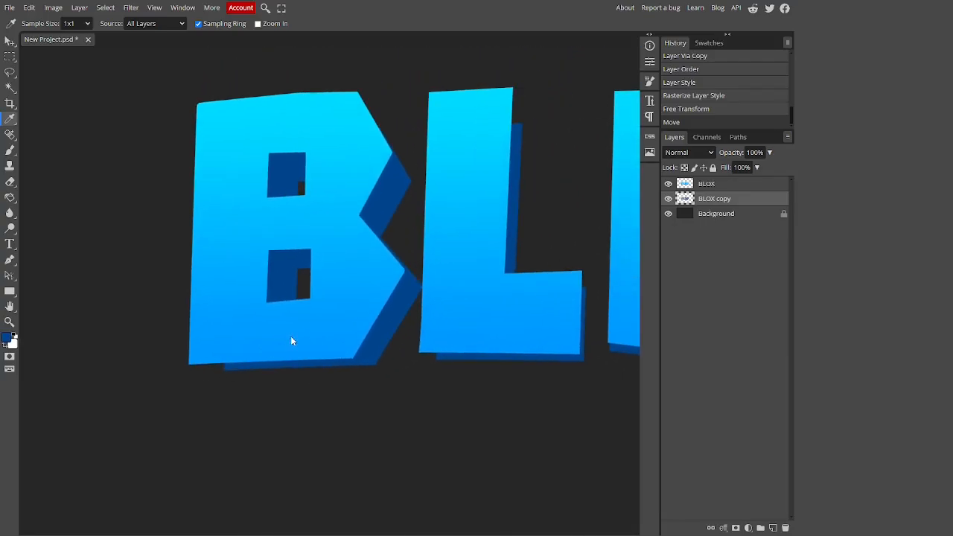
{"action": "left_click", "coordinate": [9, 260]}
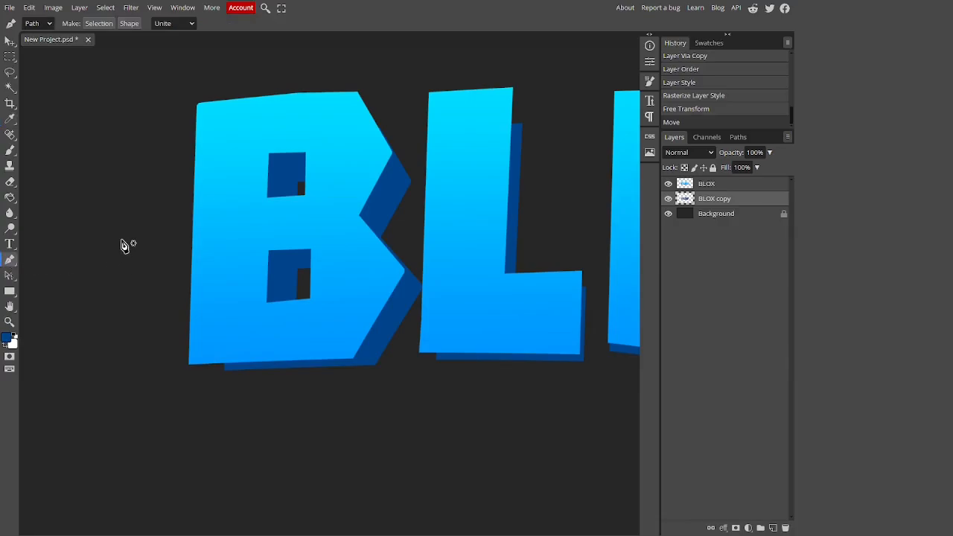
{"action": "left_click", "coordinate": [49, 25]}
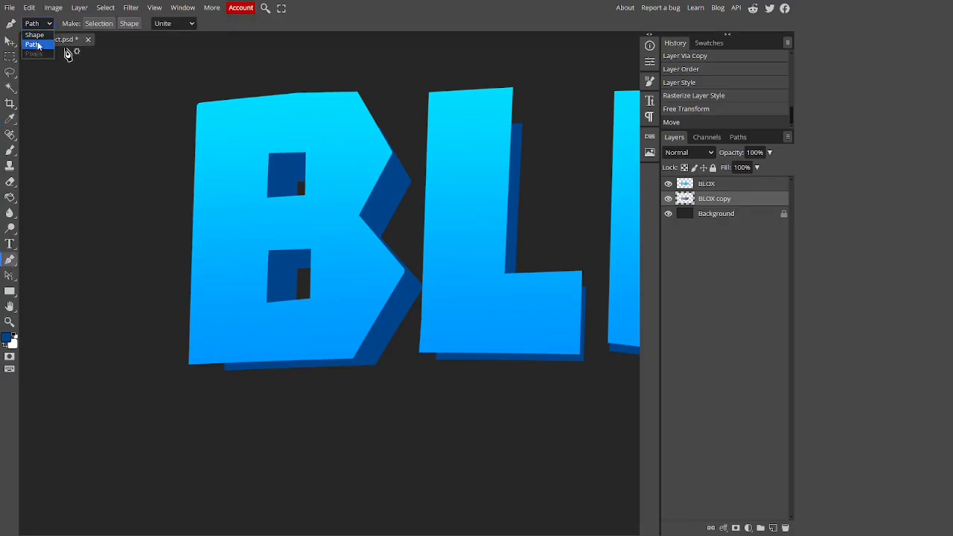
{"action": "left_click", "coordinate": [35, 35]}
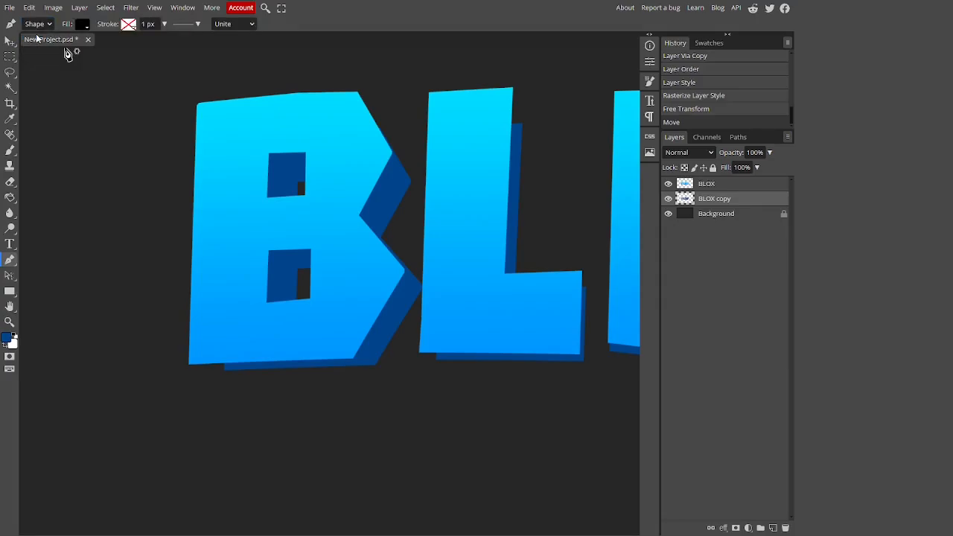
{"action": "left_click", "coordinate": [84, 24]}
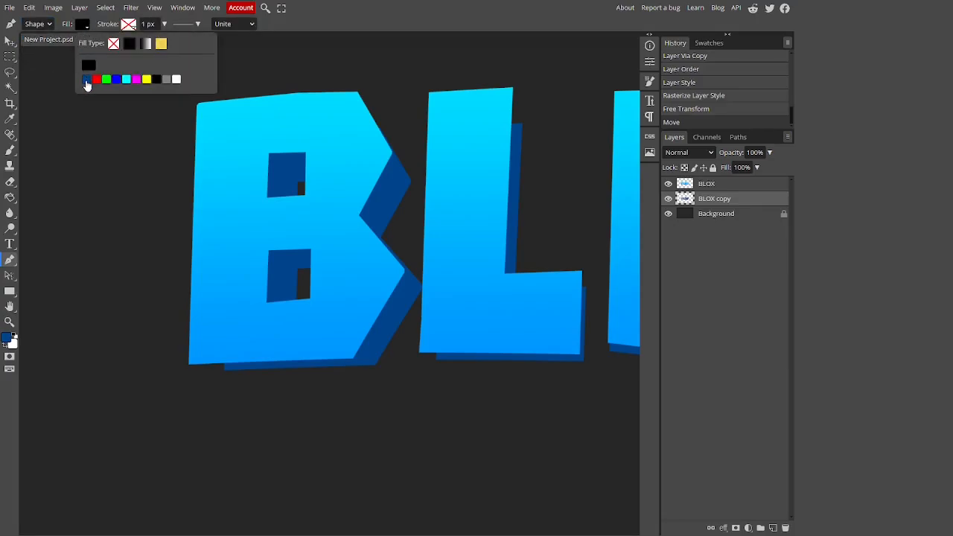
{"action": "left_click", "coordinate": [87, 79]}
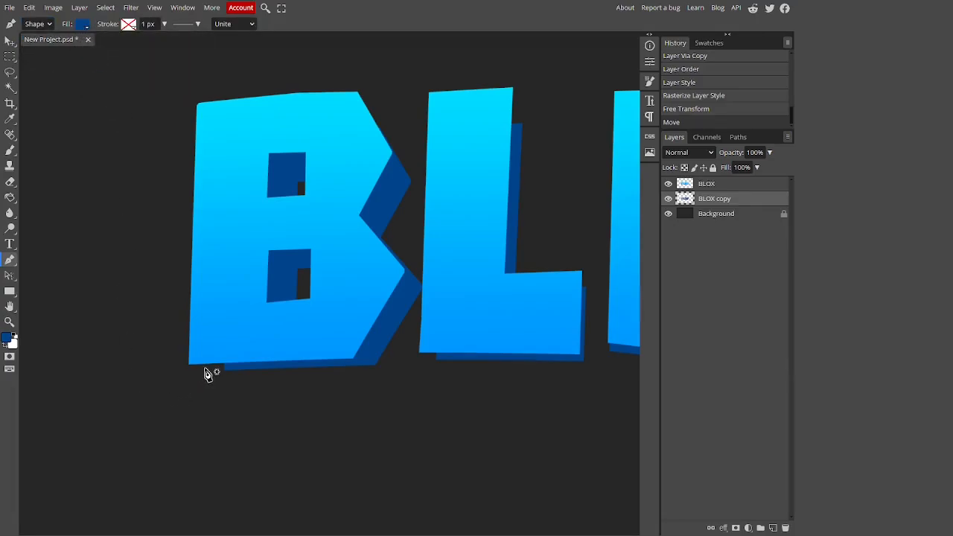
Draw a closed dark blue shape joining the B's lower-left corner to the matching corner of the copy behind it
{"action": "scroll", "coordinate": [198, 370], "scroll_direction": "up", "scroll_amount": 5}
{"action": "scroll", "coordinate": [176, 371], "scroll_direction": "up", "scroll_amount": 6}
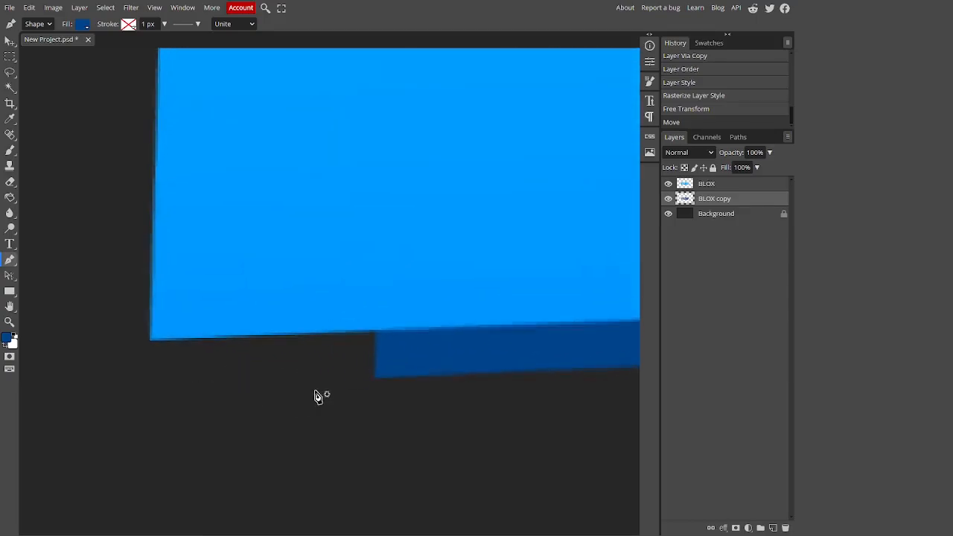
{"action": "left_click", "coordinate": [409, 372]}
{"action": "scroll", "coordinate": [496, 393], "scroll_direction": "down", "scroll_amount": 4}
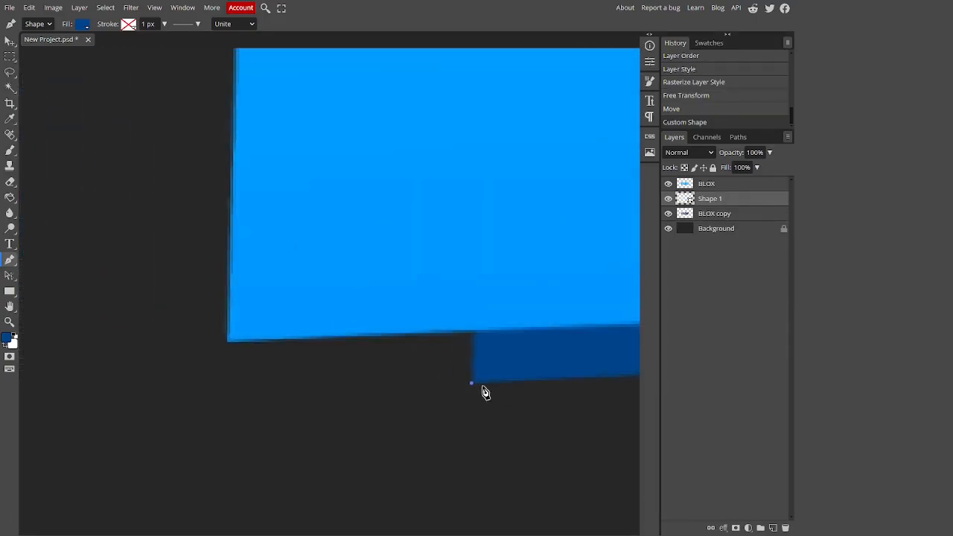
{"action": "scroll", "coordinate": [228, 343], "scroll_direction": "up", "scroll_amount": 3}
{"action": "left_click", "coordinate": [238, 335]}
{"action": "left_click", "coordinate": [277, 248]}
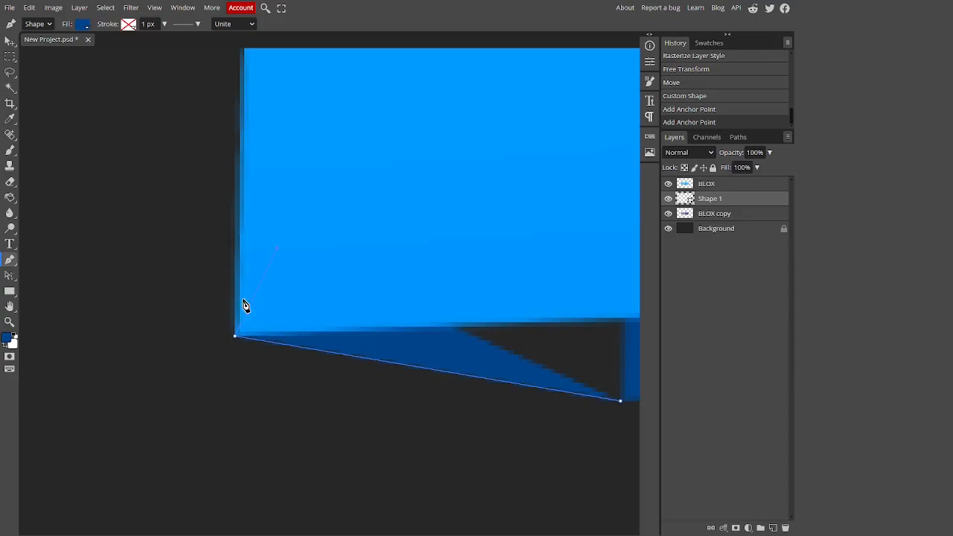
{"action": "scroll", "coordinate": [244, 304], "scroll_direction": "down", "scroll_amount": 3}
{"action": "left_click", "coordinate": [589, 273]}
{"action": "left_click", "coordinate": [566, 327]}
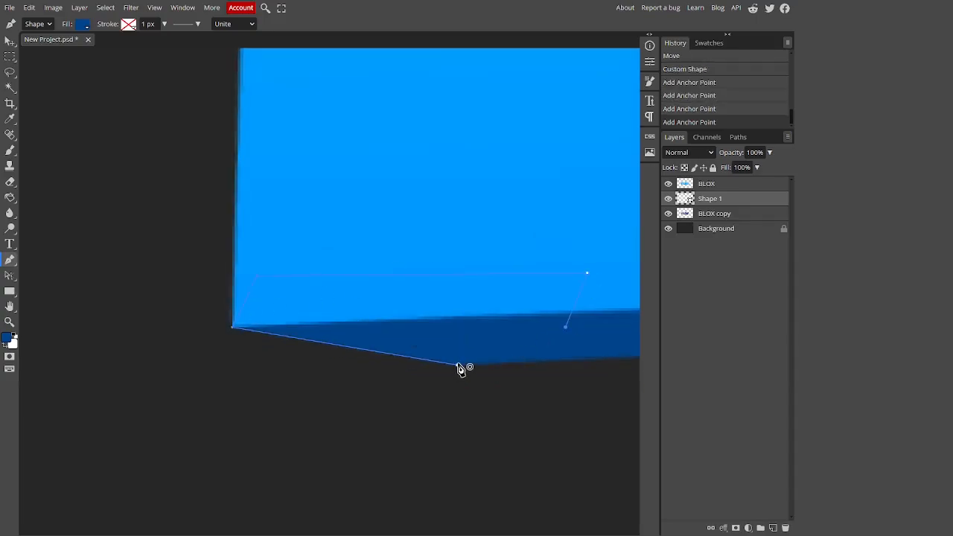
{"action": "left_click", "coordinate": [460, 368]}
Draw a closed dark blue shape bridging the B's upper-right corner to the copy's slanted edge
{"action": "scroll", "coordinate": [228, 375], "scroll_direction": "down", "scroll_amount": 3}
{"action": "scroll", "coordinate": [96, 382], "scroll_direction": "down", "scroll_amount": 3}
{"action": "scroll", "coordinate": [522, 196], "scroll_direction": "up", "scroll_amount": 2}
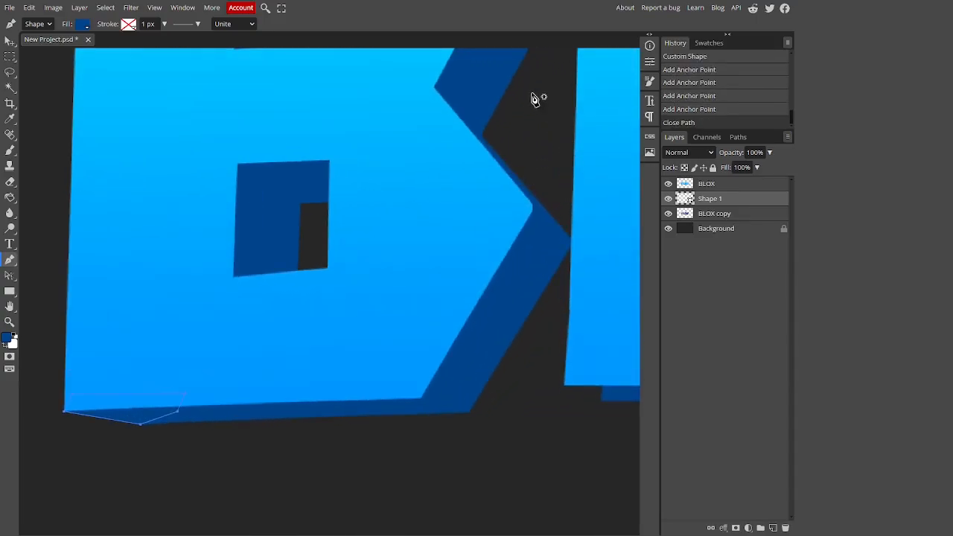
{"action": "scroll", "coordinate": [506, 247], "scroll_direction": "up", "scroll_amount": 2}
{"action": "scroll", "coordinate": [484, 343], "scroll_direction": "up", "scroll_amount": 3}
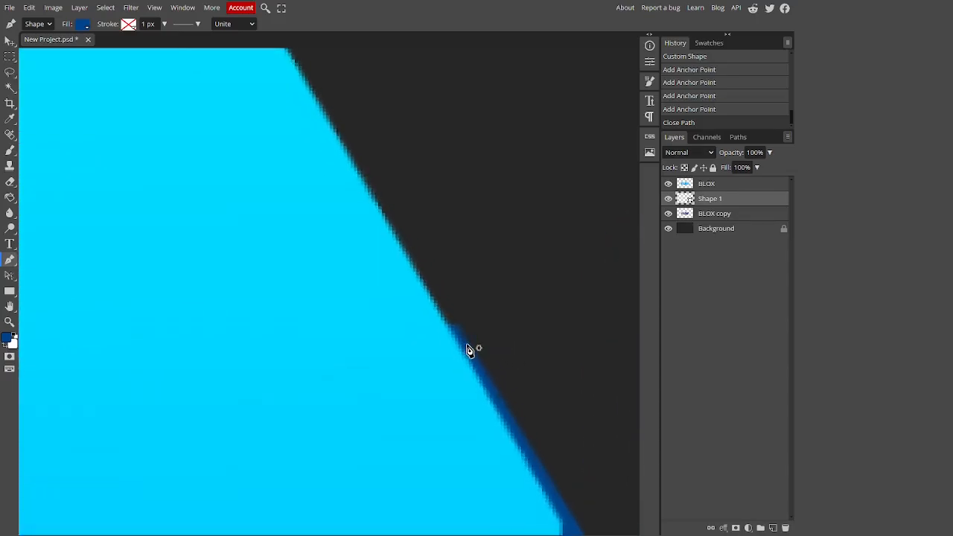
{"action": "scroll", "coordinate": [467, 345], "scroll_direction": "up", "scroll_amount": 1}
{"action": "left_click", "coordinate": [457, 320]}
{"action": "scroll", "coordinate": [491, 347], "scroll_direction": "down", "scroll_amount": 2}
{"action": "scroll", "coordinate": [340, 190], "scroll_direction": "up", "scroll_amount": 3}
{"action": "scroll", "coordinate": [312, 386], "scroll_direction": "up", "scroll_amount": 2}
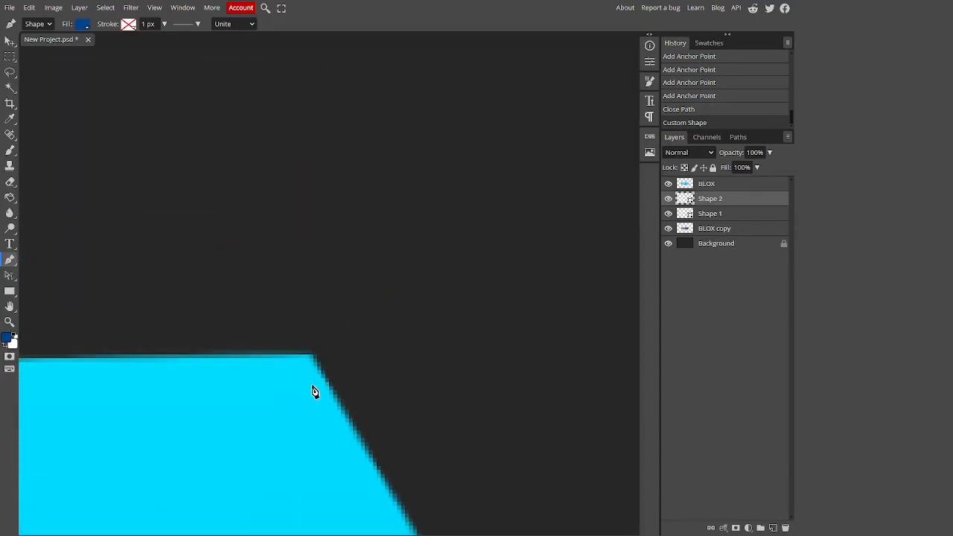
{"action": "left_click", "coordinate": [312, 361]}
{"action": "left_click", "coordinate": [289, 364]}
{"action": "scroll", "coordinate": [272, 417], "scroll_direction": "down", "scroll_amount": 3}
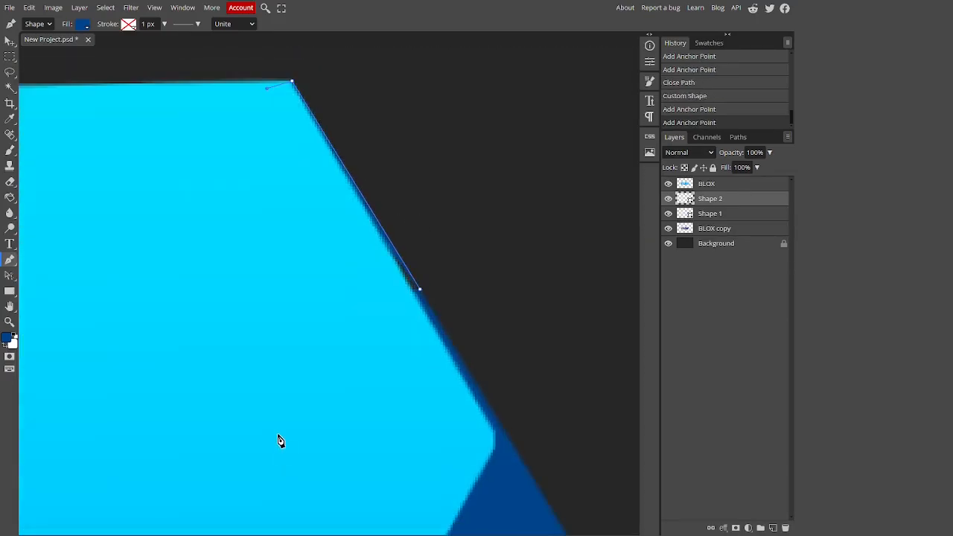
{"action": "left_click", "coordinate": [325, 362]}
{"action": "left_click", "coordinate": [435, 399]}
{"action": "left_click", "coordinate": [422, 295]}
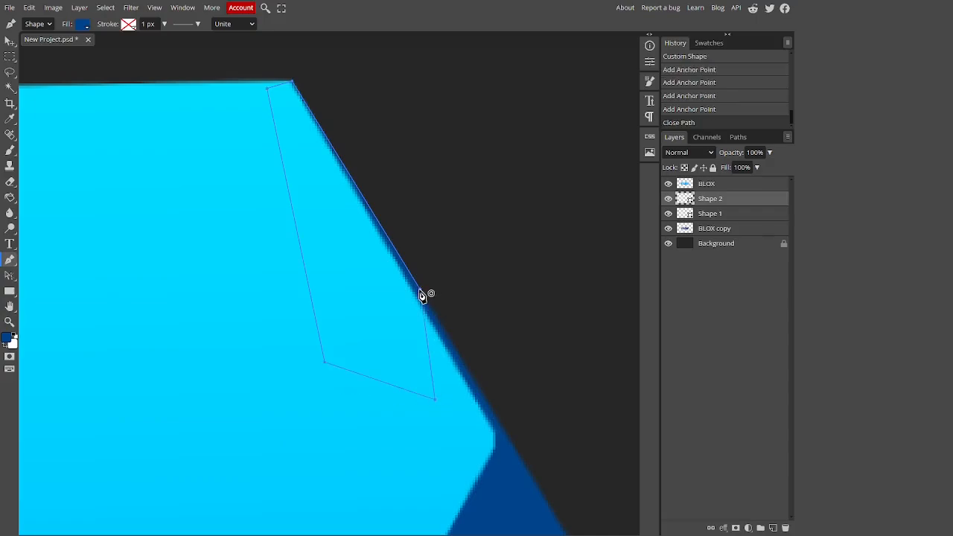
Deselect the shape by selecting the Background layer, and briefly hide the BLOX layer to examine the filler shapes on the B
{"action": "scroll", "coordinate": [421, 294], "scroll_direction": "down", "scroll_amount": 2}
{"action": "scroll", "coordinate": [487, 394], "scroll_direction": "down", "scroll_amount": 2}
{"action": "scroll", "coordinate": [427, 396], "scroll_direction": "up", "scroll_amount": 1}
{"action": "scroll", "coordinate": [385, 375], "scroll_direction": "down", "scroll_amount": 2}
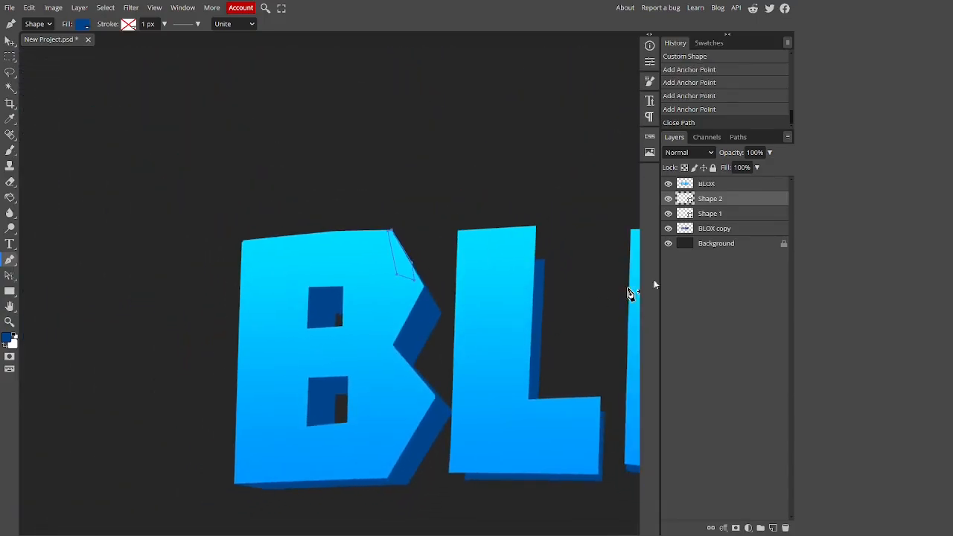
{"action": "left_click", "coordinate": [701, 243]}
{"action": "scroll", "coordinate": [444, 280], "scroll_direction": "down", "scroll_amount": 5}
{"action": "scroll", "coordinate": [417, 283], "scroll_direction": "up", "scroll_amount": 2}
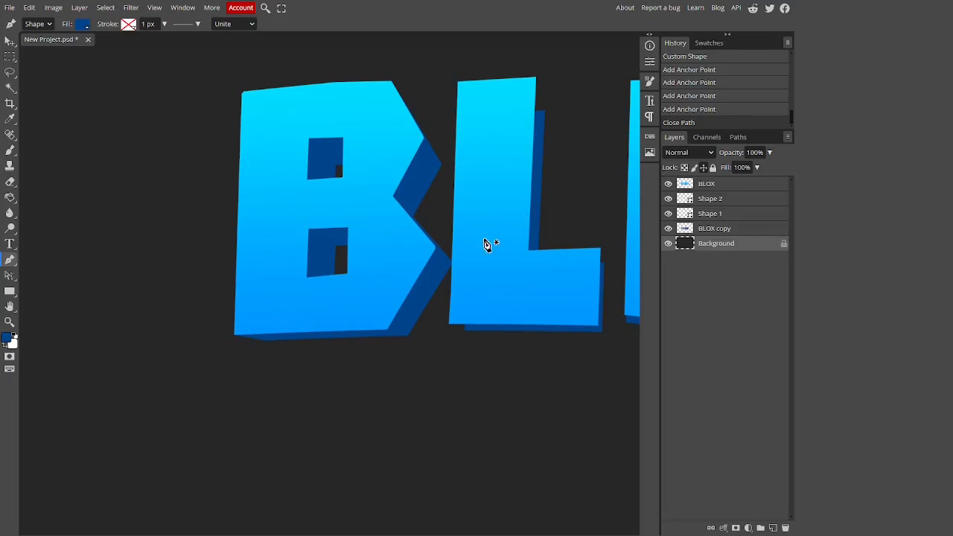
{"action": "left_click", "coordinate": [667, 184]}
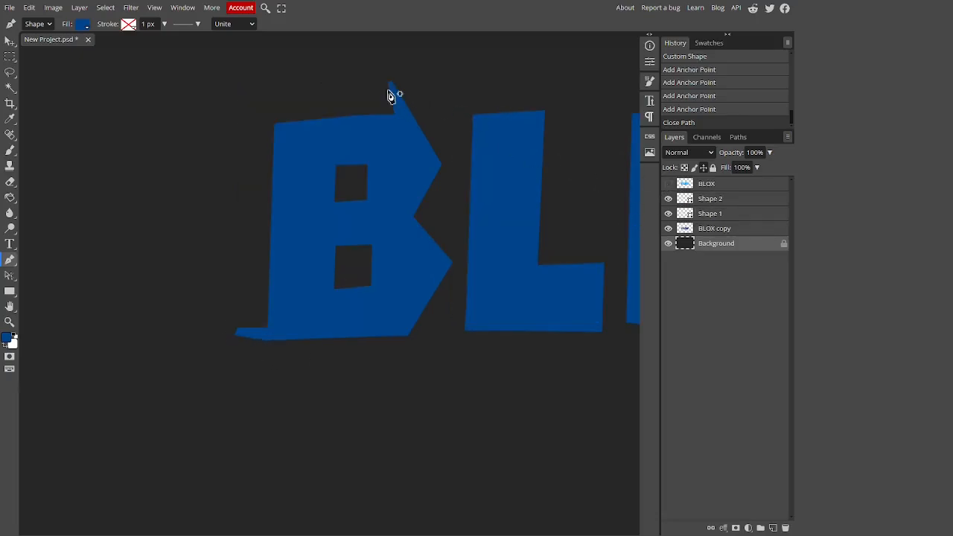
{"action": "left_click", "coordinate": [668, 184]}
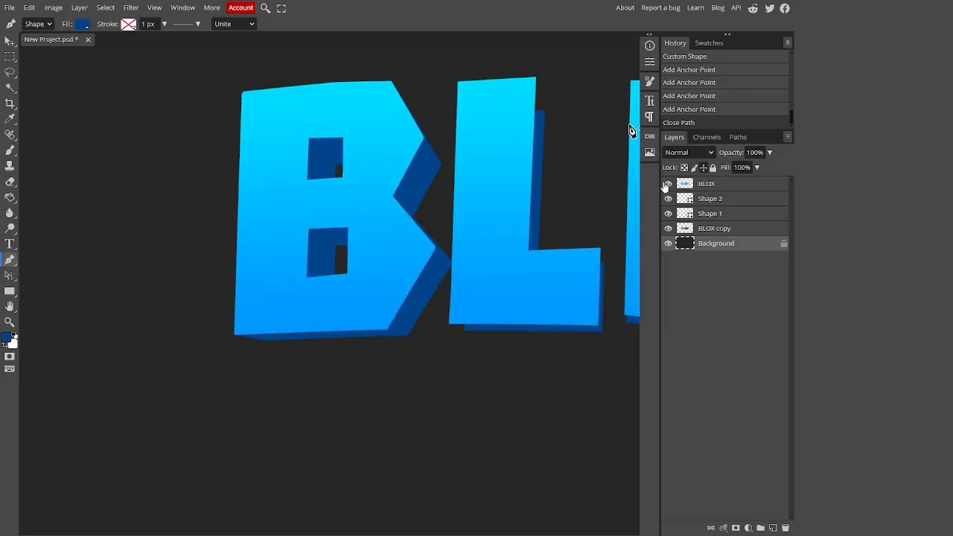
{"action": "scroll", "coordinate": [347, 217], "scroll_direction": "down", "scroll_amount": 1}
{"action": "scroll", "coordinate": [348, 217], "scroll_direction": "down", "scroll_amount": 3}
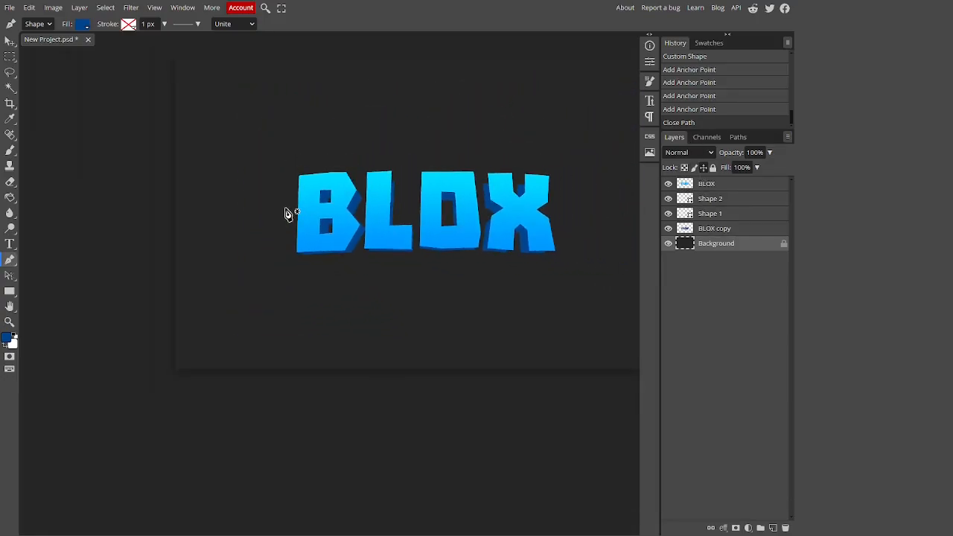
{"action": "scroll", "coordinate": [288, 201], "scroll_direction": "up", "scroll_amount": 3}
{"action": "scroll", "coordinate": [268, 208], "scroll_direction": "up", "scroll_amount": 2}
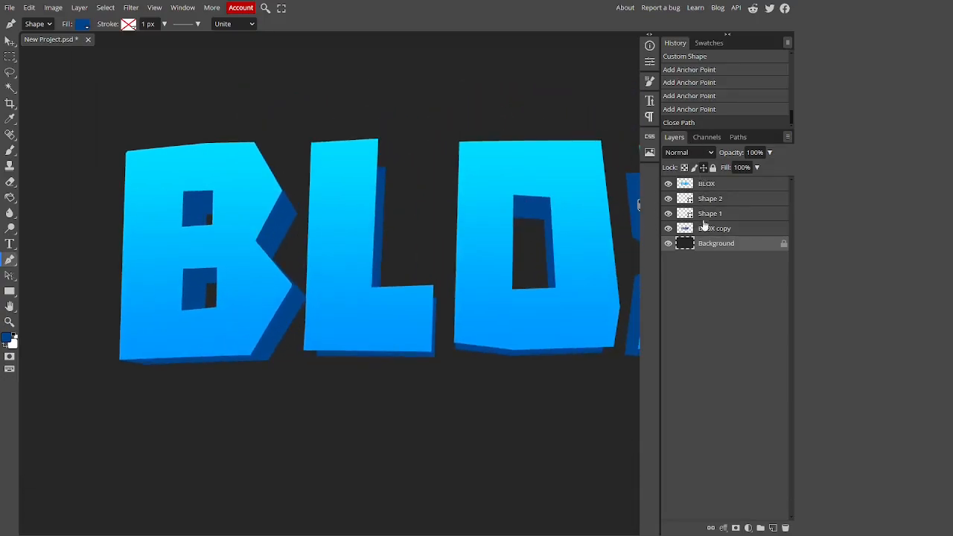
Select the Shape 2 layer and draw a closed dark blue shape joining the L's lower-left corner to the copy's corner
{"action": "left_click", "coordinate": [712, 199]}
{"action": "scroll", "coordinate": [324, 357], "scroll_direction": "up", "scroll_amount": 2}
{"action": "scroll", "coordinate": [324, 358], "scroll_direction": "up", "scroll_amount": 8}
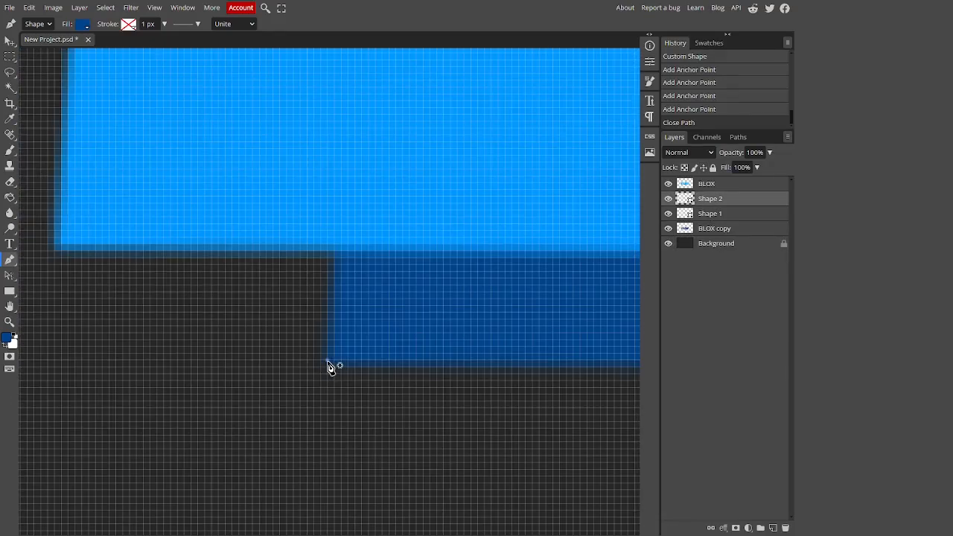
{"action": "left_click", "coordinate": [328, 362]}
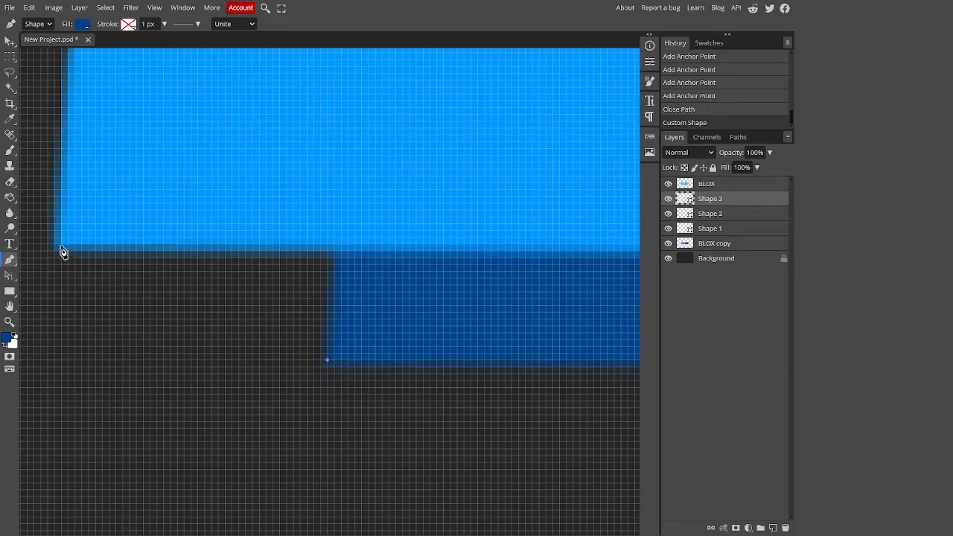
{"action": "left_click", "coordinate": [54, 250]}
{"action": "left_click", "coordinate": [96, 149]}
{"action": "left_click", "coordinate": [445, 167]}
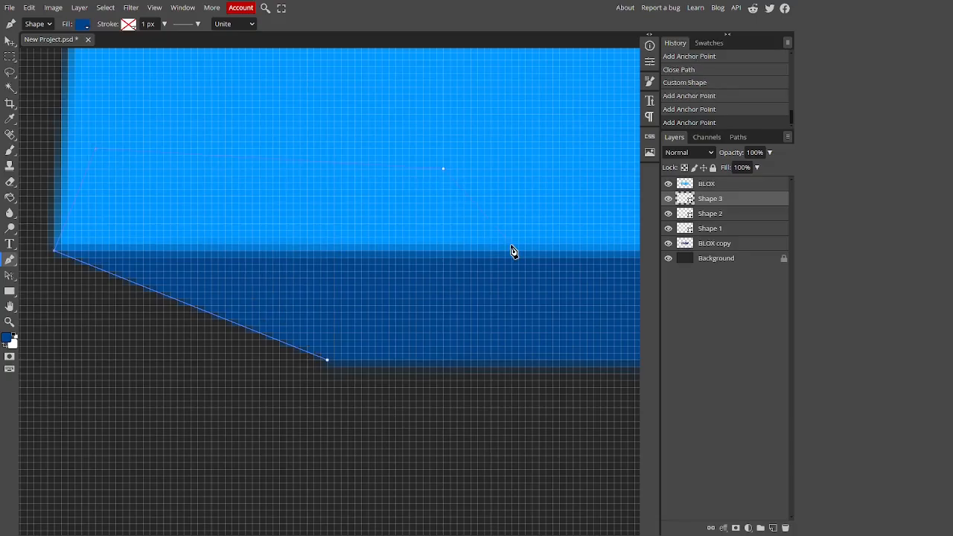
{"action": "left_click", "coordinate": [511, 244]}
{"action": "left_click", "coordinate": [429, 332]}
{"action": "left_click", "coordinate": [329, 362]}
Draw a closed dark blue shape joining the upper-right corner of the L's foot to the copy behind it
{"action": "scroll", "coordinate": [325, 362], "scroll_direction": "down", "scroll_amount": 6}
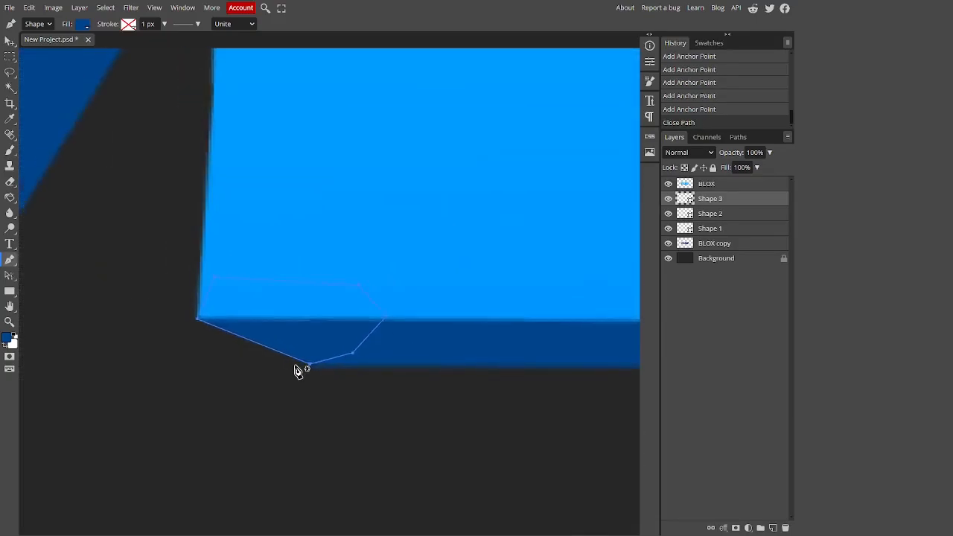
{"action": "scroll", "coordinate": [614, 402], "scroll_direction": "up", "scroll_amount": 8}
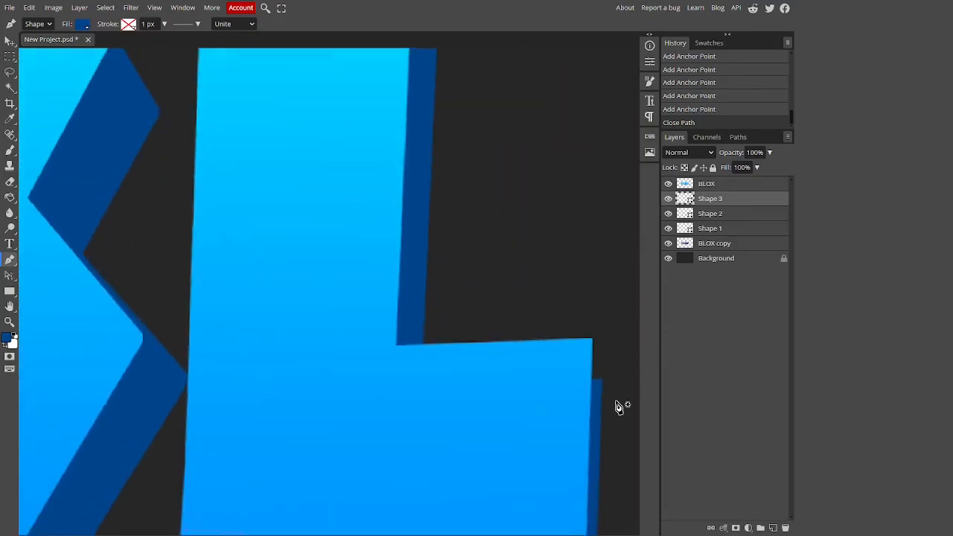
{"action": "scroll", "coordinate": [590, 366], "scroll_direction": "up", "scroll_amount": 1}
{"action": "left_click", "coordinate": [589, 367]}
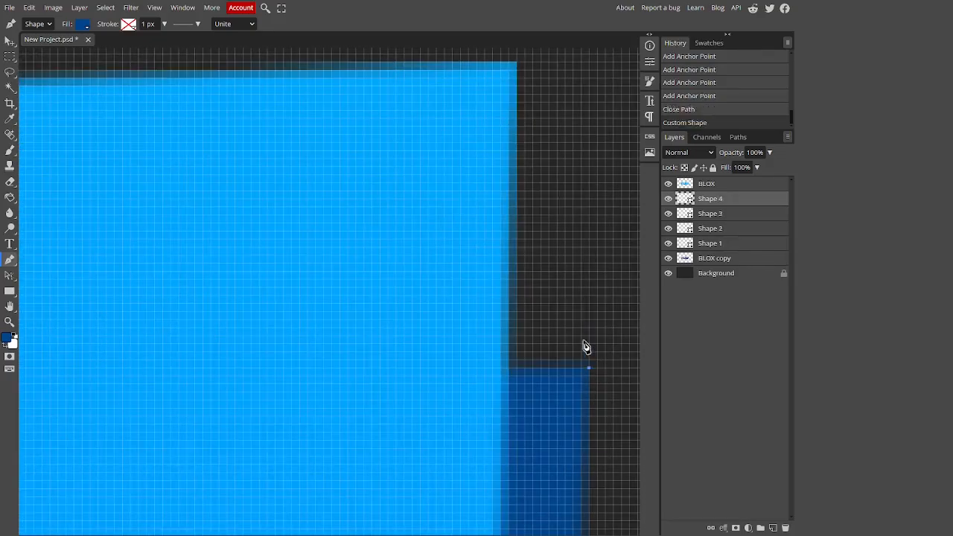
{"action": "left_click", "coordinate": [517, 63]}
{"action": "left_click", "coordinate": [380, 167]}
{"action": "left_click", "coordinate": [437, 496]}
{"action": "left_click", "coordinate": [541, 489]}
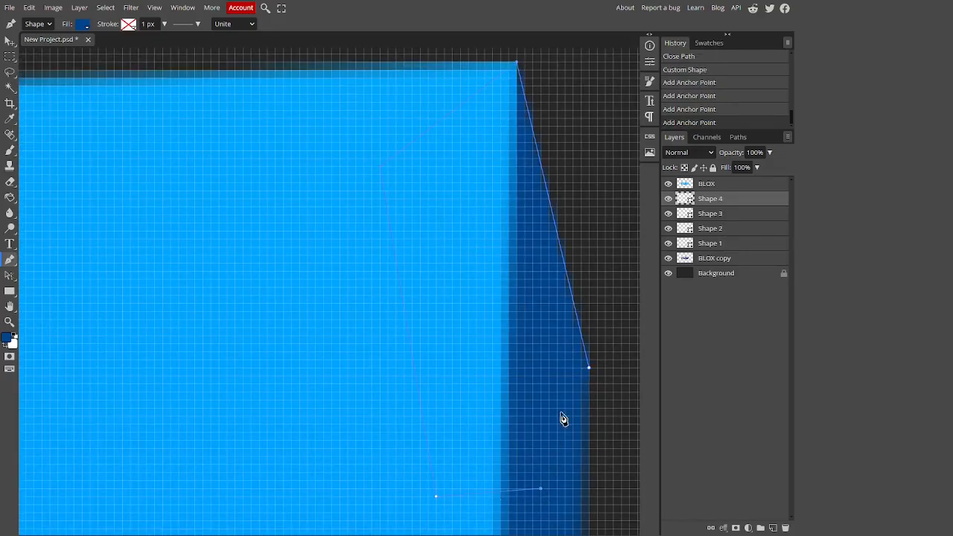
{"action": "left_click", "coordinate": [589, 368]}
{"action": "scroll", "coordinate": [566, 387], "scroll_direction": "down", "scroll_amount": 8}
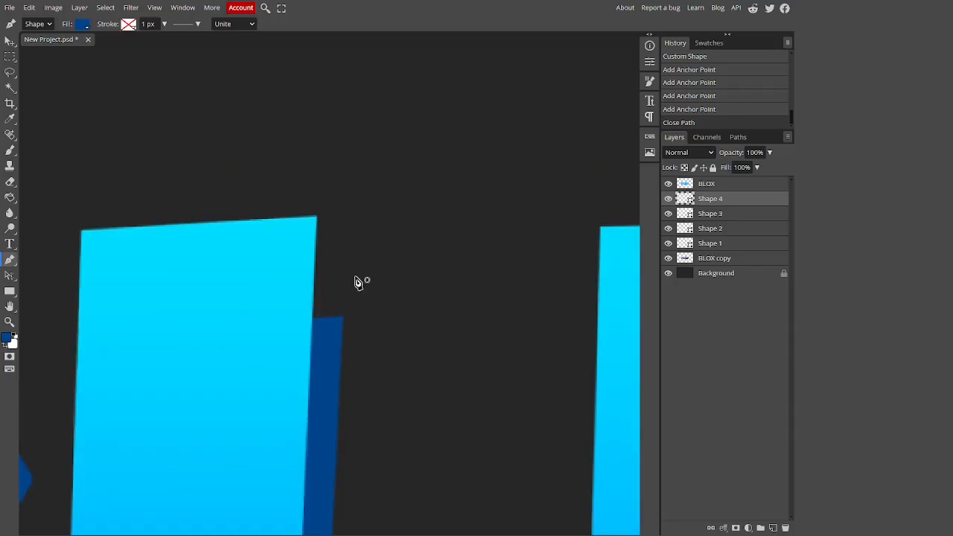
Draw a closed dark blue shape joining the upper-right corner of the L's stem to the copy behind it
{"action": "scroll", "coordinate": [335, 298], "scroll_direction": "up", "scroll_amount": 5}
{"action": "left_click", "coordinate": [385, 344]}
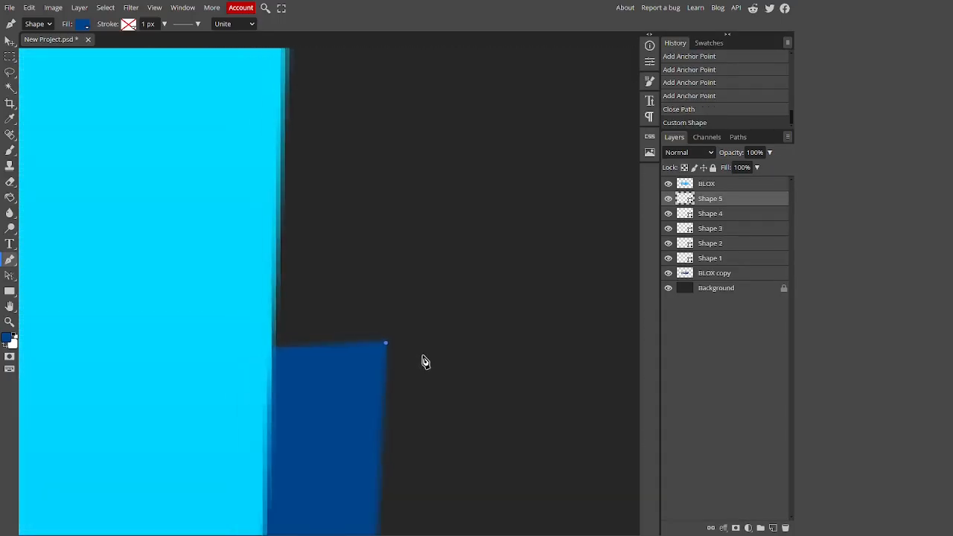
{"action": "scroll", "coordinate": [335, 321], "scroll_direction": "up", "scroll_amount": 5}
{"action": "left_click", "coordinate": [329, 366]}
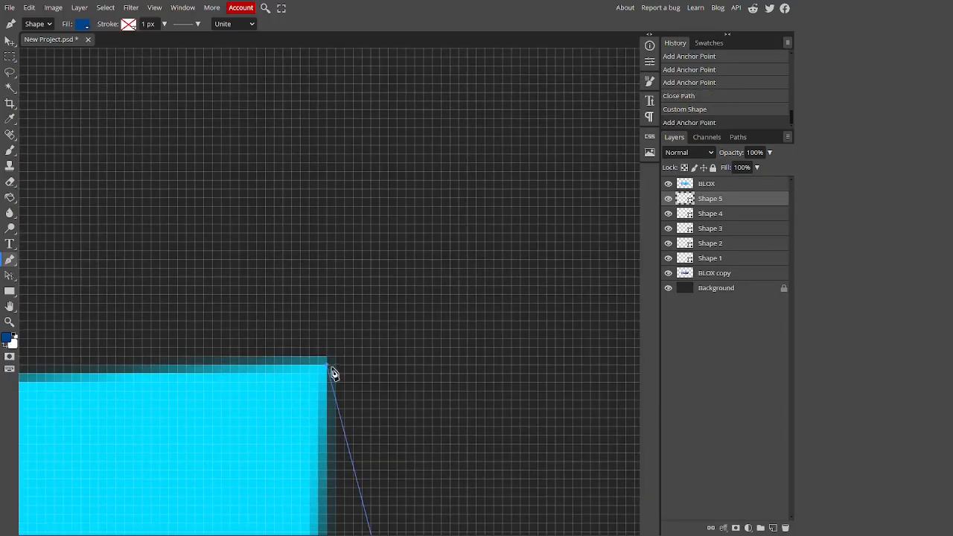
{"action": "scroll", "coordinate": [333, 373], "scroll_direction": "down", "scroll_amount": 4}
{"action": "scroll", "coordinate": [387, 350], "scroll_direction": "down", "scroll_amount": 3}
{"action": "left_click", "coordinate": [343, 304]}
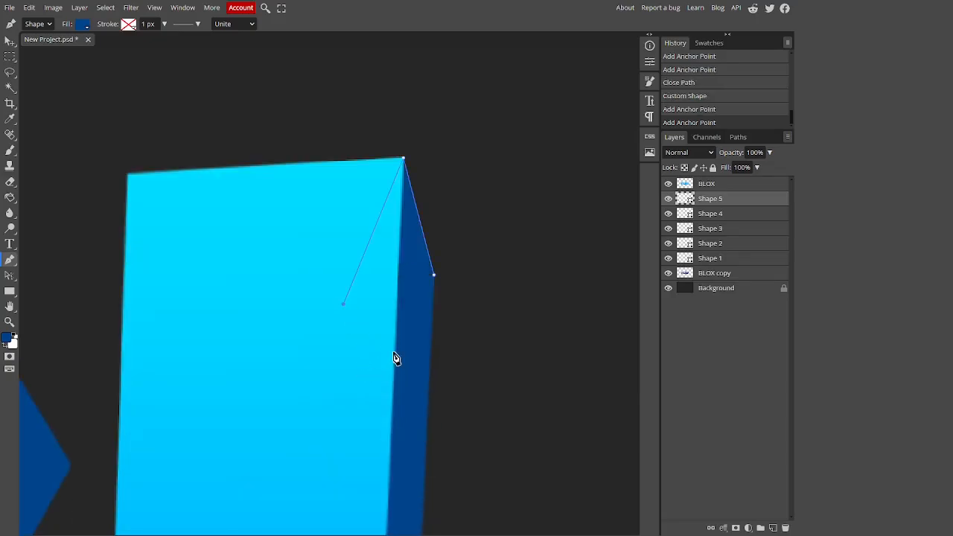
{"action": "left_click", "coordinate": [408, 349]}
{"action": "left_click", "coordinate": [436, 280]}
{"action": "scroll", "coordinate": [241, 336], "scroll_direction": "down", "scroll_amount": 4}
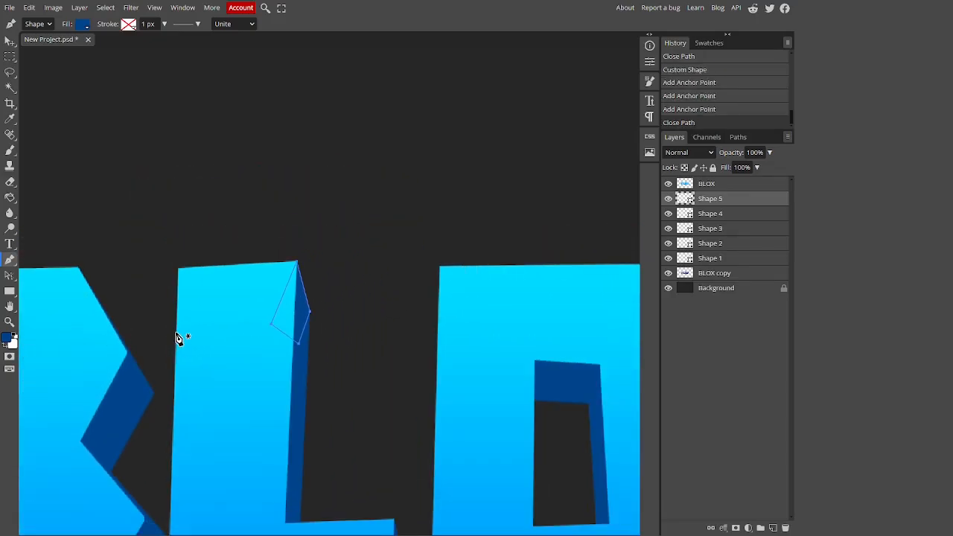
Draw a closed dark blue shape joining the O's lower-left corner to the copy's corner
{"action": "scroll", "coordinate": [266, 364], "scroll_direction": "down", "scroll_amount": 4}
{"action": "scroll", "coordinate": [417, 213], "scroll_direction": "up", "scroll_amount": 5}
{"action": "scroll", "coordinate": [418, 213], "scroll_direction": "up", "scroll_amount": 6}
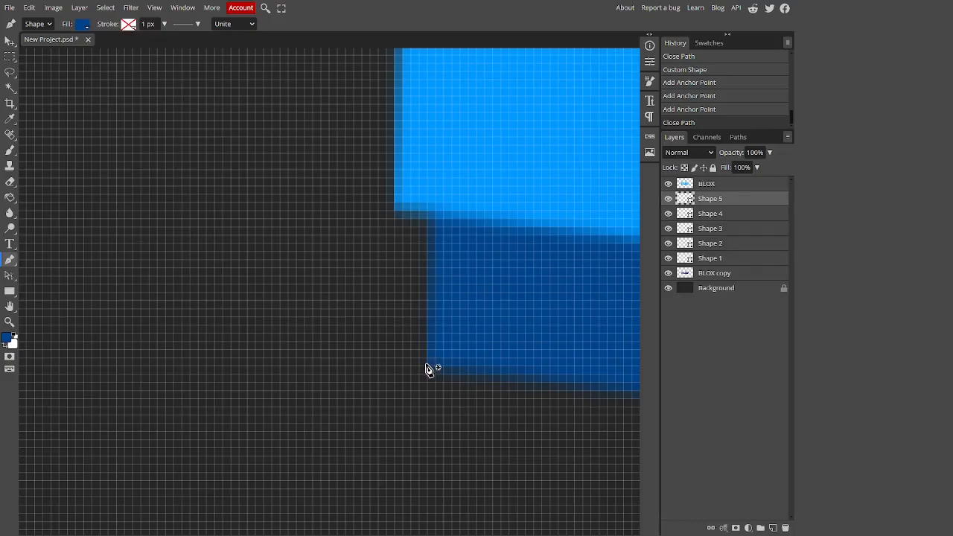
{"action": "left_click", "coordinate": [427, 366]}
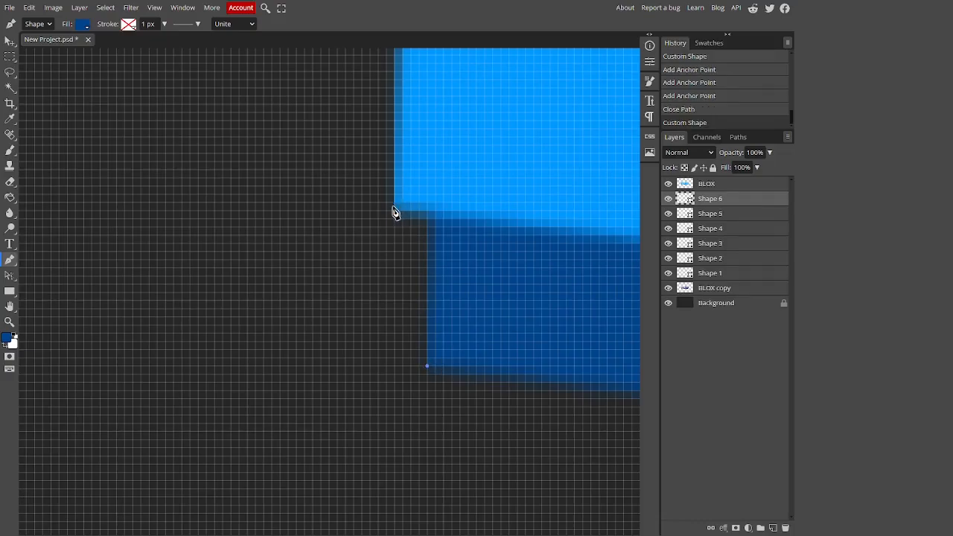
{"action": "left_click", "coordinate": [394, 211]}
{"action": "left_click", "coordinate": [419, 120]}
{"action": "left_click", "coordinate": [517, 161]}
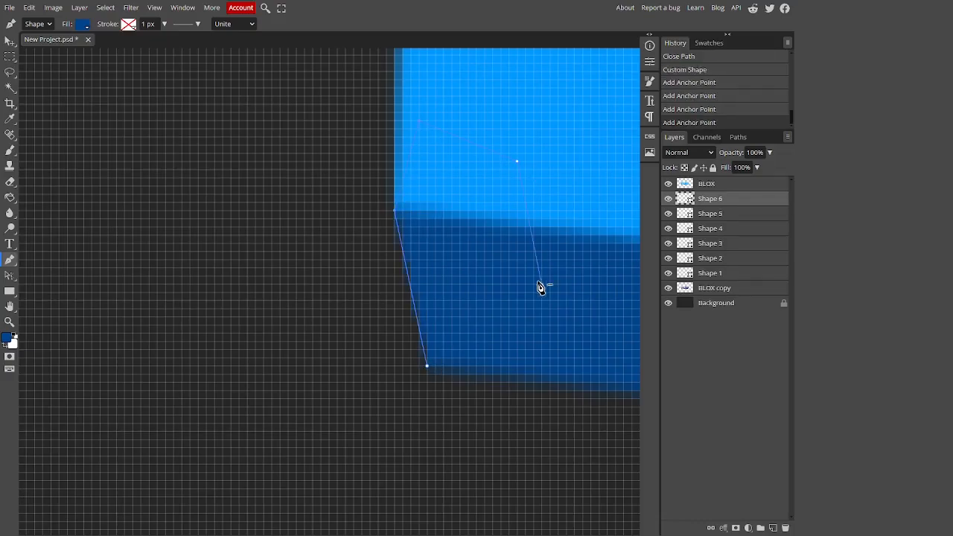
{"action": "left_click", "coordinate": [428, 367]}
{"action": "scroll", "coordinate": [278, 309], "scroll_direction": "down", "scroll_amount": 6}
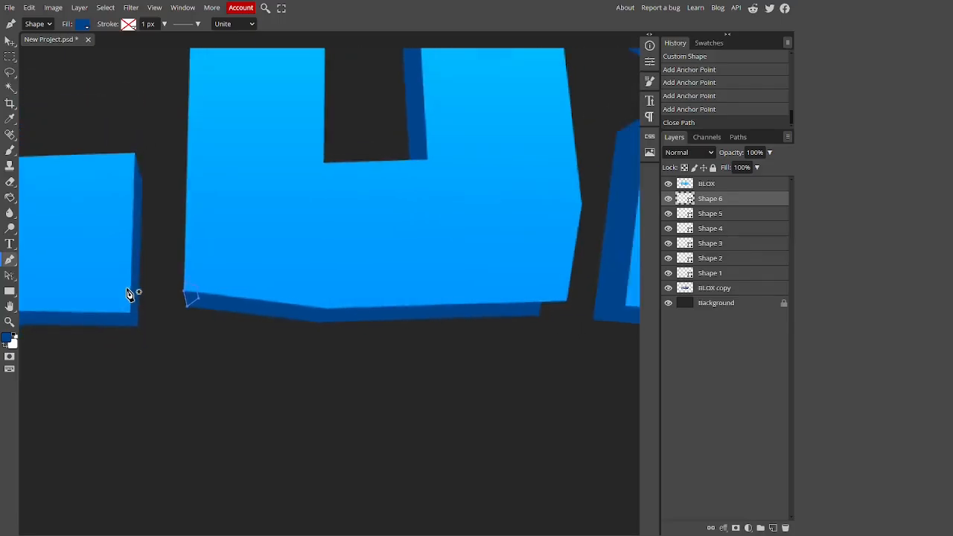
Draw a closed dark blue shape joining the O's lower-right corner to the copy behind it
{"action": "scroll", "coordinate": [417, 325], "scroll_direction": "up", "scroll_amount": 6}
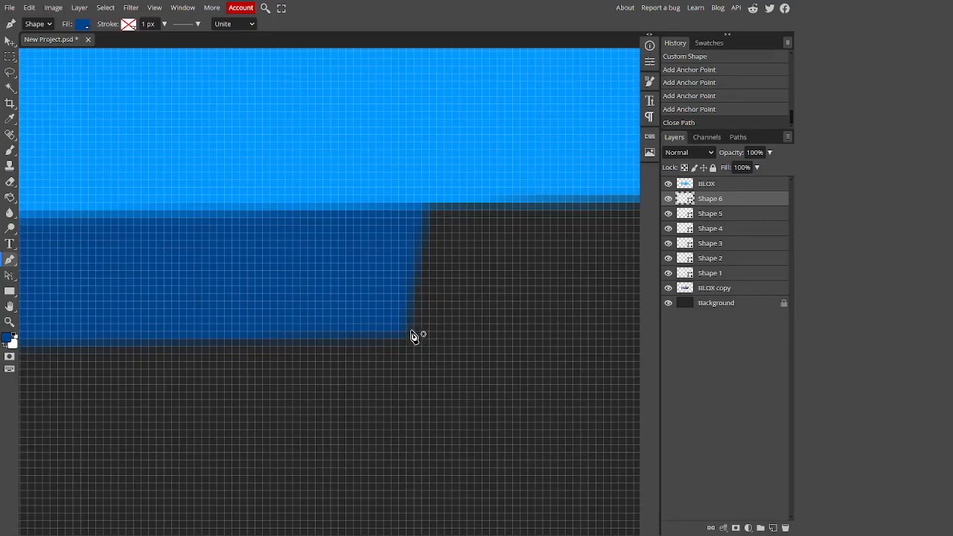
{"action": "left_click", "coordinate": [406, 331]}
{"action": "scroll", "coordinate": [335, 333], "scroll_direction": "down", "scroll_amount": 3}
{"action": "scroll", "coordinate": [547, 235], "scroll_direction": "up", "scroll_amount": 3}
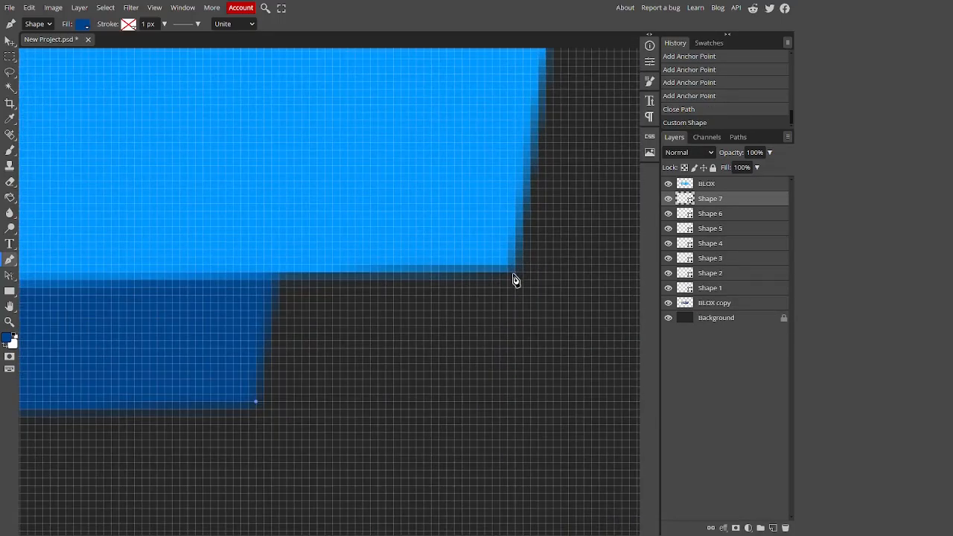
{"action": "left_click", "coordinate": [514, 275]}
{"action": "left_click", "coordinate": [516, 222]}
{"action": "left_click", "coordinate": [336, 179]}
{"action": "scroll", "coordinate": [339, 183], "scroll_direction": "down", "scroll_amount": 2}
{"action": "left_click", "coordinate": [172, 203]}
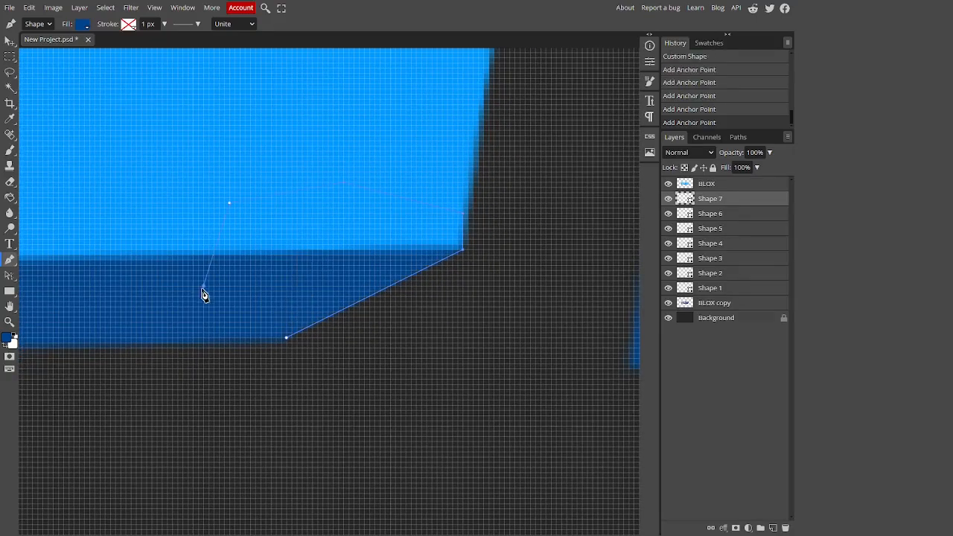
{"action": "left_click", "coordinate": [204, 286]}
{"action": "left_click", "coordinate": [250, 332]}
{"action": "left_click", "coordinate": [289, 344]}
{"action": "scroll", "coordinate": [348, 356], "scroll_direction": "down", "scroll_amount": 5}
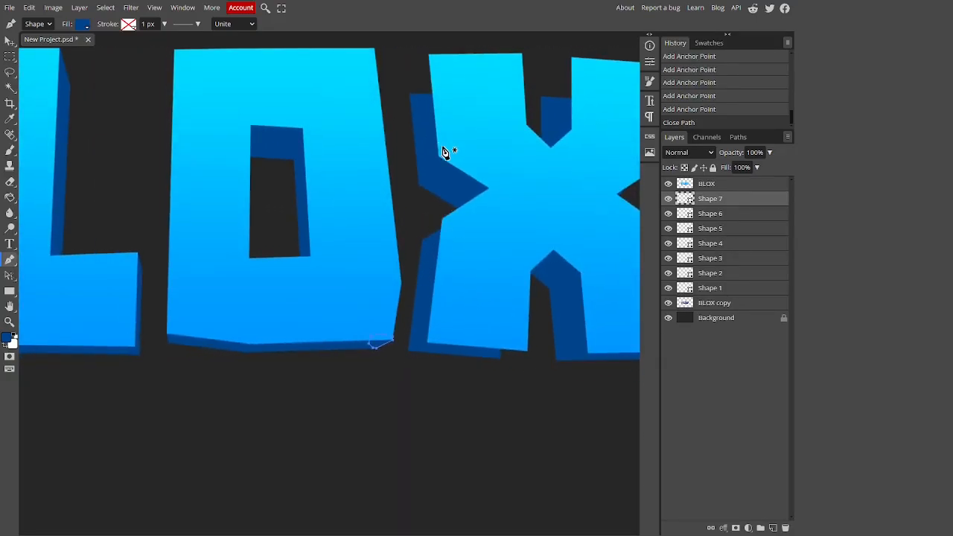
Draw a closed dark blue shape joining the upper-left corner of the X's left arm to the copy's corner
{"action": "scroll", "coordinate": [409, 287], "scroll_direction": "up", "scroll_amount": 3}
{"action": "scroll", "coordinate": [432, 385], "scroll_direction": "up", "scroll_amount": 5}
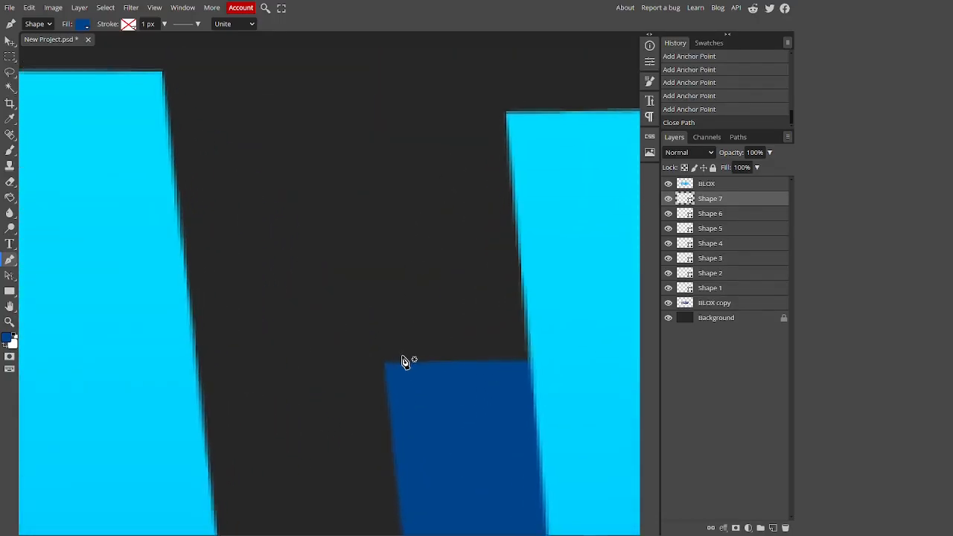
{"action": "scroll", "coordinate": [387, 367], "scroll_direction": "up", "scroll_amount": 3}
{"action": "left_click", "coordinate": [369, 367]}
{"action": "scroll", "coordinate": [365, 367], "scroll_direction": "down", "scroll_amount": 4}
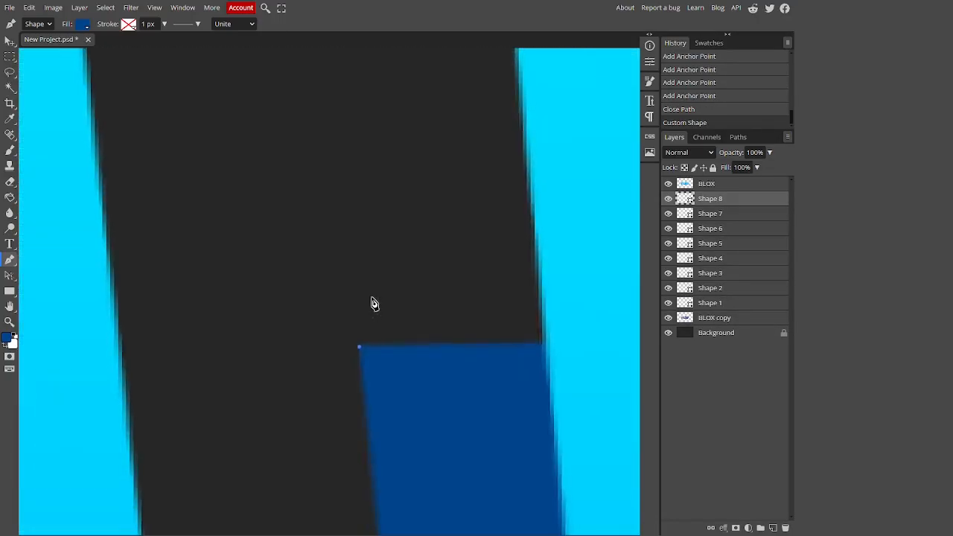
{"action": "scroll", "coordinate": [447, 321], "scroll_direction": "up", "scroll_amount": 3}
{"action": "scroll", "coordinate": [516, 372], "scroll_direction": "up", "scroll_amount": 5}
{"action": "left_click", "coordinate": [509, 388]}
{"action": "scroll", "coordinate": [447, 394], "scroll_direction": "down", "scroll_amount": 4}
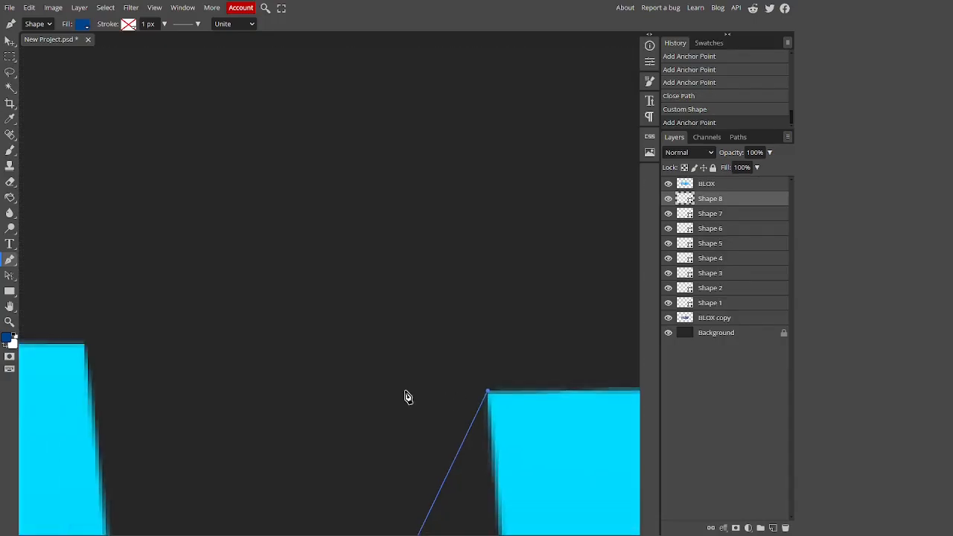
{"action": "scroll", "coordinate": [447, 396], "scroll_direction": "down", "scroll_amount": 4}
{"action": "left_click", "coordinate": [570, 298]}
{"action": "left_click", "coordinate": [461, 359]}
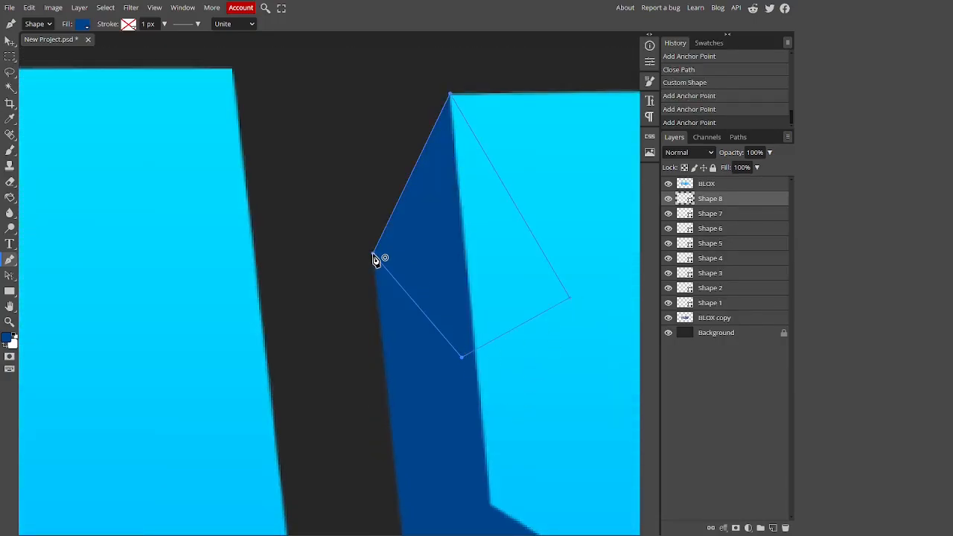
{"action": "left_click", "coordinate": [373, 254]}
{"action": "scroll", "coordinate": [313, 351], "scroll_direction": "down", "scroll_amount": 5}
Draw a closed dark blue shape joining the lower-right corner of the X's left leg to the copy behind it
{"action": "scroll", "coordinate": [435, 291], "scroll_direction": "down", "scroll_amount": 3}
{"action": "scroll", "coordinate": [413, 306], "scroll_direction": "up", "scroll_amount": 6}
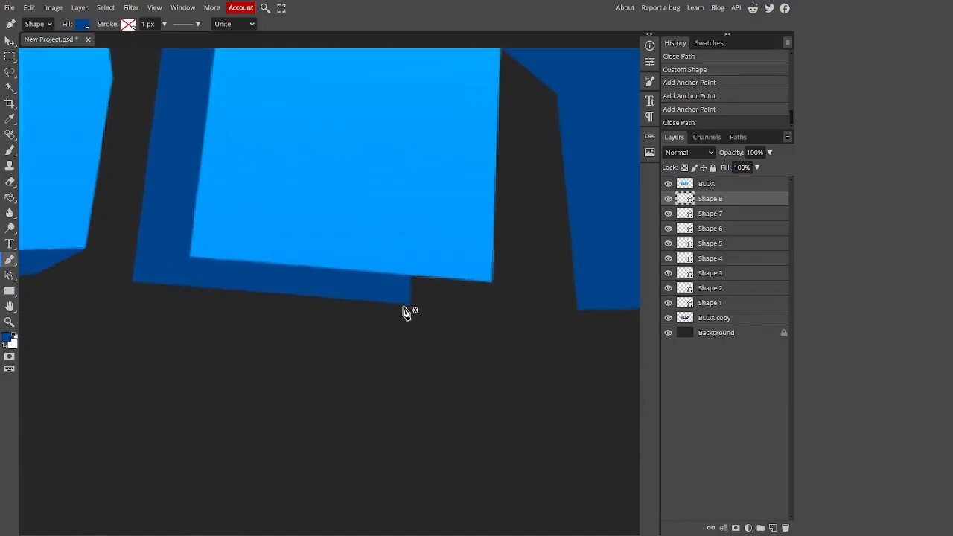
{"action": "left_click", "coordinate": [419, 301]}
{"action": "scroll", "coordinate": [414, 287], "scroll_direction": "down", "scroll_amount": 2}
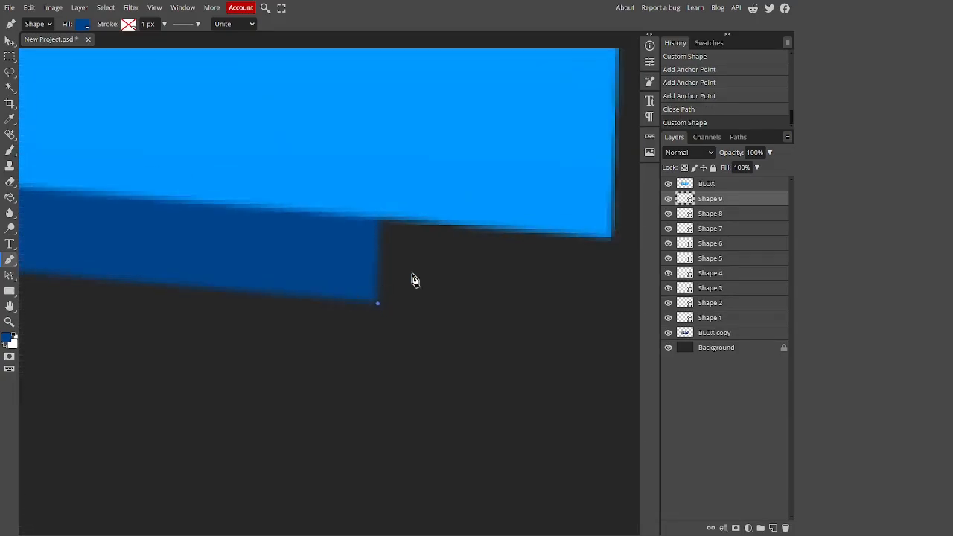
{"action": "left_click", "coordinate": [614, 237]}
{"action": "left_click", "coordinate": [539, 141]}
{"action": "left_click", "coordinate": [308, 160]}
{"action": "left_click", "coordinate": [282, 245]}
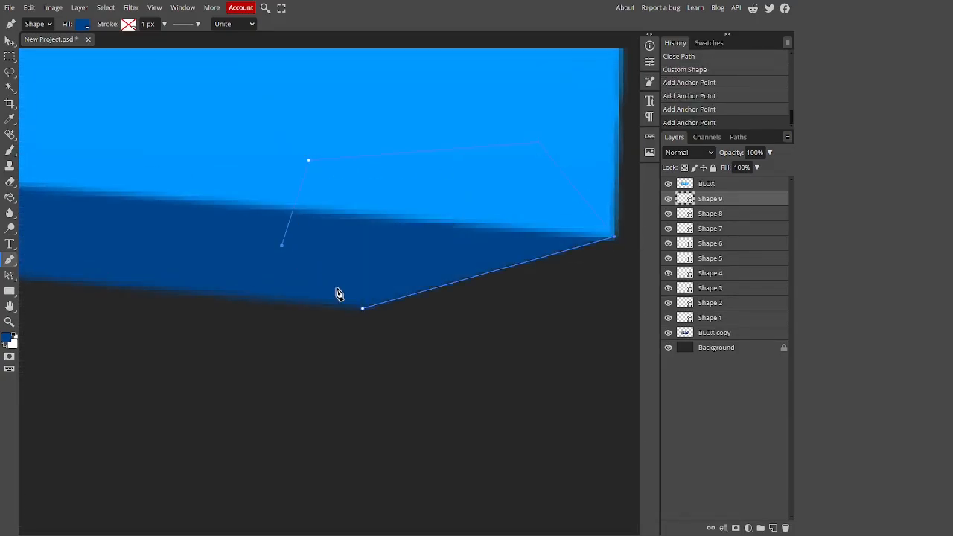
{"action": "left_click", "coordinate": [363, 311]}
Draw a closed dark blue shape joining the outer corner of the X's left leg, below the side notch, to the copy's corner
{"action": "scroll", "coordinate": [490, 355], "scroll_direction": "up", "scroll_amount": 6}
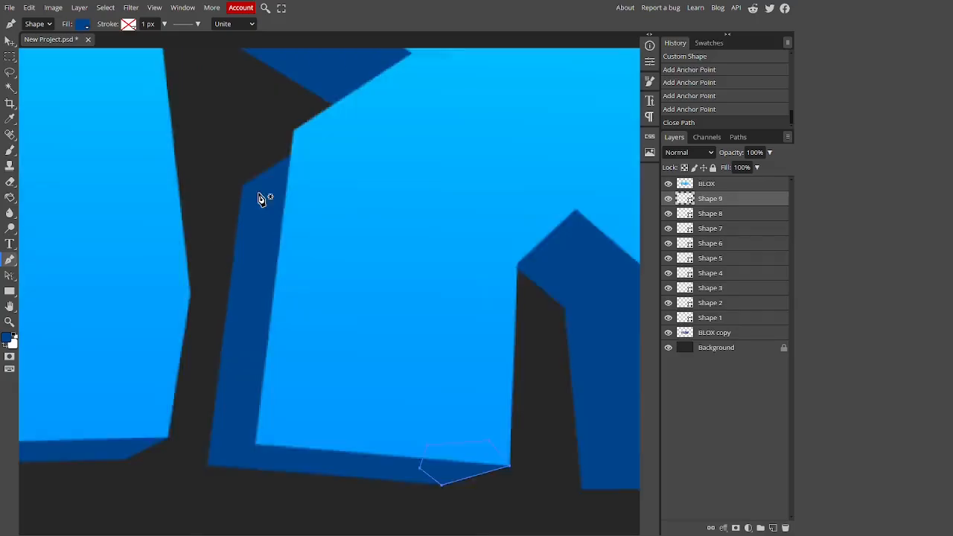
{"action": "scroll", "coordinate": [222, 398], "scroll_direction": "up", "scroll_amount": 5}
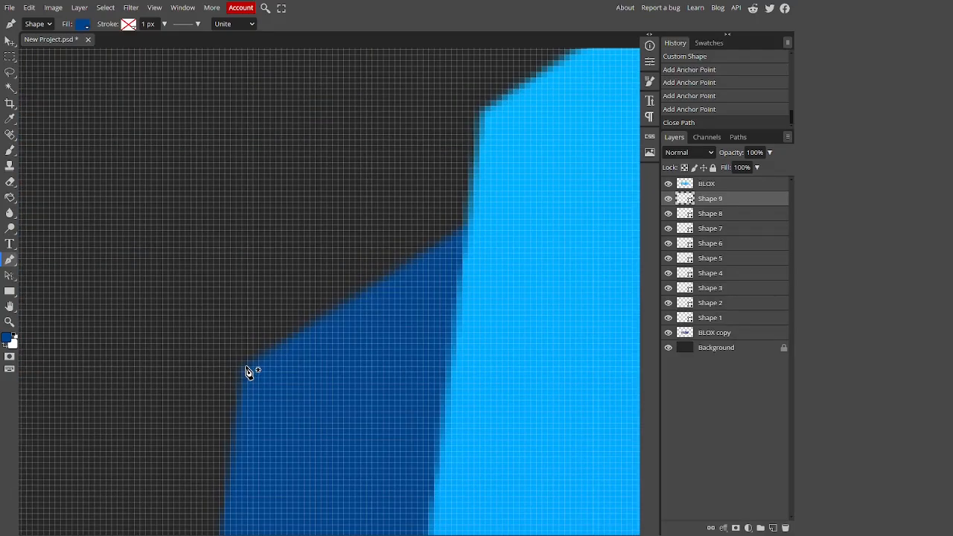
{"action": "left_click", "coordinate": [248, 366]}
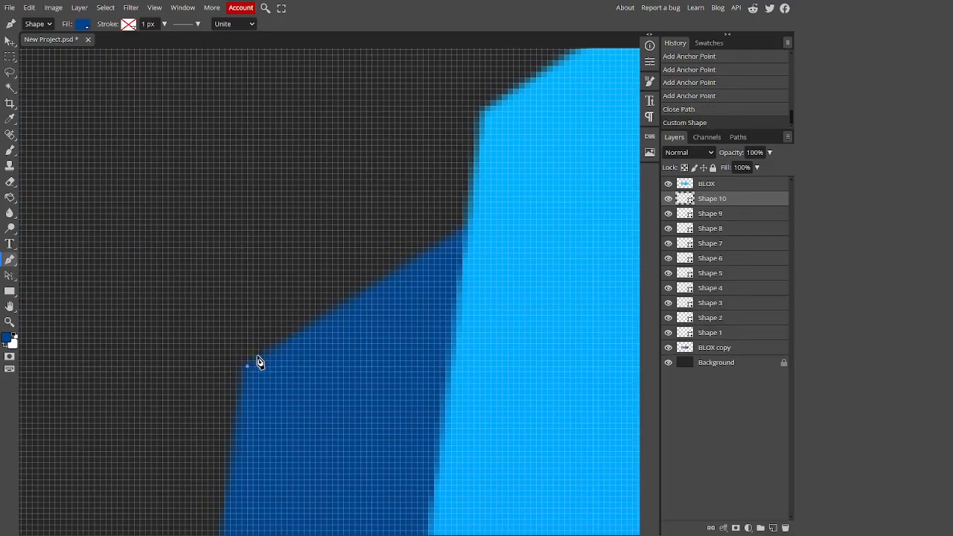
{"action": "left_click", "coordinate": [485, 120]}
{"action": "left_click", "coordinate": [480, 111]}
{"action": "left_click", "coordinate": [552, 215]}
{"action": "left_click", "coordinate": [452, 356]}
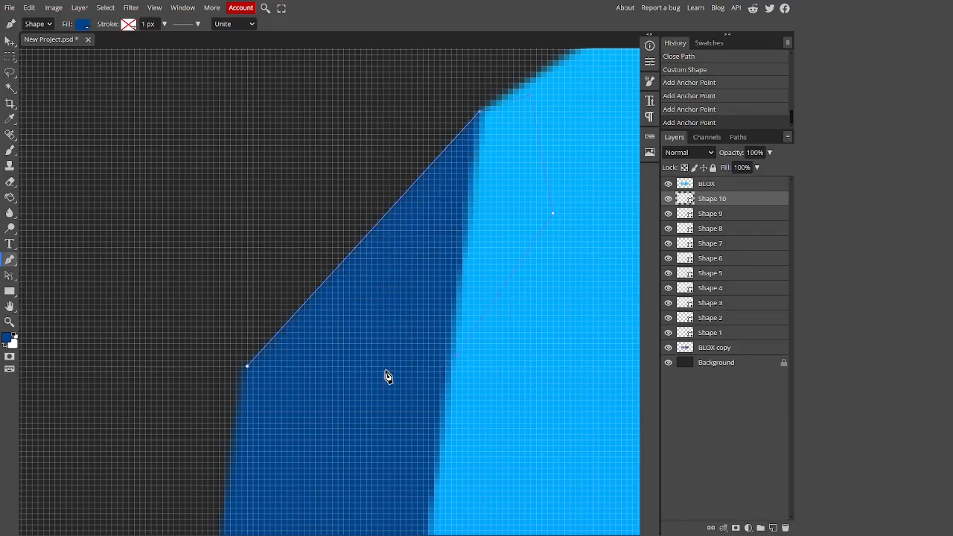
{"action": "left_click", "coordinate": [287, 395]}
{"action": "left_click", "coordinate": [253, 406]}
{"action": "left_click", "coordinate": [247, 367]}
{"action": "scroll", "coordinate": [173, 392], "scroll_direction": "down", "scroll_amount": 12}
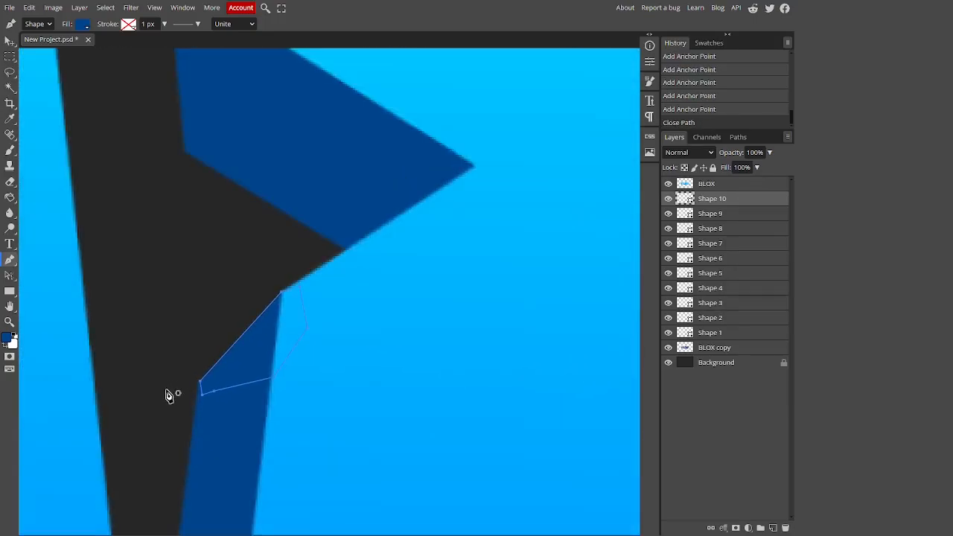
Draw a closed dark blue shape joining the upper-left corner of the X's right arm to the copy inside the top notch
{"action": "left_click_drag", "start_coordinate": [393, 194], "coordinate": [361, 294]}
{"action": "scroll", "coordinate": [349, 290], "scroll_direction": "up", "scroll_amount": 4}
{"action": "scroll", "coordinate": [348, 273], "scroll_direction": "up", "scroll_amount": 8}
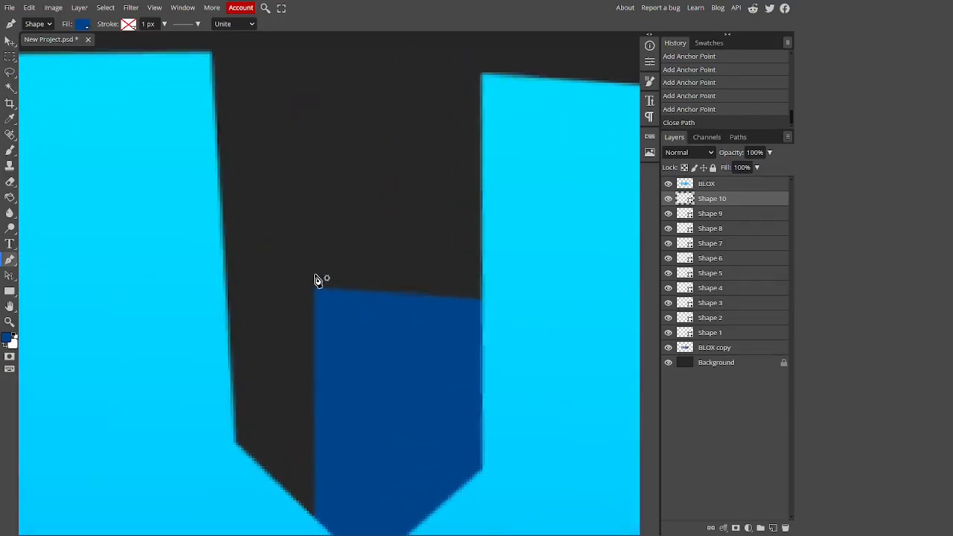
{"action": "left_click", "coordinate": [315, 298]}
{"action": "scroll", "coordinate": [318, 319], "scroll_direction": "down", "scroll_amount": 4}
{"action": "scroll", "coordinate": [328, 312], "scroll_direction": "up", "scroll_amount": 4}
{"action": "scroll", "coordinate": [547, 357], "scroll_direction": "up", "scroll_amount": 2}
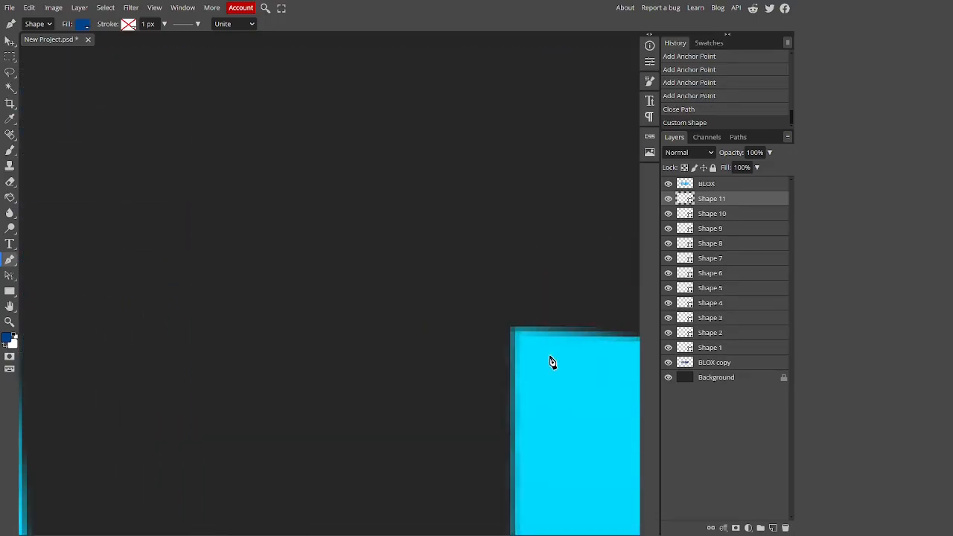
{"action": "left_click", "coordinate": [511, 328]}
{"action": "left_click", "coordinate": [550, 363]}
{"action": "scroll", "coordinate": [550, 363], "scroll_direction": "down", "scroll_amount": 3}
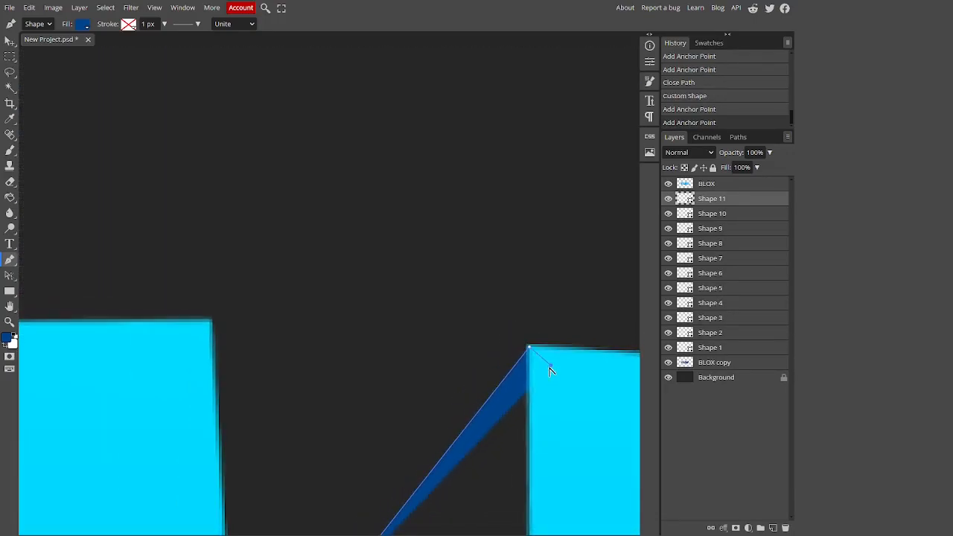
{"action": "scroll", "coordinate": [549, 366], "scroll_direction": "down", "scroll_amount": 8}
{"action": "left_click", "coordinate": [579, 280]}
{"action": "left_click", "coordinate": [390, 89]}
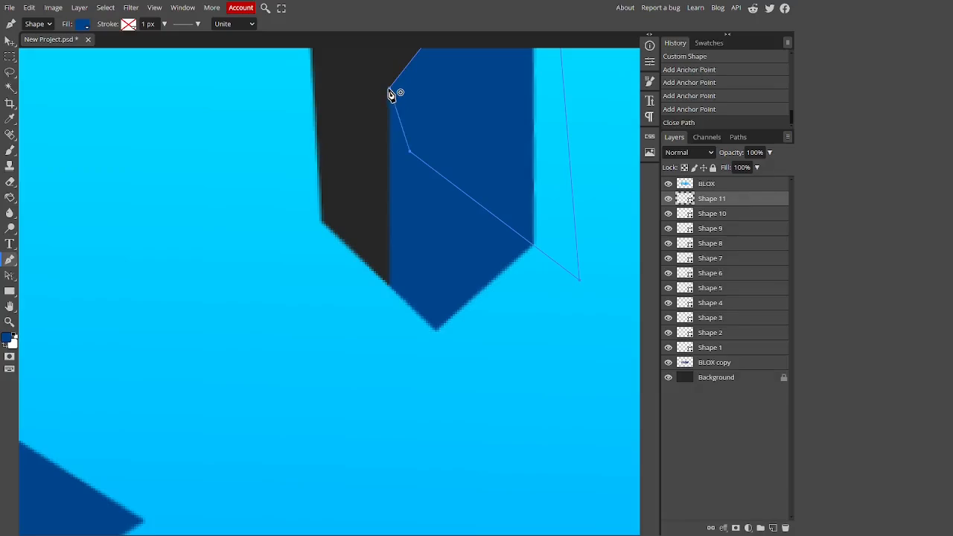
Draw a closed dark blue shape joining the lower-right corner of the X's right leg to the copy, and deselect it by selecting the Background layer
{"action": "scroll", "coordinate": [283, 286], "scroll_direction": "down", "scroll_amount": 6}
{"action": "scroll", "coordinate": [489, 159], "scroll_direction": "up", "scroll_amount": 2}
{"action": "scroll", "coordinate": [405, 219], "scroll_direction": "up", "scroll_amount": 6}
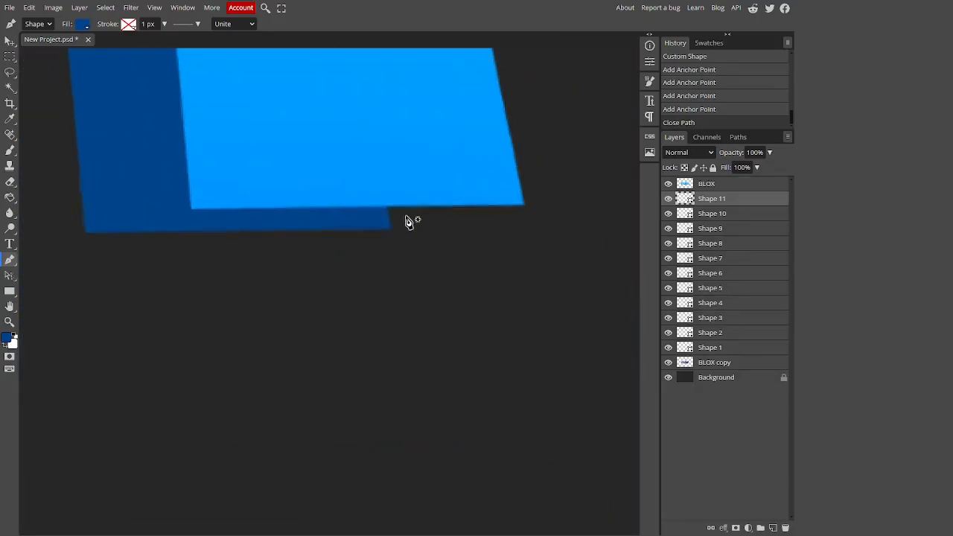
{"action": "scroll", "coordinate": [394, 257], "scroll_direction": "up", "scroll_amount": 2}
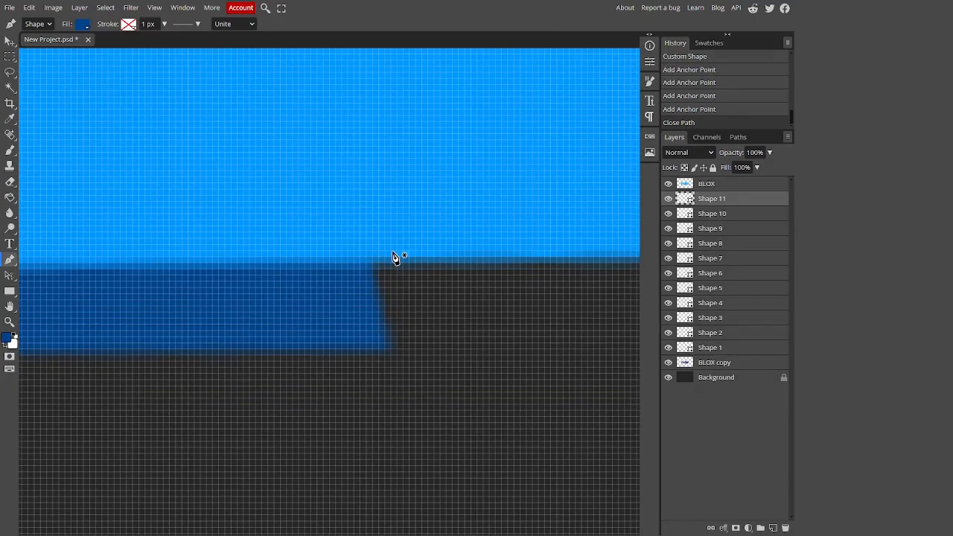
{"action": "left_click", "coordinate": [393, 351]}
{"action": "scroll", "coordinate": [387, 356], "scroll_direction": "down", "scroll_amount": 4}
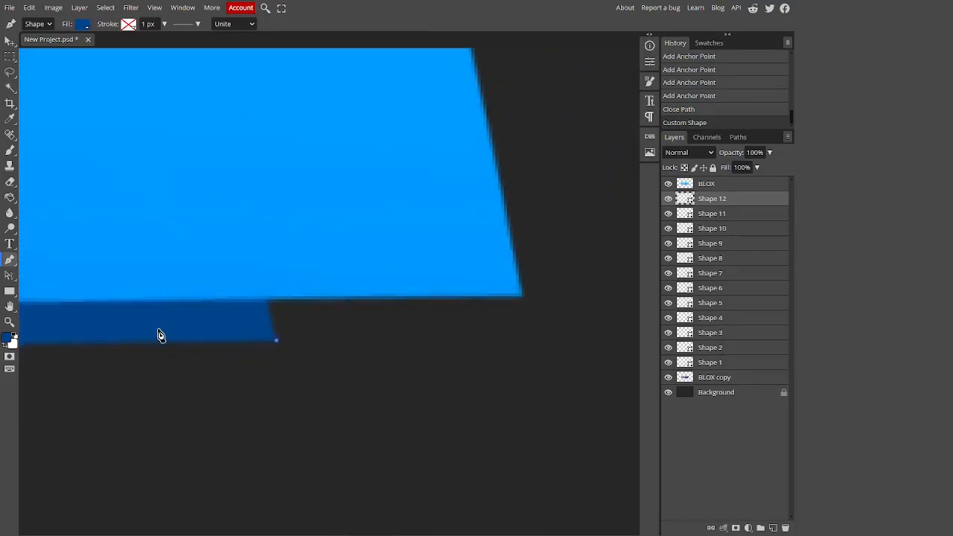
{"action": "left_click", "coordinate": [533, 290]}
{"action": "left_click", "coordinate": [391, 158]}
{"action": "scroll", "coordinate": [481, 234], "scroll_direction": "down", "scroll_amount": 5}
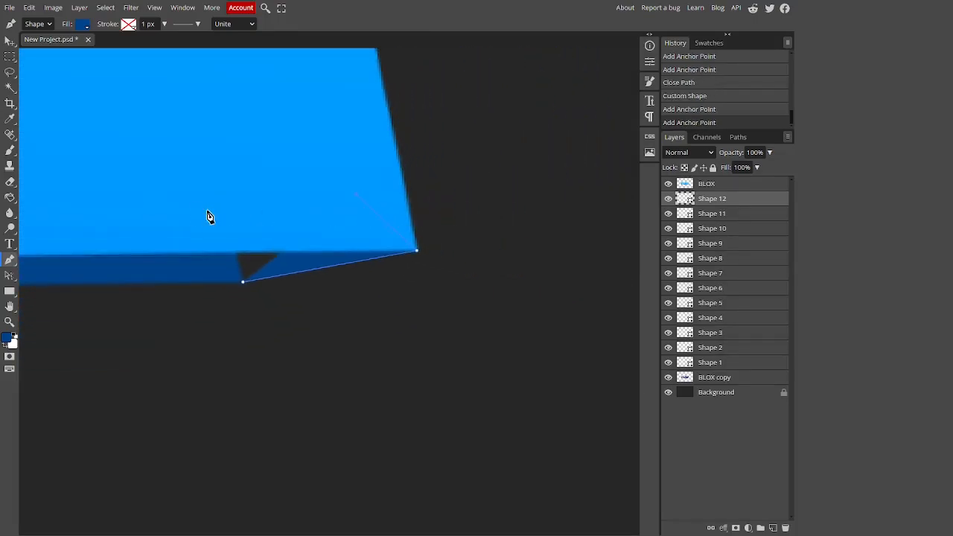
{"action": "left_click", "coordinate": [192, 218]}
{"action": "left_click", "coordinate": [180, 272]}
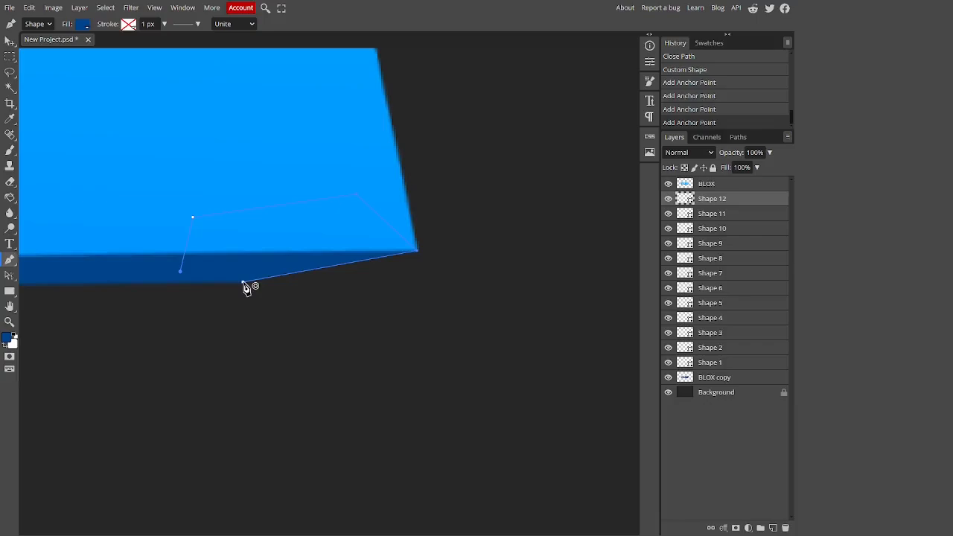
{"action": "left_click", "coordinate": [243, 286]}
{"action": "scroll", "coordinate": [500, 325], "scroll_direction": "down", "scroll_amount": 6}
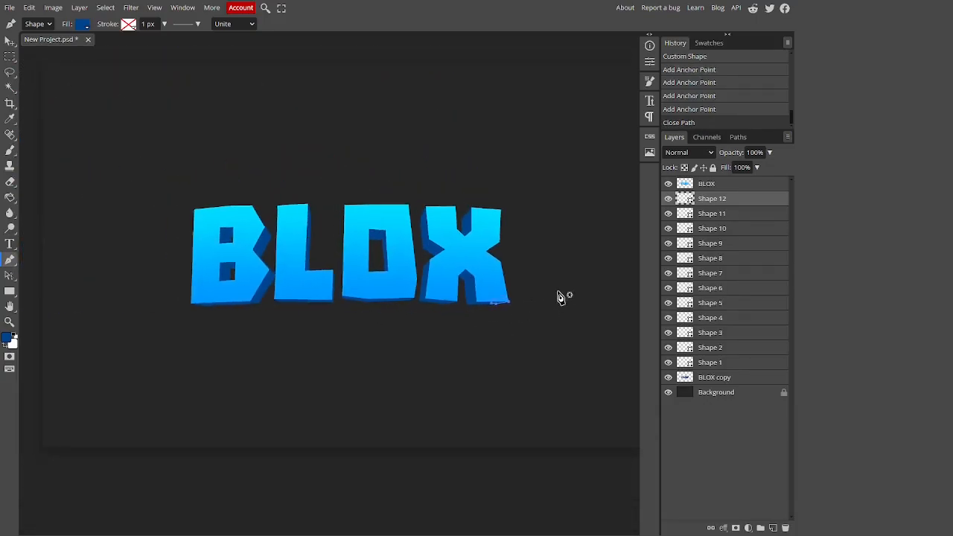
{"action": "left_click", "coordinate": [719, 392]}
{"action": "scroll", "coordinate": [514, 283], "scroll_direction": "down", "scroll_amount": 3}
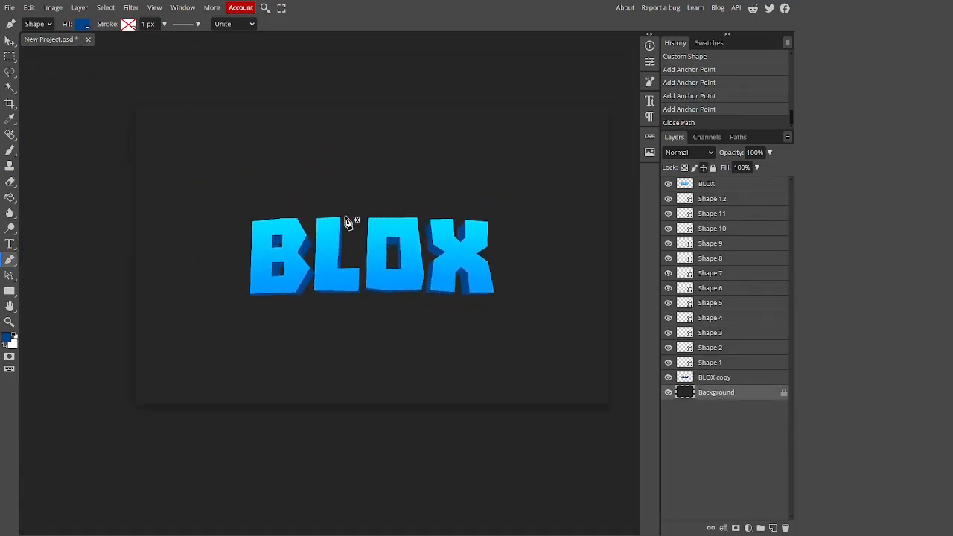
Try to merge the twelve shape layers and the BLOX copy layer directly, and undo the merge
{"action": "scroll", "coordinate": [457, 219], "scroll_direction": "up", "scroll_amount": 2}
{"action": "scroll", "coordinate": [504, 202], "scroll_direction": "down", "scroll_amount": 1}
{"action": "scroll", "coordinate": [507, 188], "scroll_direction": "up", "scroll_amount": 1}
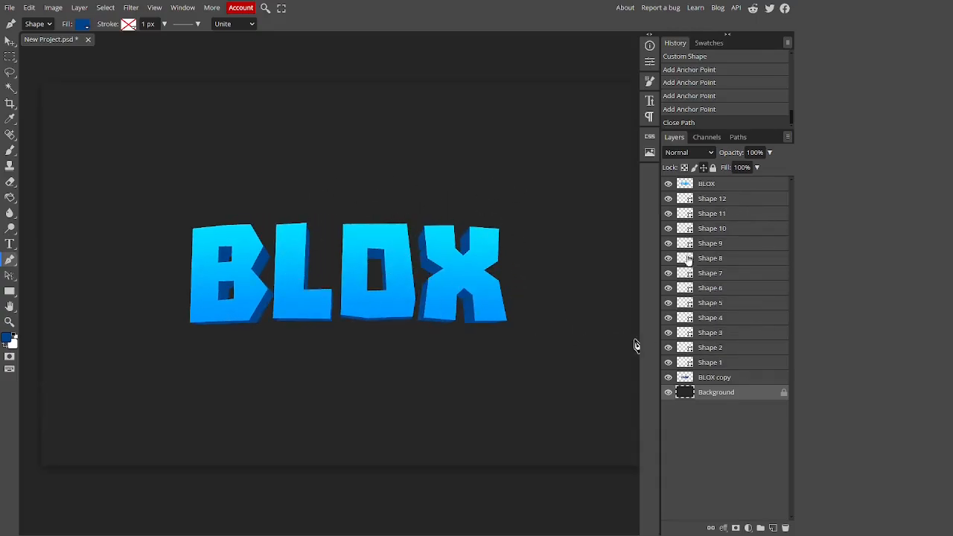
{"action": "left_click", "coordinate": [738, 201]}
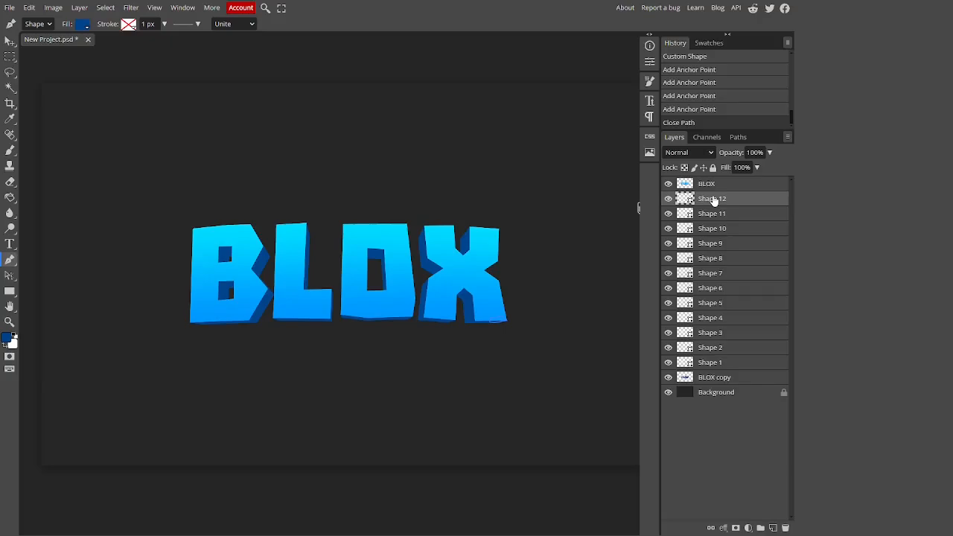
{"action": "left_click", "coordinate": [710, 379]}
{"action": "left_click", "coordinate": [719, 202]}
{"action": "left_click", "coordinate": [719, 381], "text": "shift"}
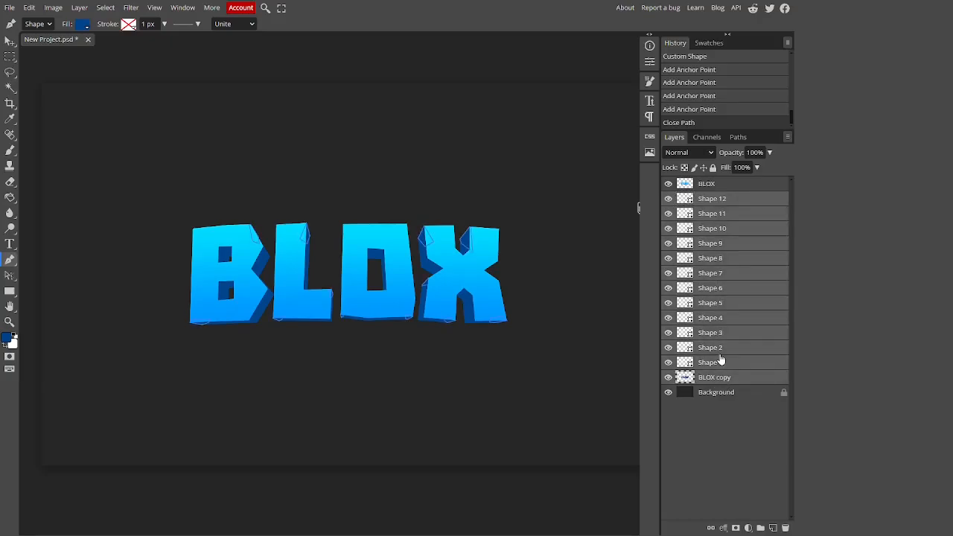
{"action": "key", "text": "ctrl+e"}
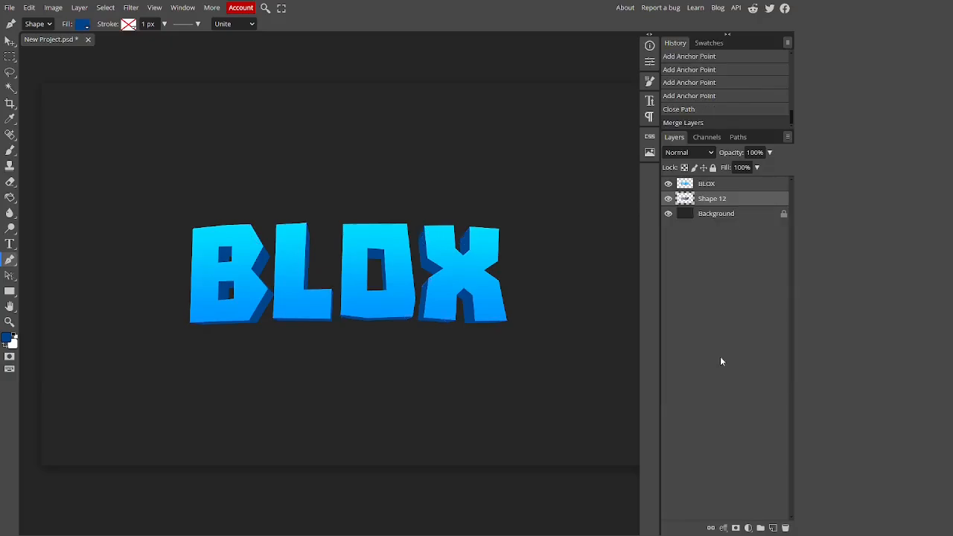
{"action": "key", "text": "ctrl+z"}
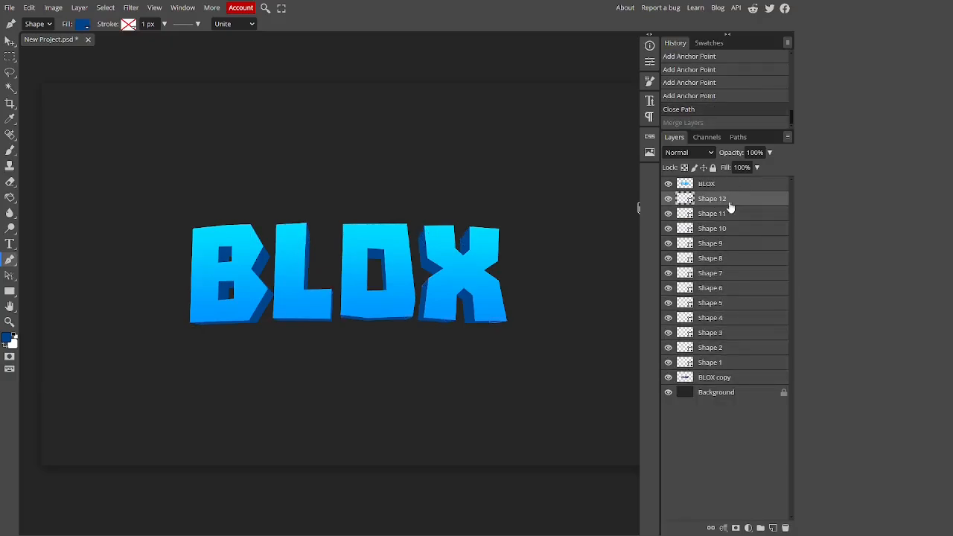
Select all layers from Shape 12 down to BLOX copy and group them into a folder
{"action": "left_click", "coordinate": [712, 381], "text": "shift"}
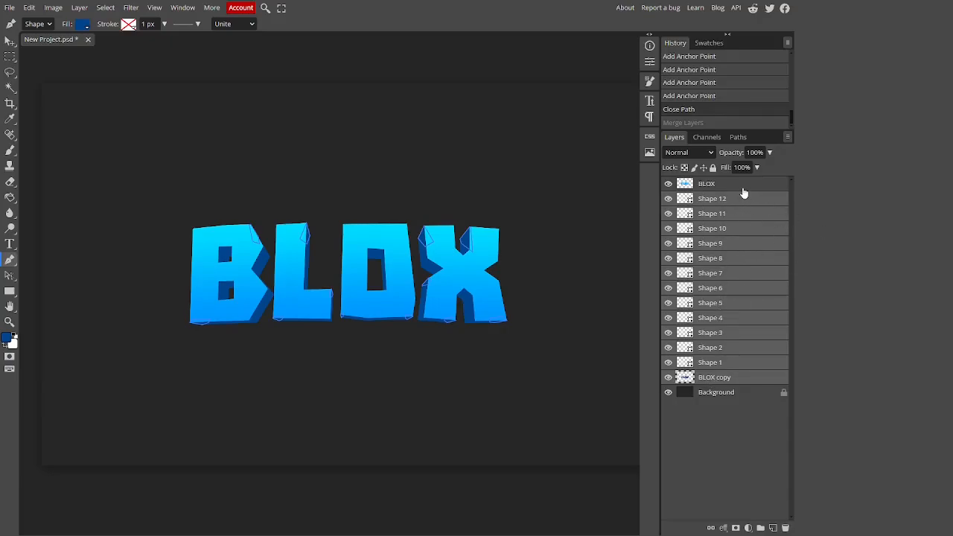
{"action": "key", "text": "ctrl+e"}
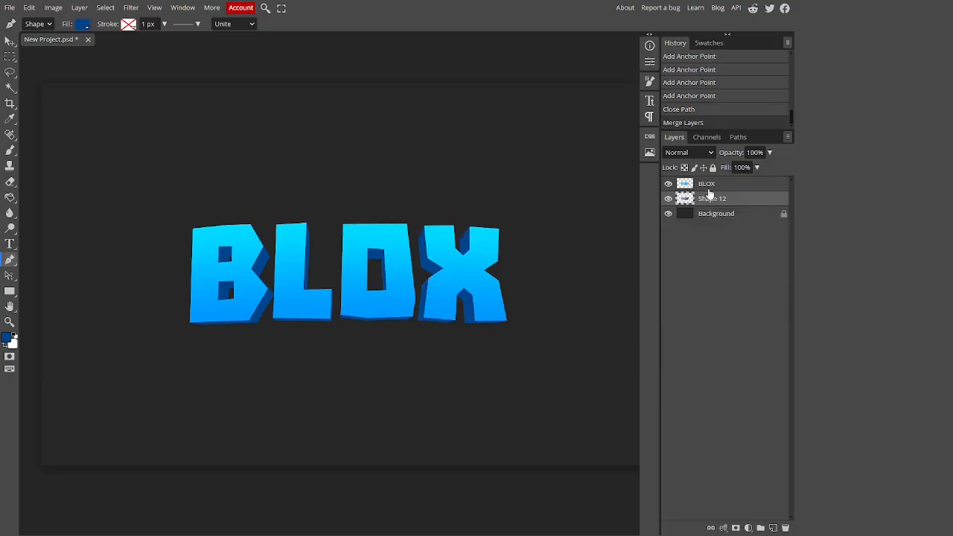
{"action": "key", "text": "ctrl+z"}
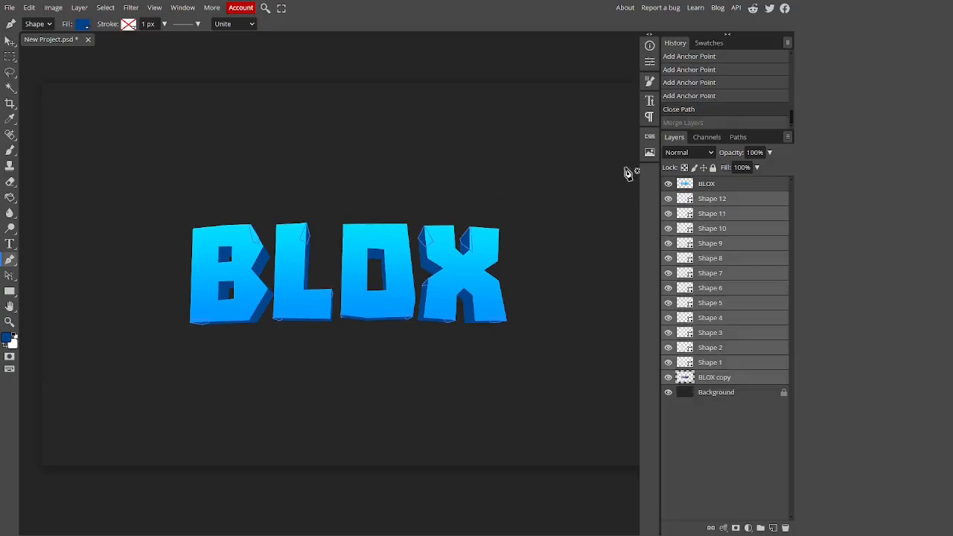
{"action": "key", "text": "ctrl+g"}
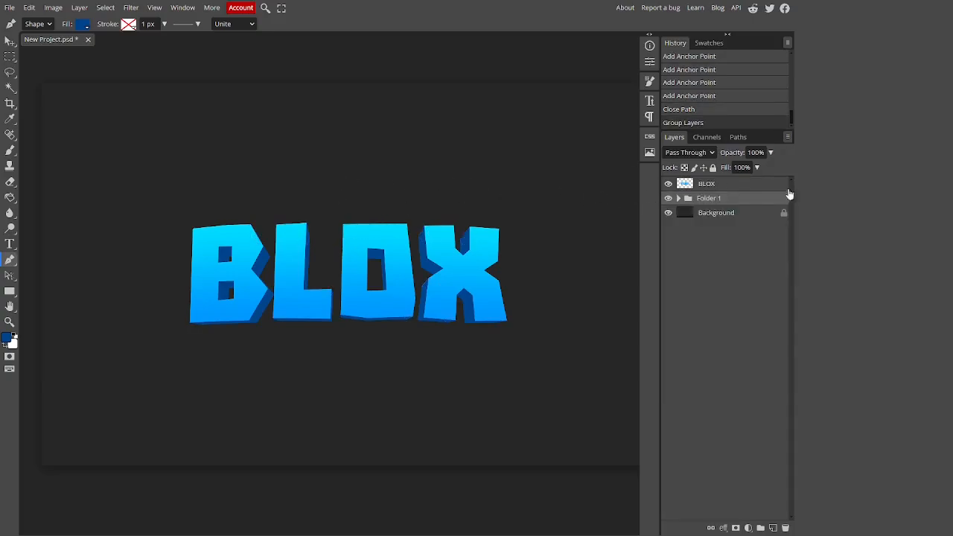
Check the contents of Folder 1 and merge the folder into a single layer
{"action": "left_click", "coordinate": [678, 198]}
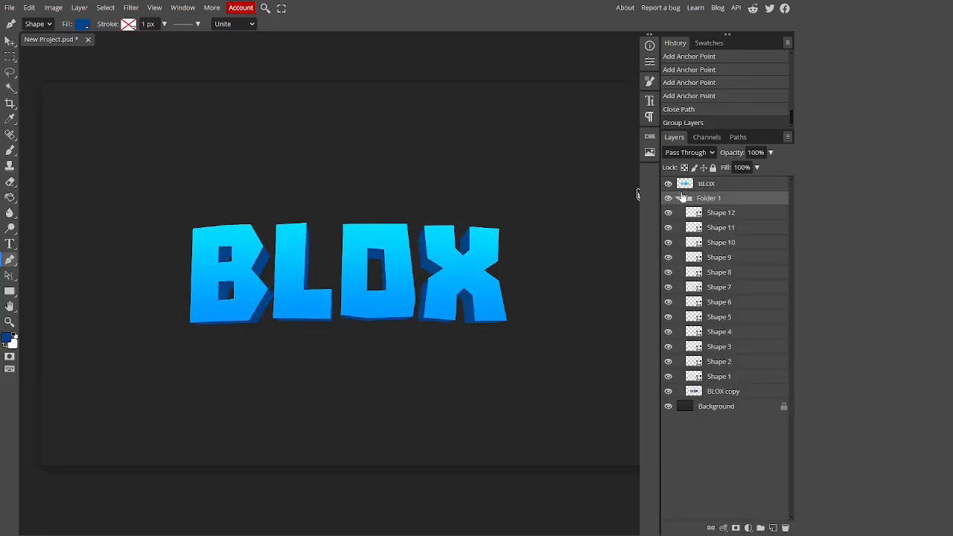
{"action": "left_click", "coordinate": [668, 198]}
{"action": "left_click", "coordinate": [679, 199]}
{"action": "left_click", "coordinate": [669, 199]}
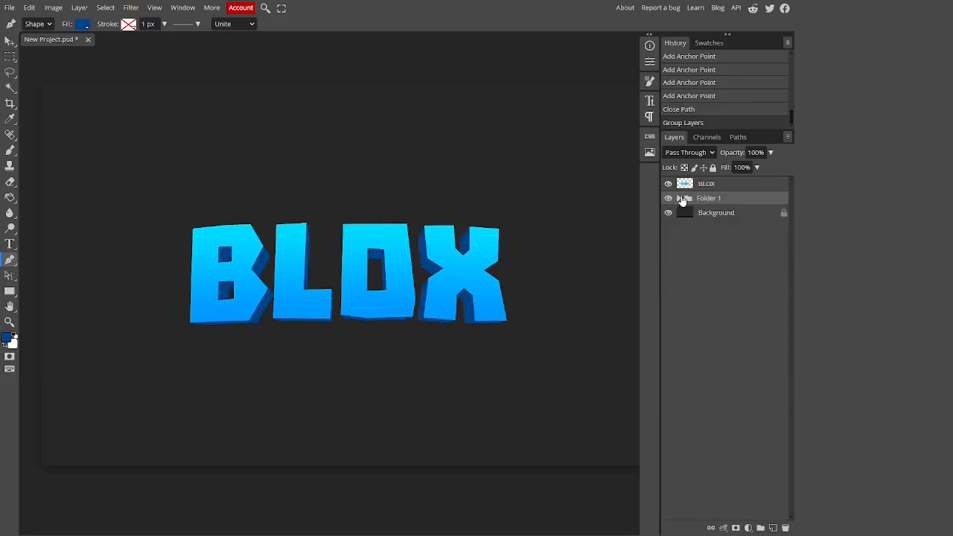
{"action": "key", "text": "ctrl+e"}
{"action": "scroll", "coordinate": [333, 255], "scroll_direction": "down", "scroll_amount": 1}
{"action": "scroll", "coordinate": [387, 259], "scroll_direction": "up", "scroll_amount": 5}
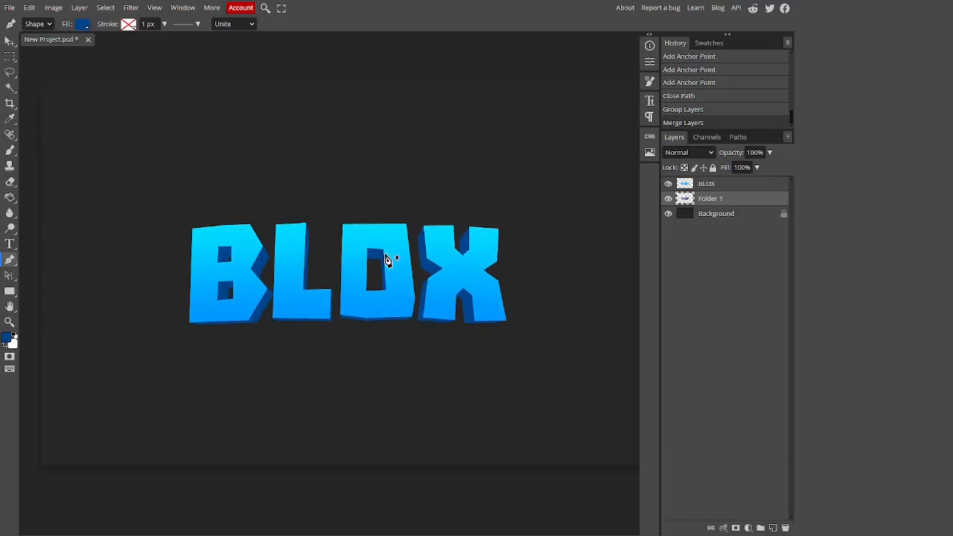
{"action": "scroll", "coordinate": [241, 260], "scroll_direction": "down", "scroll_amount": 4}
{"action": "scroll", "coordinate": [455, 249], "scroll_direction": "down", "scroll_amount": 2}
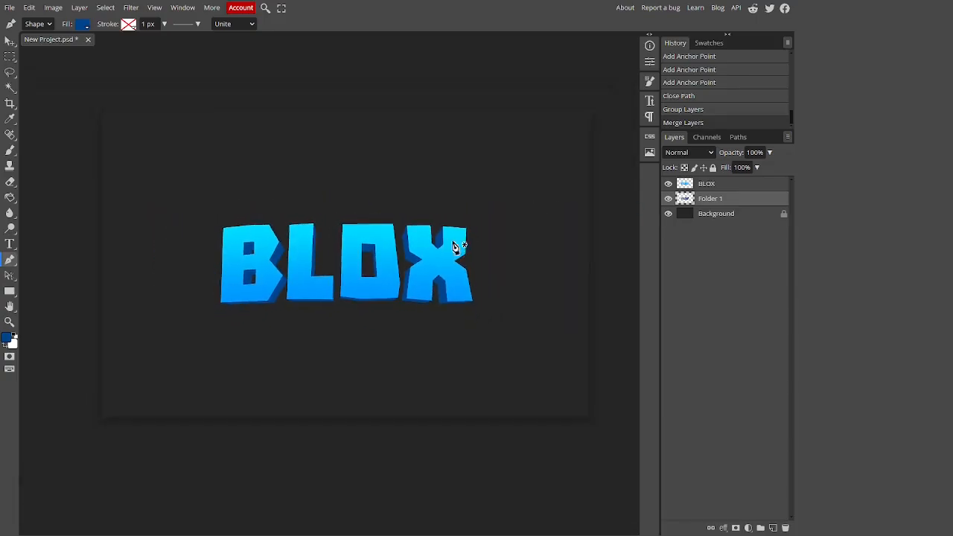
{"action": "scroll", "coordinate": [315, 230], "scroll_direction": "up", "scroll_amount": 3}
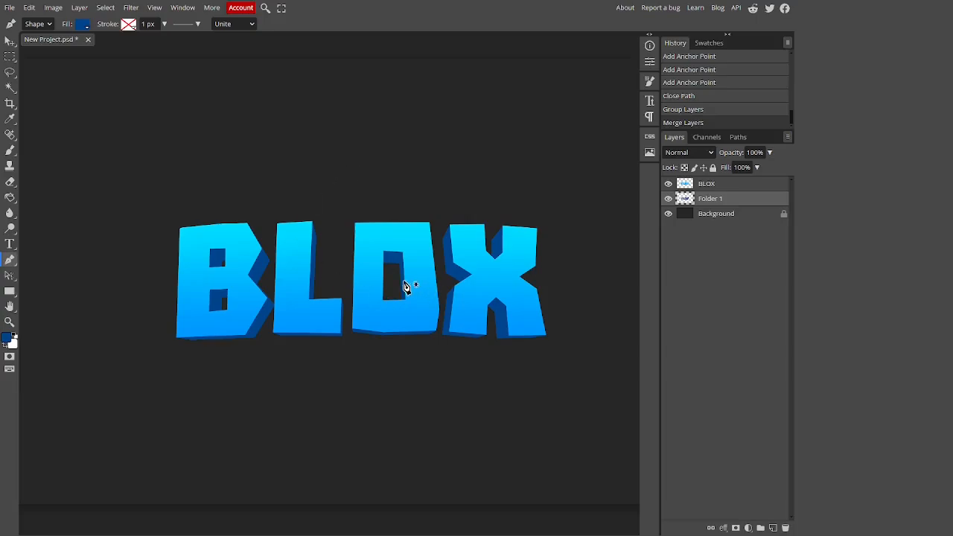
{"action": "scroll", "coordinate": [339, 276], "scroll_direction": "down", "scroll_amount": 3}
{"action": "scroll", "coordinate": [368, 283], "scroll_direction": "up", "scroll_amount": 2}
Select the BLOX layer and set the foreground color to the brighter blue 0060c3
{"action": "left_click", "coordinate": [724, 186]}
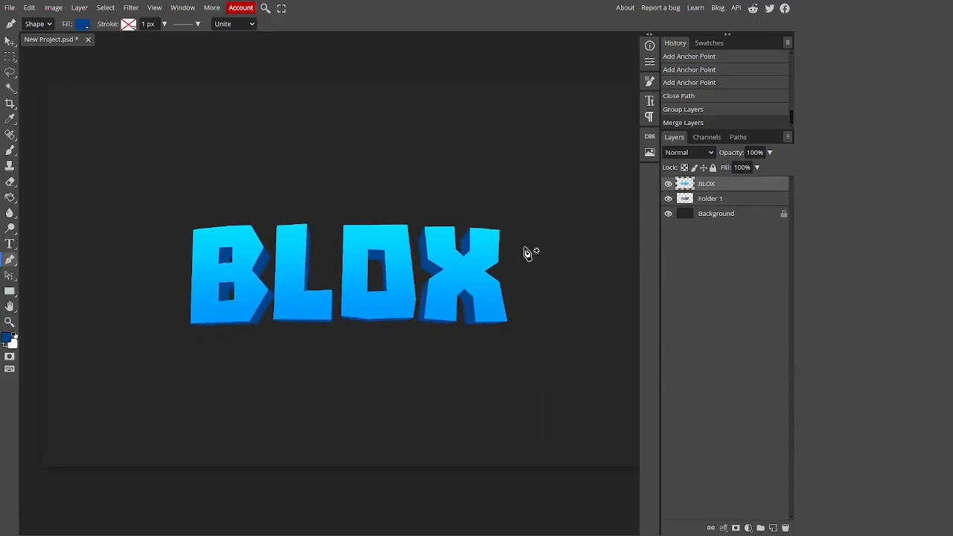
{"action": "scroll", "coordinate": [525, 253], "scroll_direction": "down", "scroll_amount": 2}
{"action": "scroll", "coordinate": [450, 300], "scroll_direction": "up", "scroll_amount": 1}
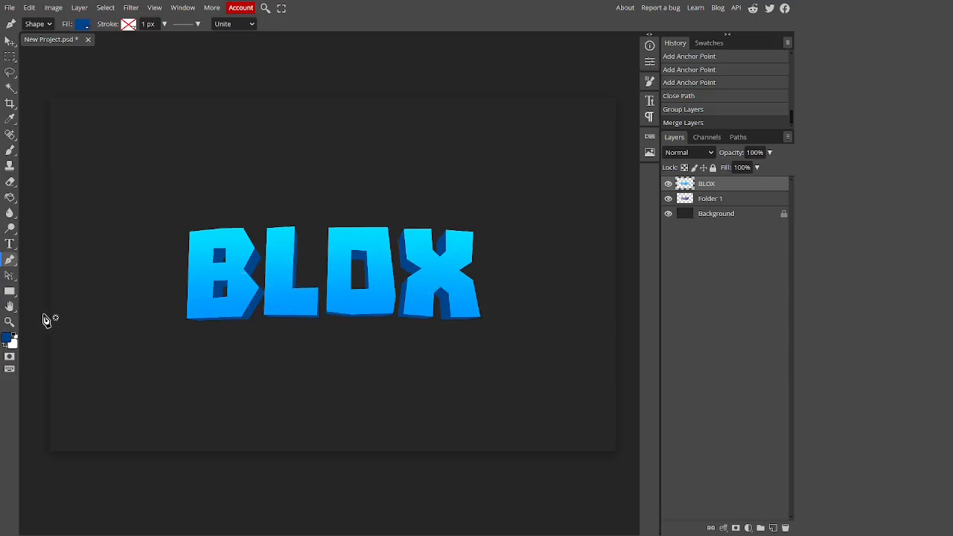
{"action": "left_click", "coordinate": [83, 25]}
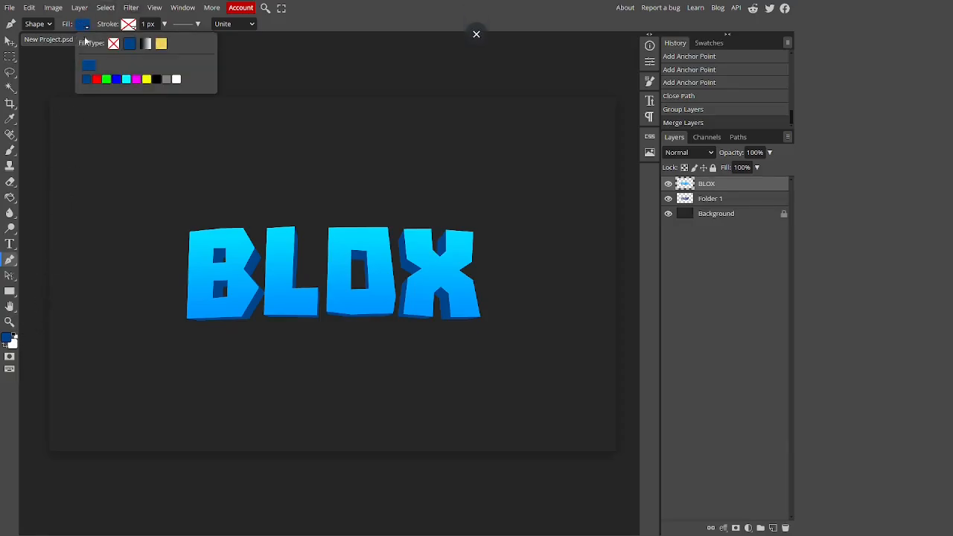
{"action": "left_click", "coordinate": [8, 338]}
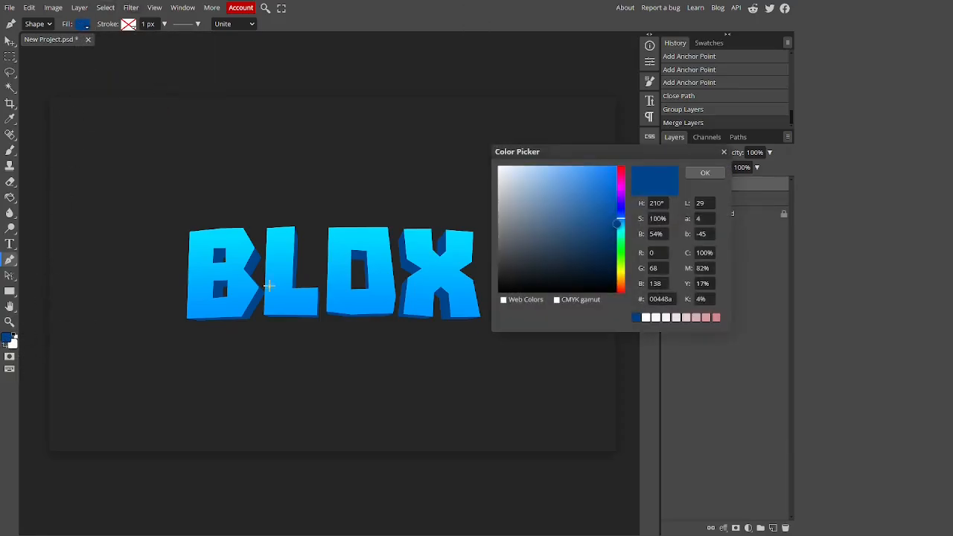
{"action": "mouse_move", "coordinate": [611, 228]}
{"action": "left_mouse_down"}
{"action": "mouse_move", "coordinate": [627, 237]}
{"action": "mouse_move", "coordinate": [642, 195]}
{"action": "left_mouse_up"}
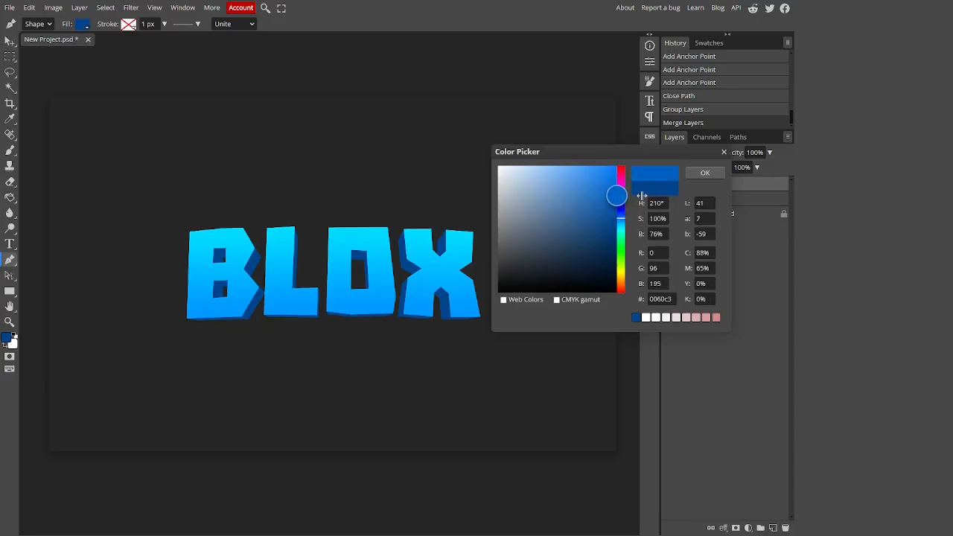
{"action": "left_click", "coordinate": [706, 173]}
Draw a closed blue pen shape with a wavy upper edge covering the lower part of all the letters
{"action": "left_click", "coordinate": [140, 307]}
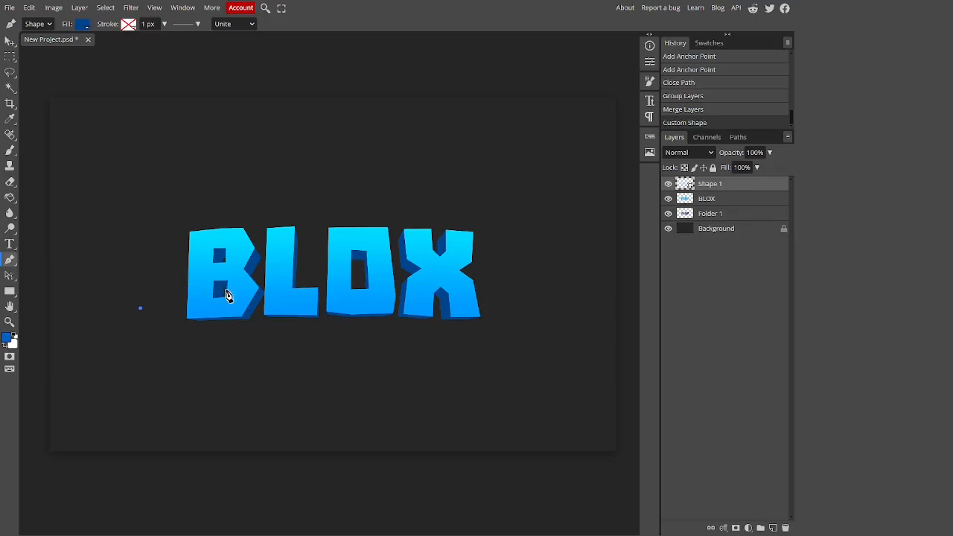
{"action": "left_click_drag", "start_coordinate": [292, 278], "coordinate": [342, 296]}
{"action": "left_click_drag", "start_coordinate": [386, 289], "coordinate": [408, 278]}
{"action": "left_click_drag", "start_coordinate": [507, 311], "coordinate": [523, 304]}
{"action": "left_click", "coordinate": [538, 298]}
{"action": "left_click", "coordinate": [529, 380]}
{"action": "left_click", "coordinate": [151, 380]}
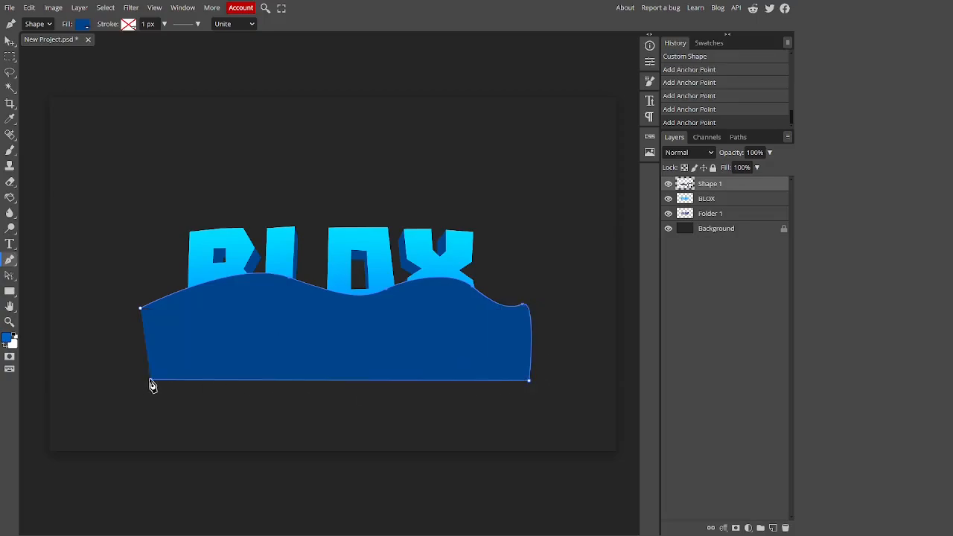
{"action": "left_click", "coordinate": [141, 311]}
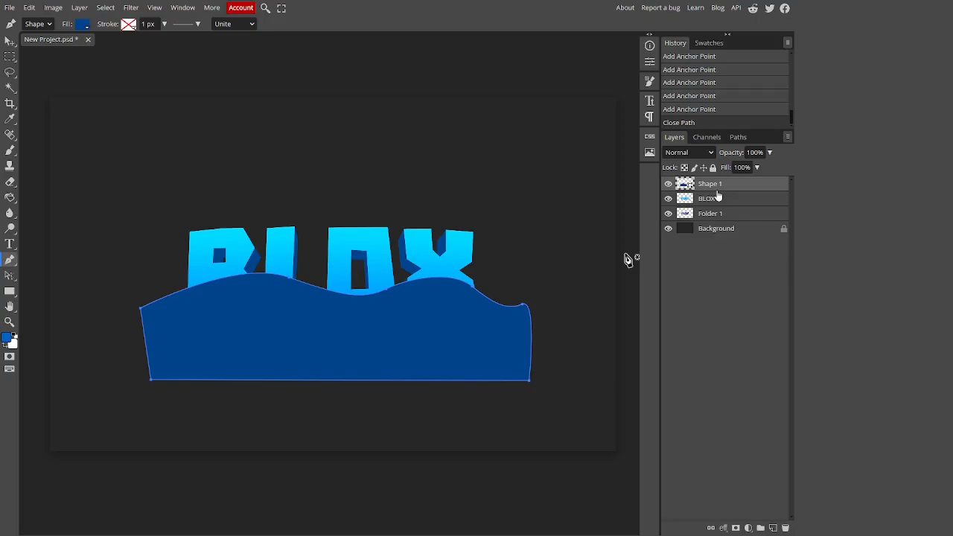
Clip the wavy shape layer to the BLOX layer and rasterize it
{"action": "left_click", "coordinate": [718, 192], "text": "alt"}
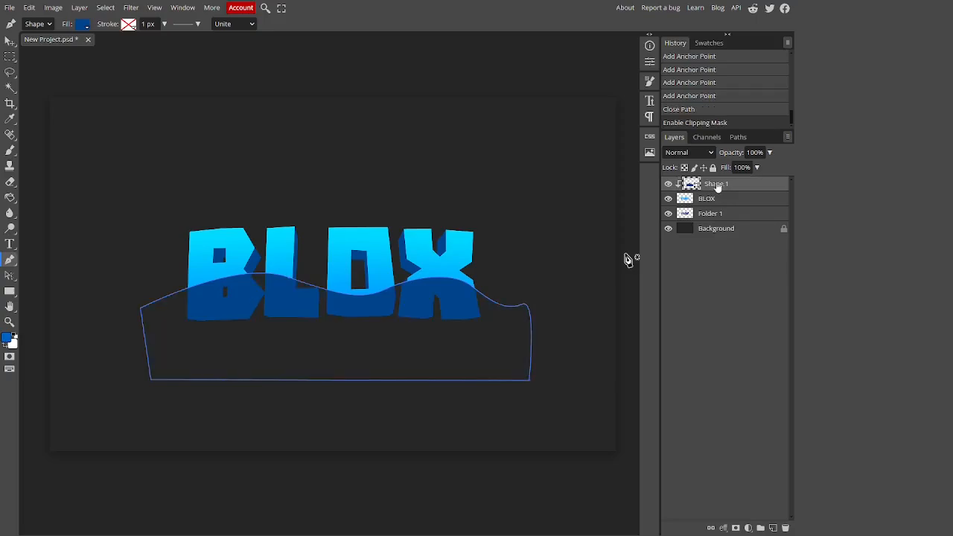
{"action": "right_click", "coordinate": [736, 187]}
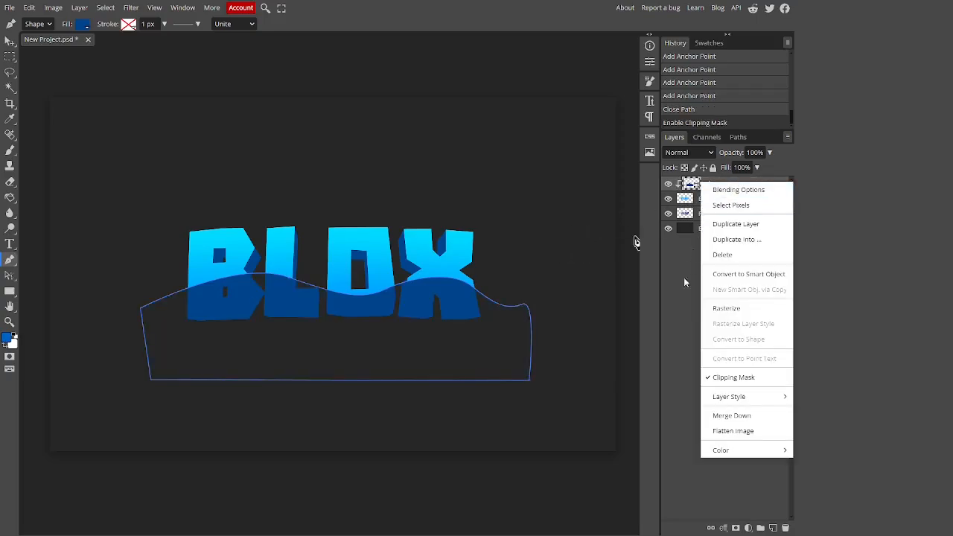
{"action": "left_click", "coordinate": [722, 308]}
{"action": "scroll", "coordinate": [255, 288], "scroll_direction": "up", "scroll_amount": 1}
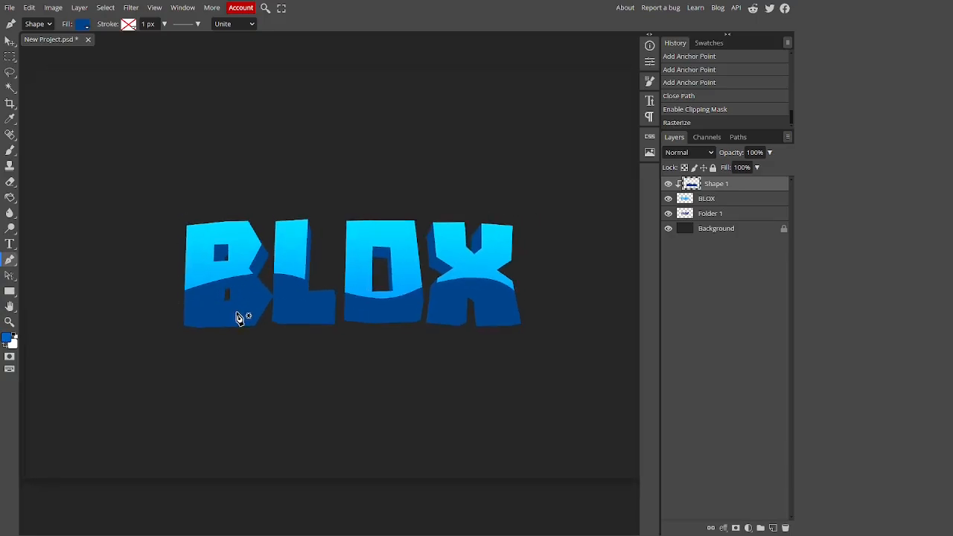
Reduce the clipped wave layer's opacity to 12%, leaving its layer style unchanged
{"action": "scroll", "coordinate": [238, 320], "scroll_direction": "down", "scroll_amount": 2}
{"action": "scroll", "coordinate": [412, 289], "scroll_direction": "up", "scroll_amount": 1}
{"action": "right_click", "coordinate": [730, 187]}
{"action": "left_click", "coordinate": [720, 191]}
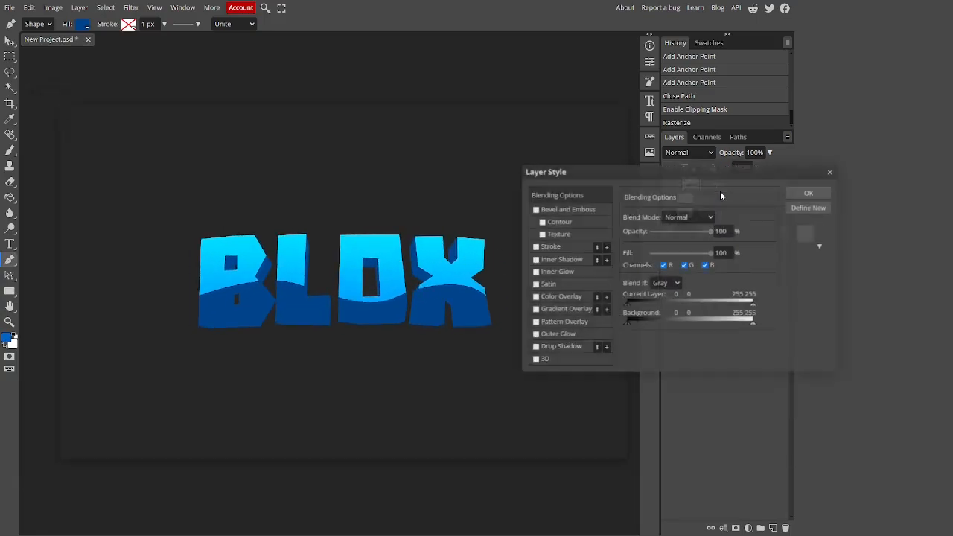
{"action": "left_click", "coordinate": [810, 193]}
{"action": "left_click_drag", "start_coordinate": [756, 170], "coordinate": [729, 175]}
Move the clipped wave layer slightly down and to the right across the letters with the Move tool
{"action": "left_click", "coordinate": [9, 41]}
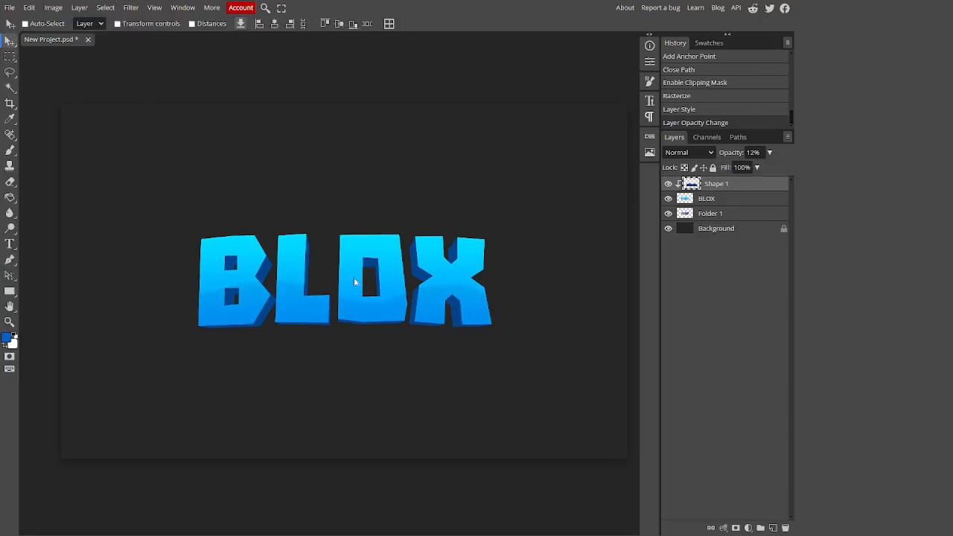
{"action": "left_click_drag", "start_coordinate": [354, 307], "coordinate": [354, 306]}
{"action": "scroll", "coordinate": [387, 289], "scroll_direction": "down", "scroll_amount": 5}
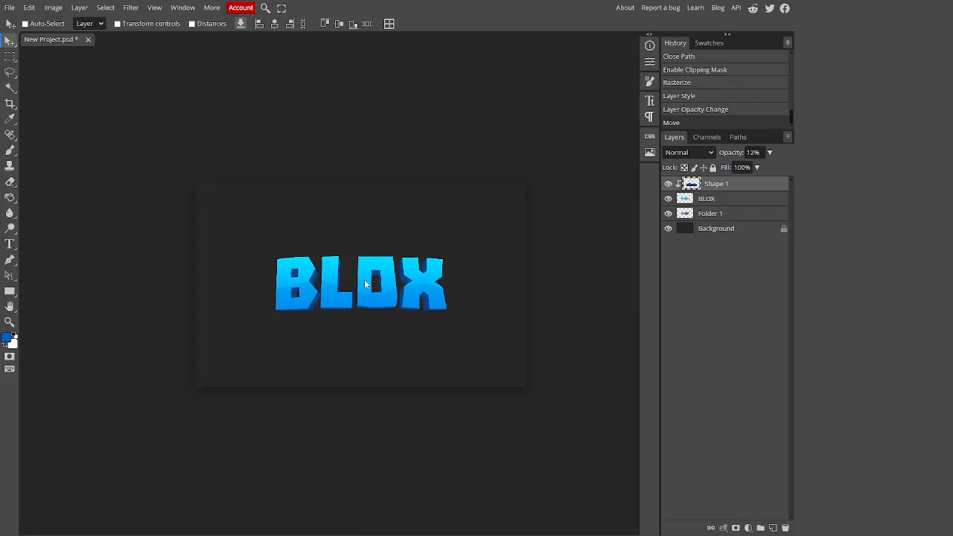
{"action": "scroll", "coordinate": [377, 285], "scroll_direction": "up", "scroll_amount": 5}
{"action": "scroll", "coordinate": [347, 309], "scroll_direction": "up", "scroll_amount": 2}
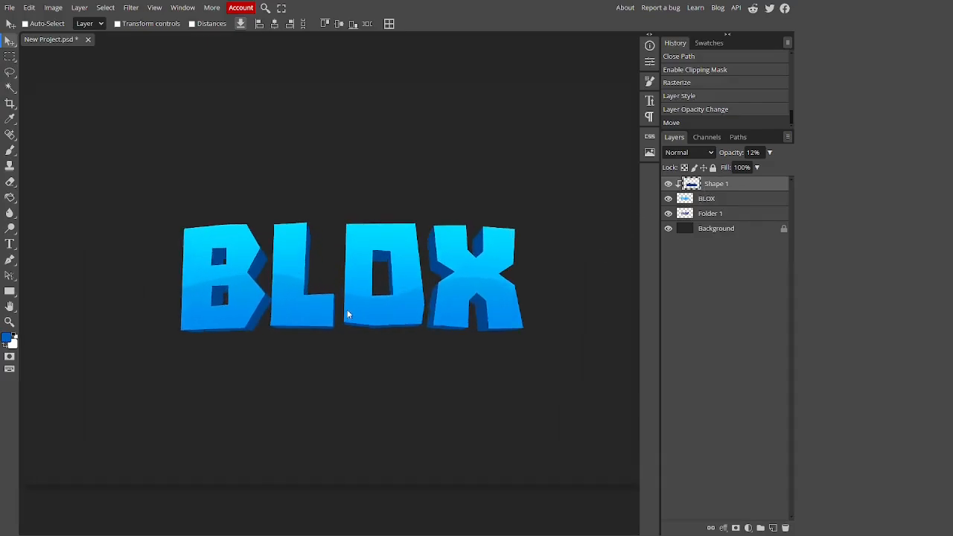
{"action": "left_click_drag", "start_coordinate": [348, 309], "coordinate": [359, 318]}
Lasso a wavy area around the upper part of the letters and try painting it on the BLOX layer with an enlarged brush
{"action": "left_click", "coordinate": [689, 200]}
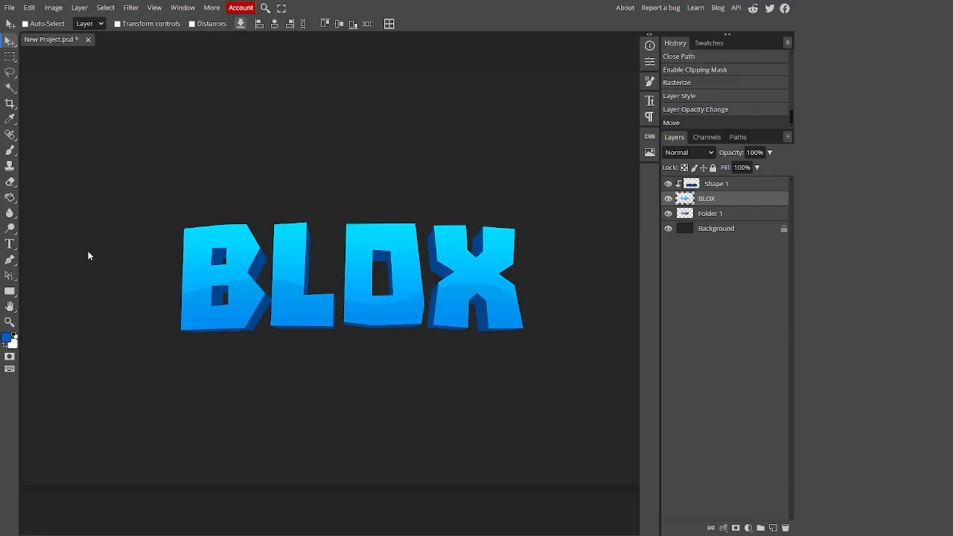
{"action": "left_click", "coordinate": [9, 72]}
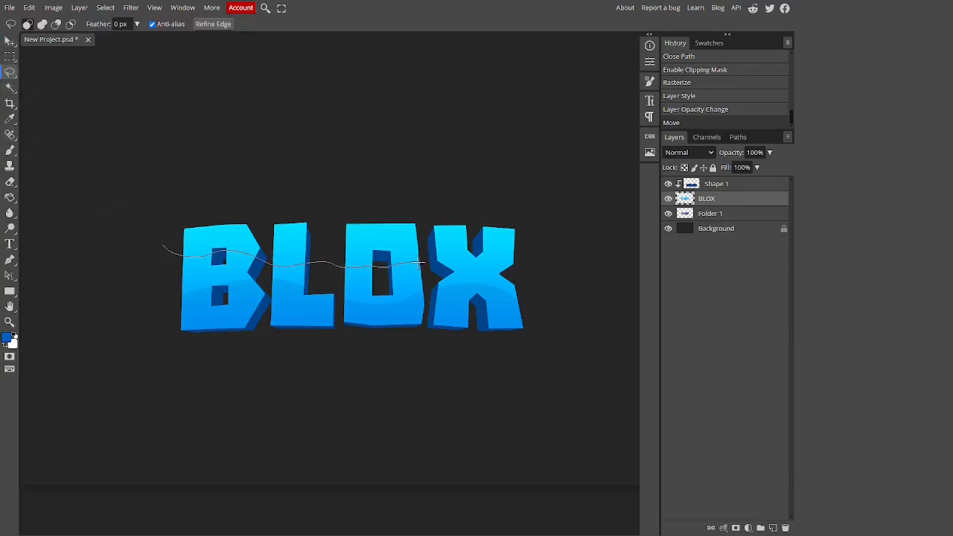
{"action": "mouse_move", "coordinate": [509, 256]}
{"action": "left_mouse_down"}
{"action": "mouse_move", "coordinate": [373, 166]}
{"action": "mouse_move", "coordinate": [186, 257]}
{"action": "mouse_move", "coordinate": [557, 242]}
{"action": "mouse_move", "coordinate": [43, 249]}
{"action": "left_mouse_up"}
{"action": "key", "text": "b"}
{"action": "key", "text": "bracketright"}
{"action": "key", "text": "bracketright"}
{"action": "key", "text": "bracketright"}
{"action": "key", "text": "bracketright"}
{"action": "key", "text": "bracketright"}
{"action": "key", "text": "bracketright"}
{"action": "key", "text": "bracketright"}
{"action": "key", "text": "bracketright"}
{"action": "key", "text": "bracketright"}
{"action": "key", "text": "bracketright"}
{"action": "key", "text": "ctrl+z"}
Try painting the lassoed upper area on the Shape 1 layer, undo the brush stroke, and clear the selection
{"action": "left_click", "coordinate": [726, 185]}
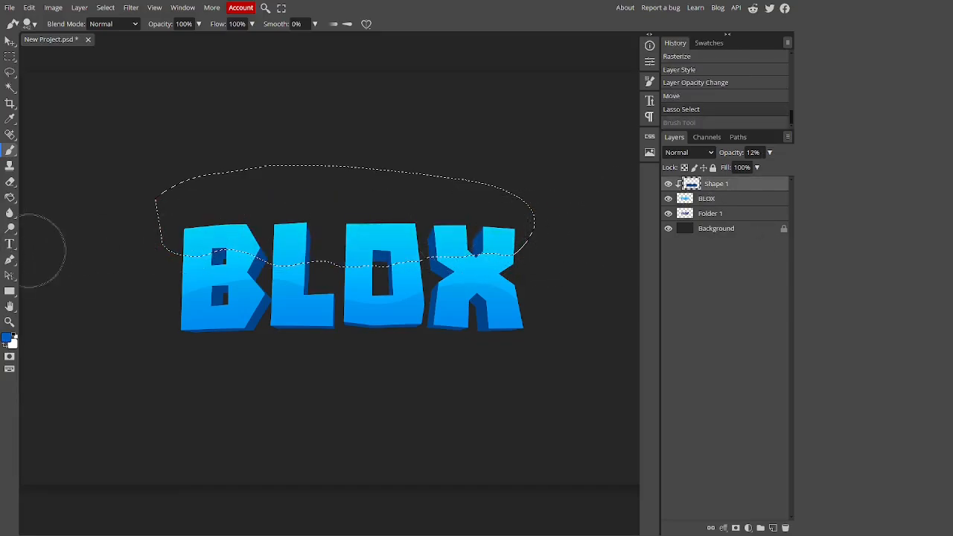
{"action": "key", "text": "ctrl+d"}
{"action": "scroll", "coordinate": [394, 207], "scroll_direction": "down", "scroll_amount": 3}
{"action": "scroll", "coordinate": [459, 213], "scroll_direction": "up", "scroll_amount": 1}
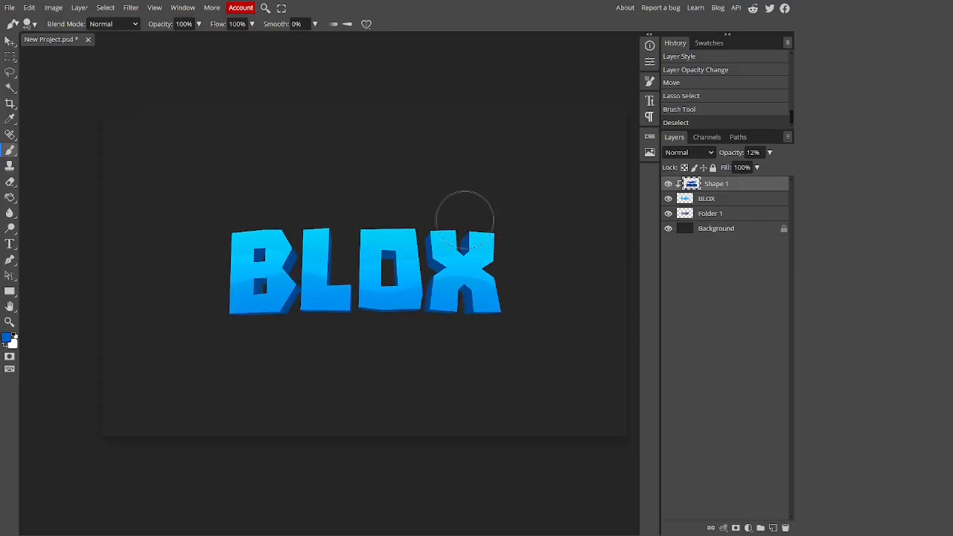
{"action": "key", "text": "ctrl+z"}
{"action": "key", "text": "ctrl+z"}
{"action": "key", "text": "ctrl+d"}
{"action": "scroll", "coordinate": [484, 228], "scroll_direction": "down", "scroll_amount": 2}
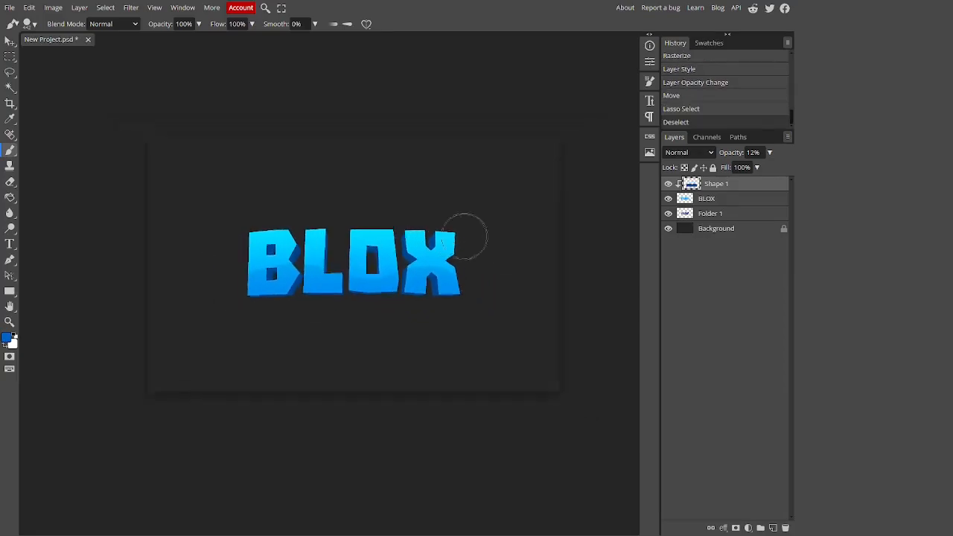
Select the merged Folder 1 layer behind the letters and switch to the Move tool
{"action": "scroll", "coordinate": [468, 228], "scroll_direction": "up", "scroll_amount": 1}
{"action": "left_click", "coordinate": [733, 213]}
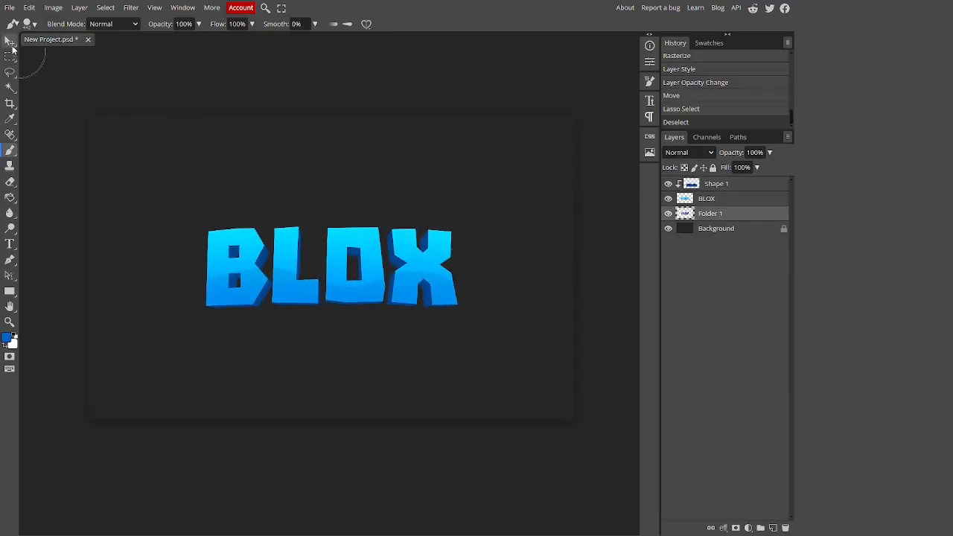
{"action": "left_click", "coordinate": [10, 41]}
{"action": "scroll", "coordinate": [391, 235], "scroll_direction": "down", "scroll_amount": 1}
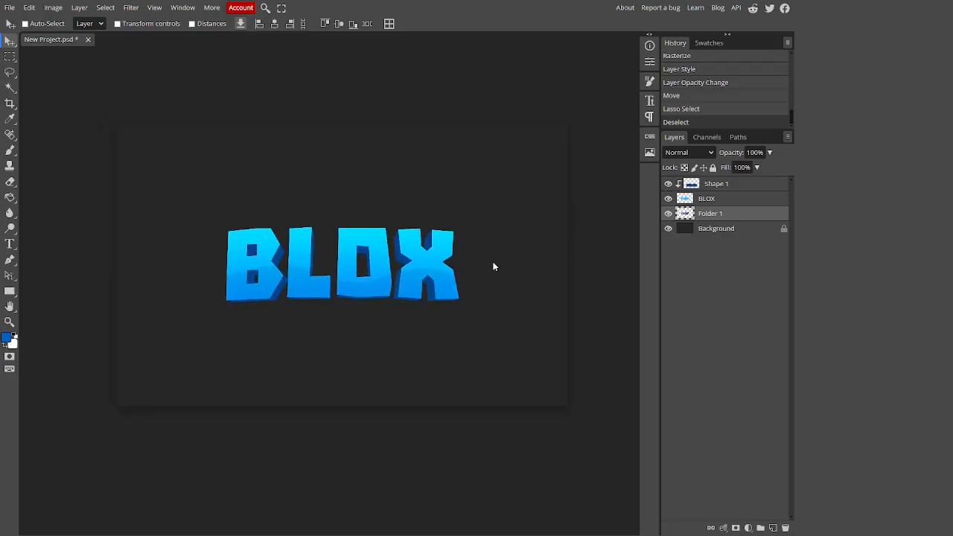
{"action": "scroll", "coordinate": [409, 212], "scroll_direction": "up", "scroll_amount": 2}
{"action": "scroll", "coordinate": [399, 233], "scroll_direction": "down", "scroll_amount": 1}
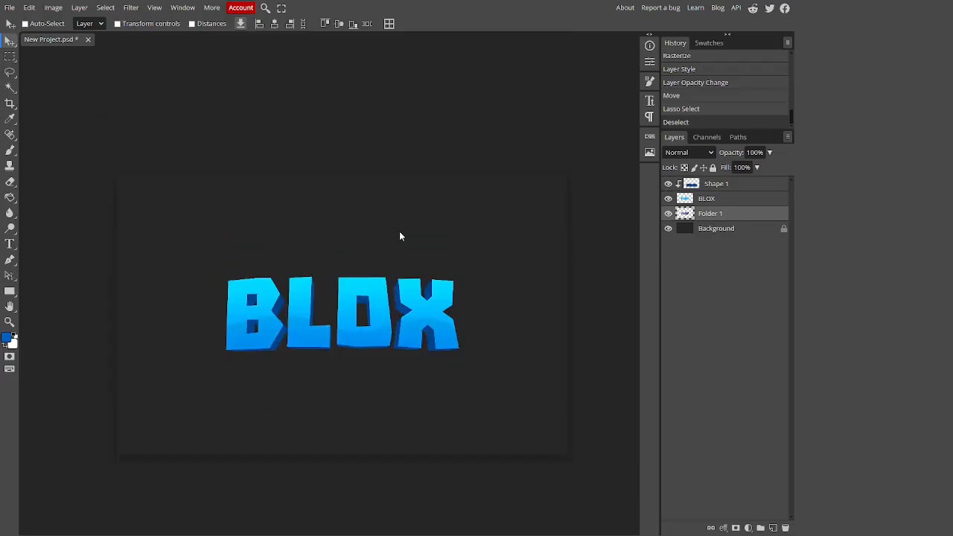
{"action": "scroll", "coordinate": [353, 363], "scroll_direction": "up", "scroll_amount": 1}
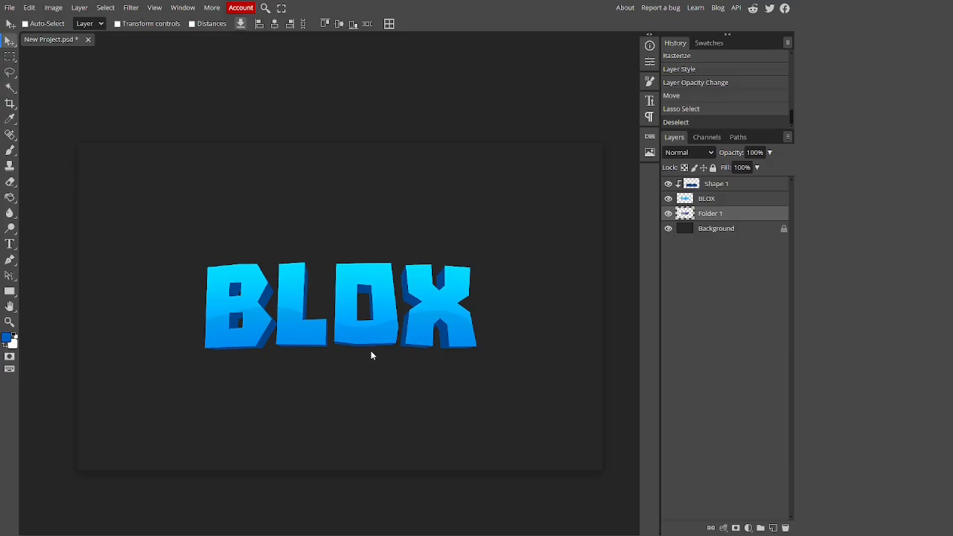